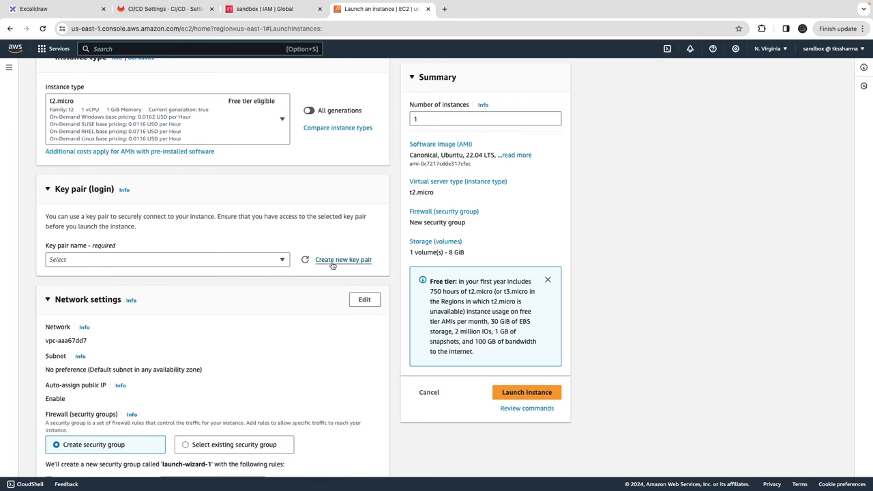
Create a new RSA key pair named sandbox-instance in .pem format for the instance login
click(335, 262)
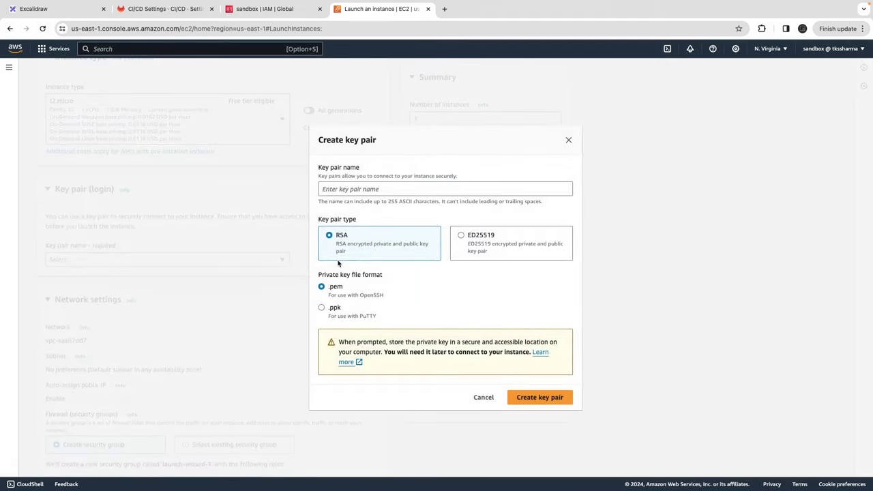
click(322, 308)
click(322, 288)
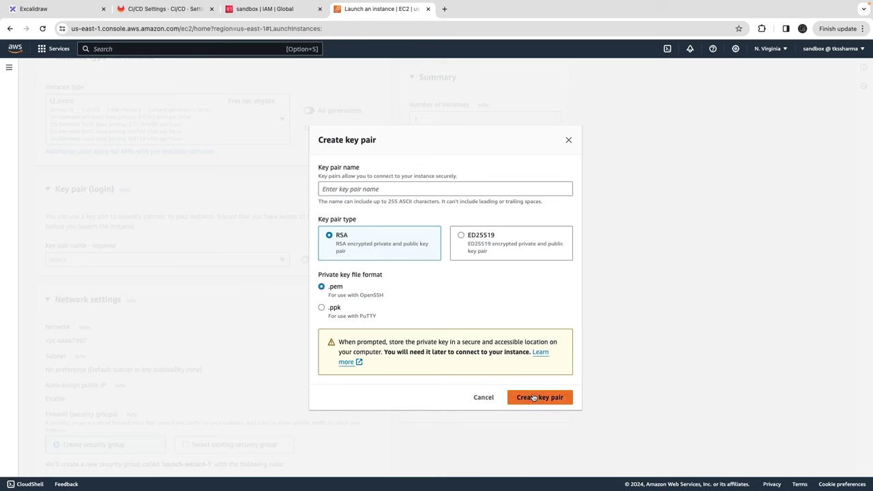
click(340, 189)
text(sand)
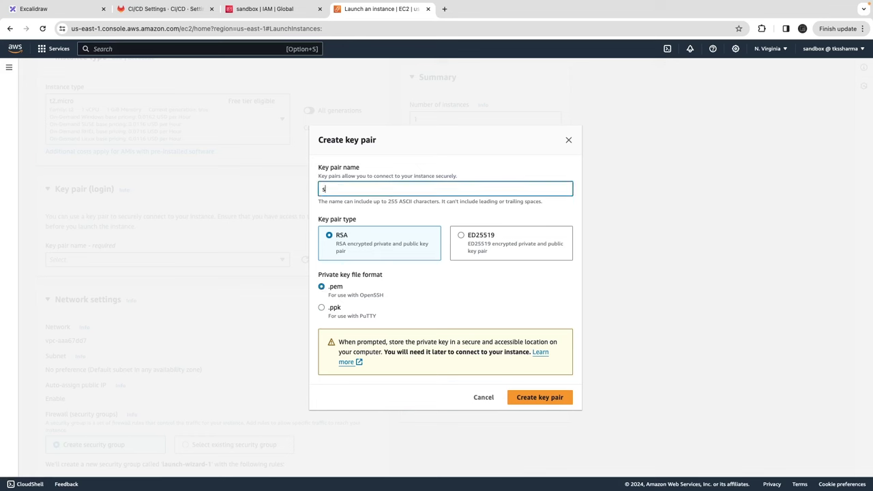
text(box-instanc)
click(539, 399)
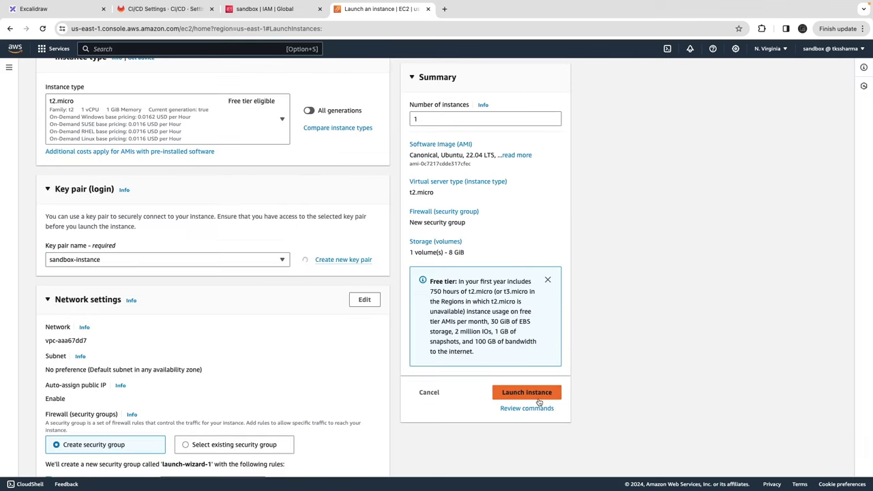
click(668, 221)
Review the launch configuration's network, storage, machine image, instance type and key pair settings
scroll(248, 267, down, 3)
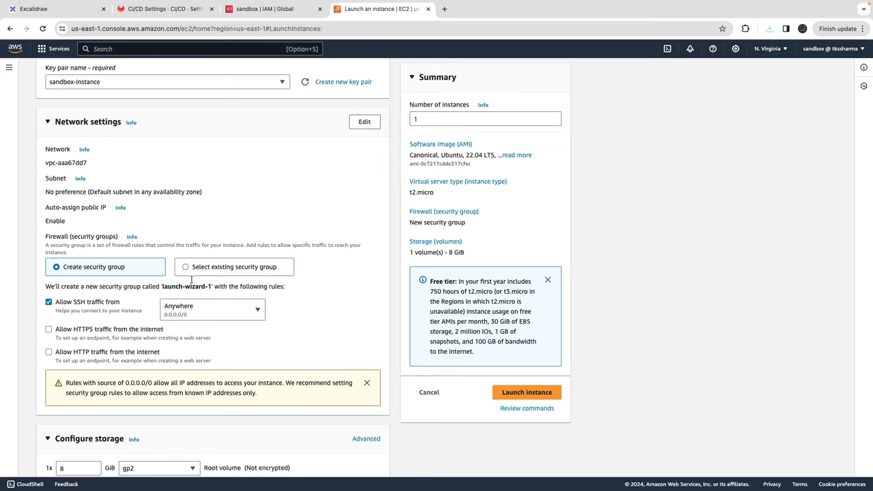
scroll(192, 279, down, 5)
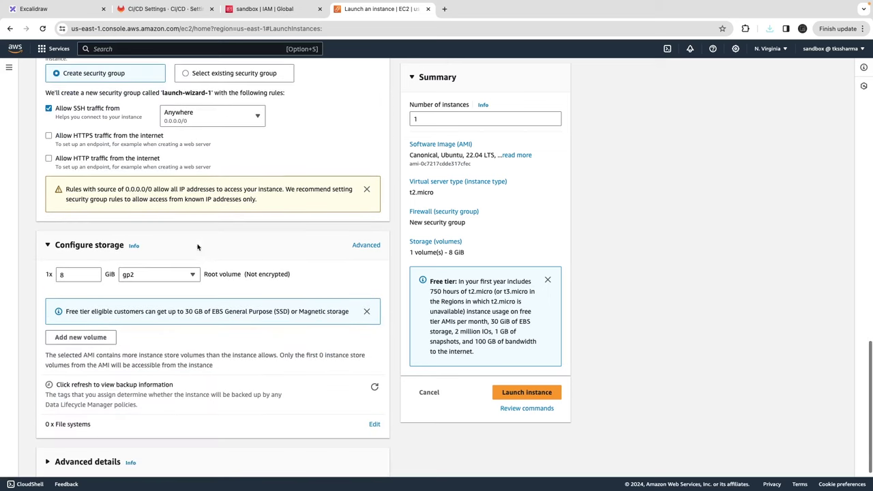
scroll(109, 328, down, 1)
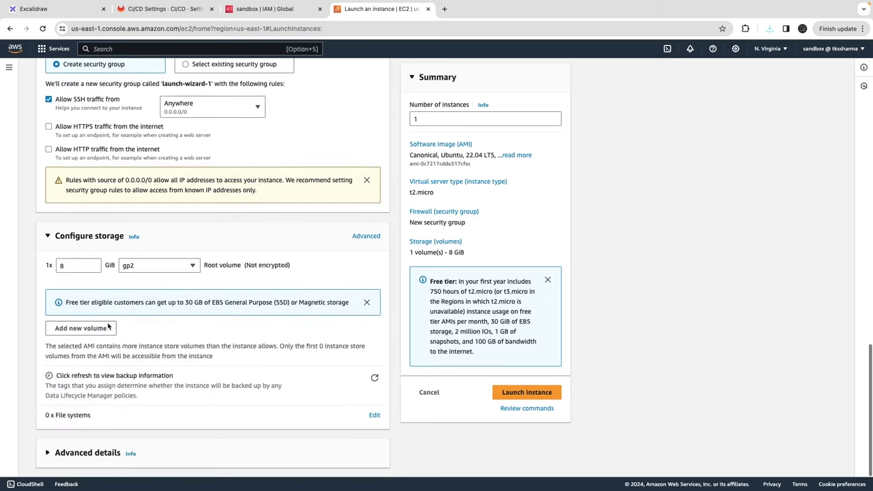
scroll(198, 262, up, 13)
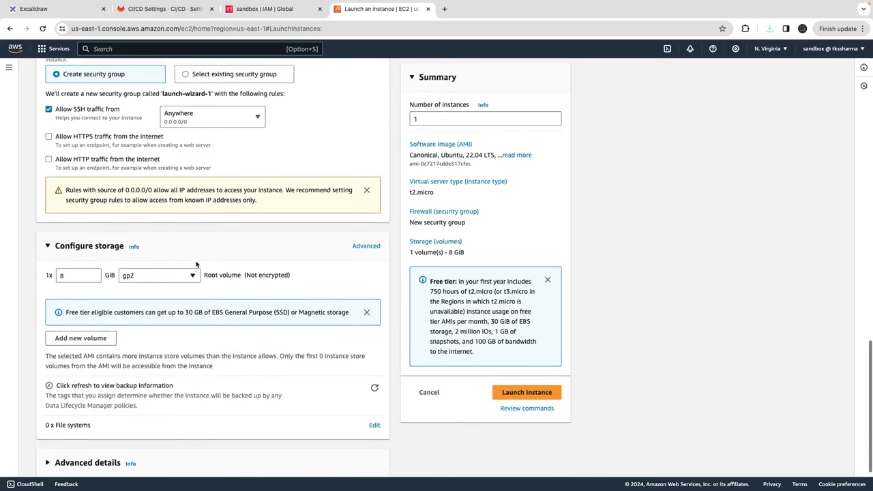
scroll(197, 264, up, 2)
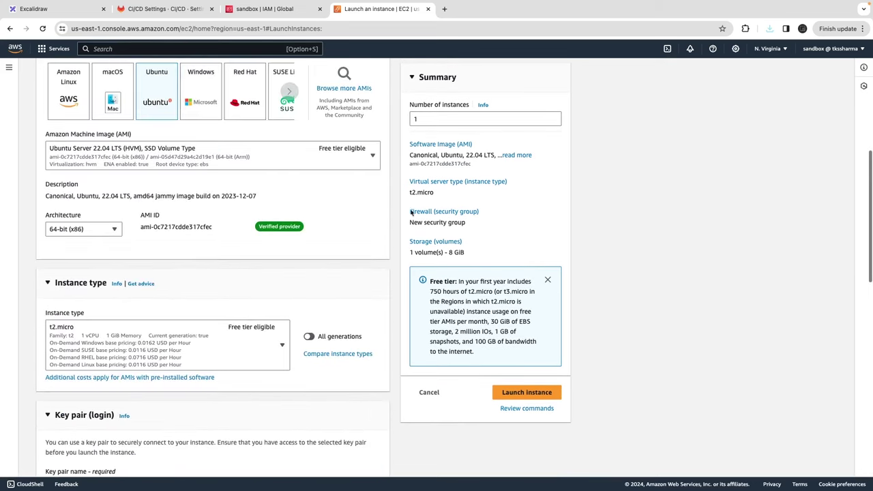
scroll(453, 177, up, 3)
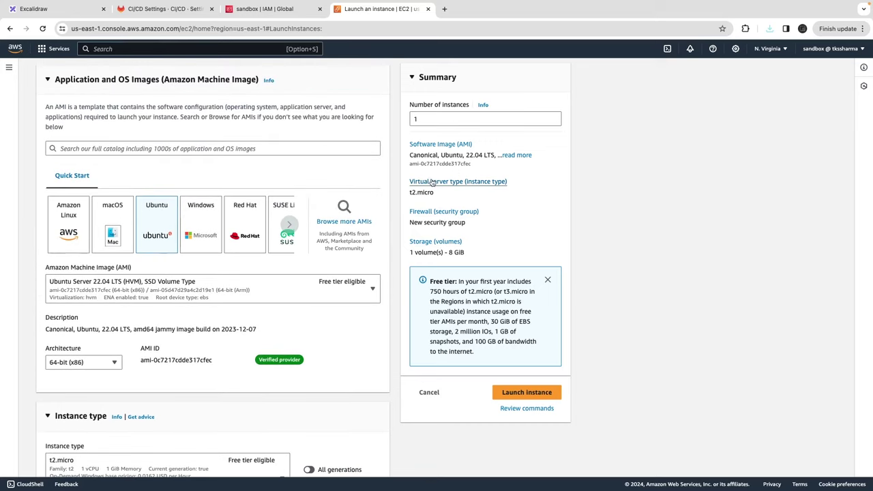
scroll(274, 195, up, 2)
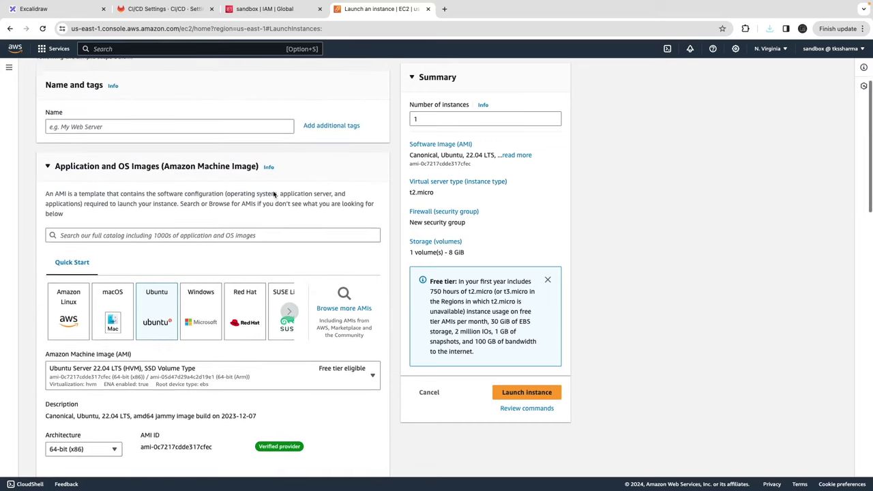
scroll(274, 196, down, 4)
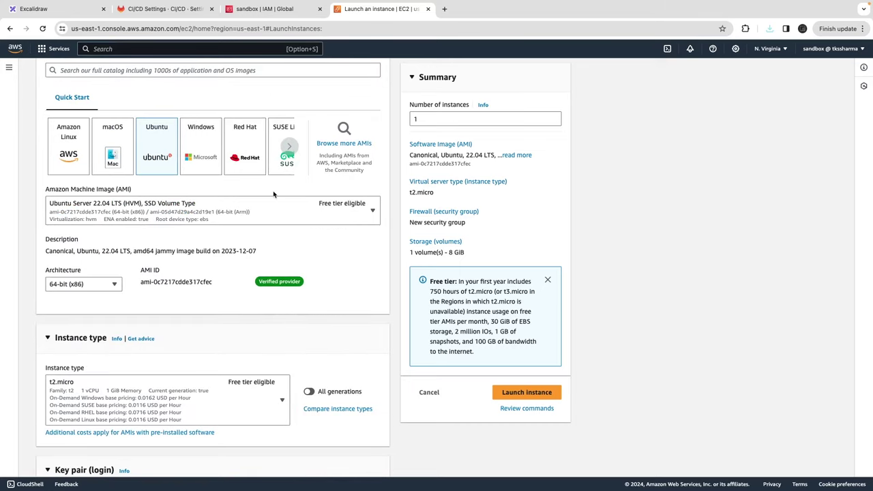
scroll(273, 195, down, 2)
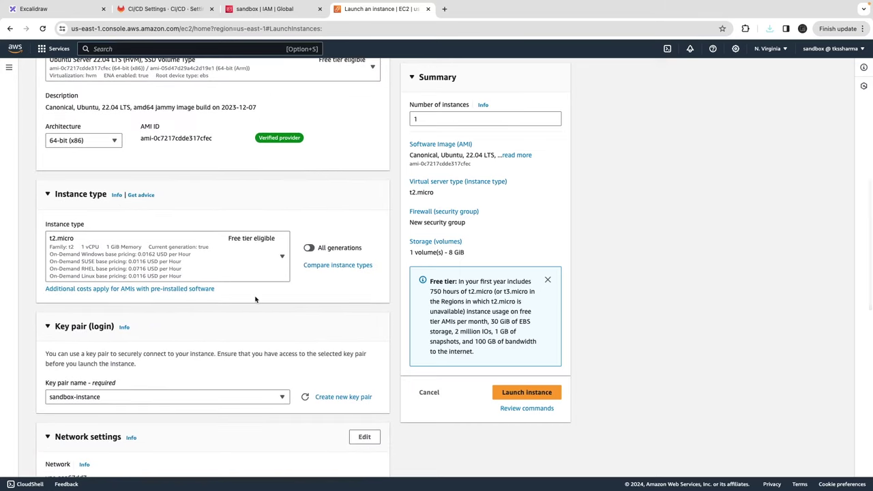
scroll(255, 299, down, 4)
scroll(255, 298, down, 5)
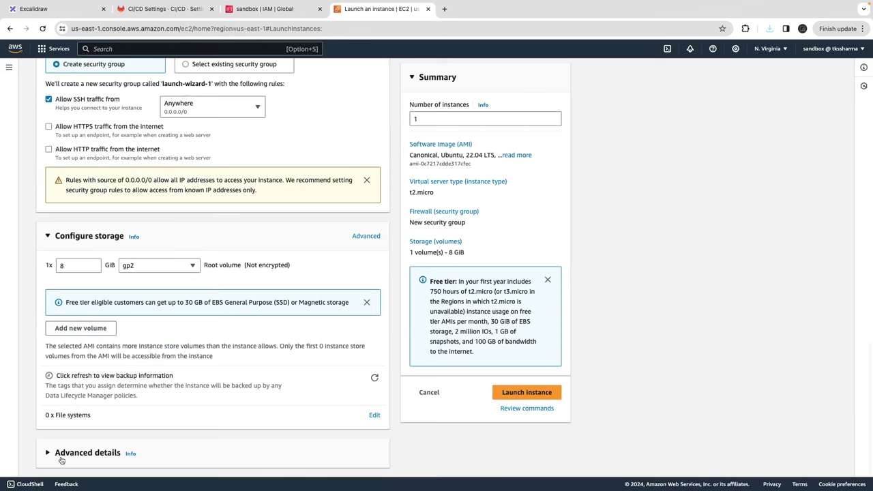
Expand and review the advanced details, then launch the Ubuntu t2.micro instance with the configured settings
click(61, 458)
scroll(62, 459, down, 3)
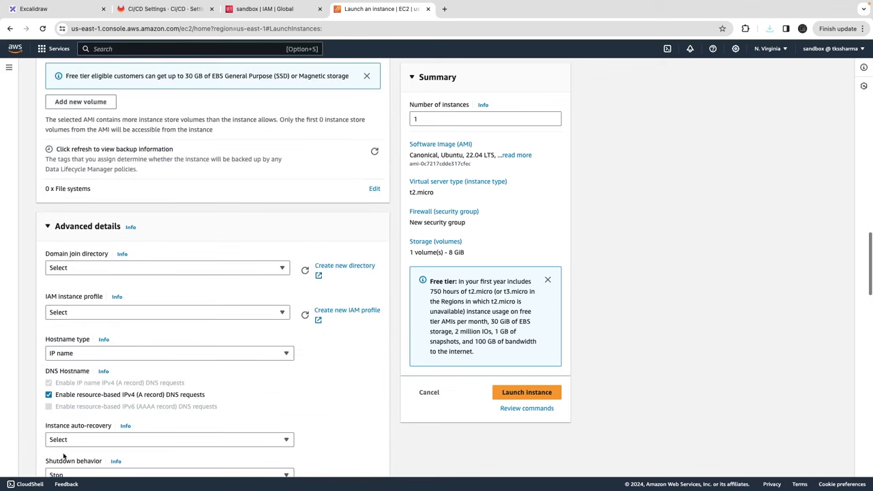
scroll(63, 457, down, 7)
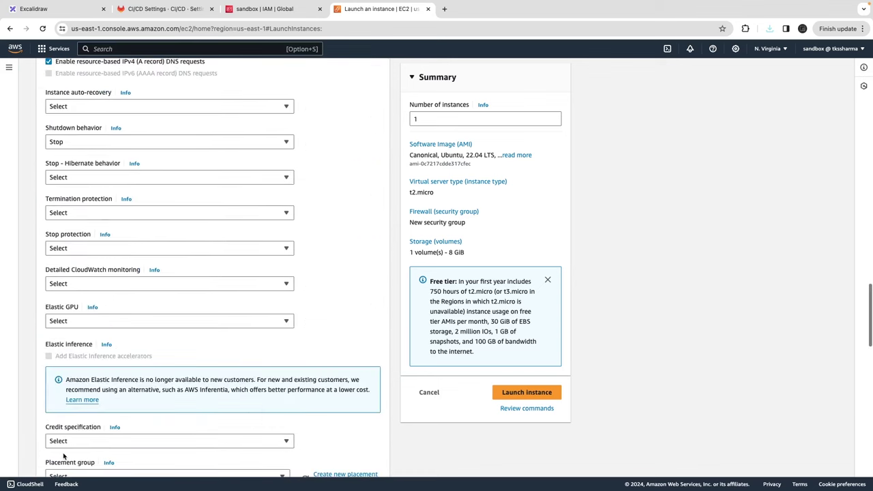
scroll(63, 457, down, 10)
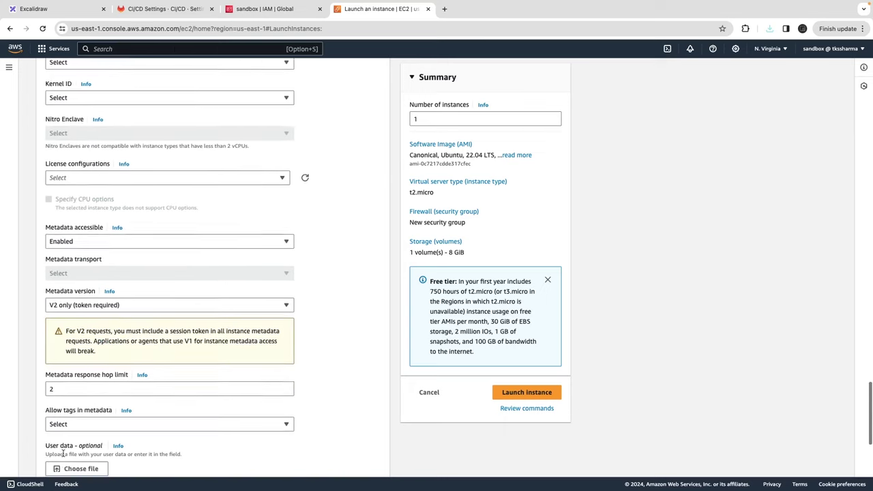
click(530, 392)
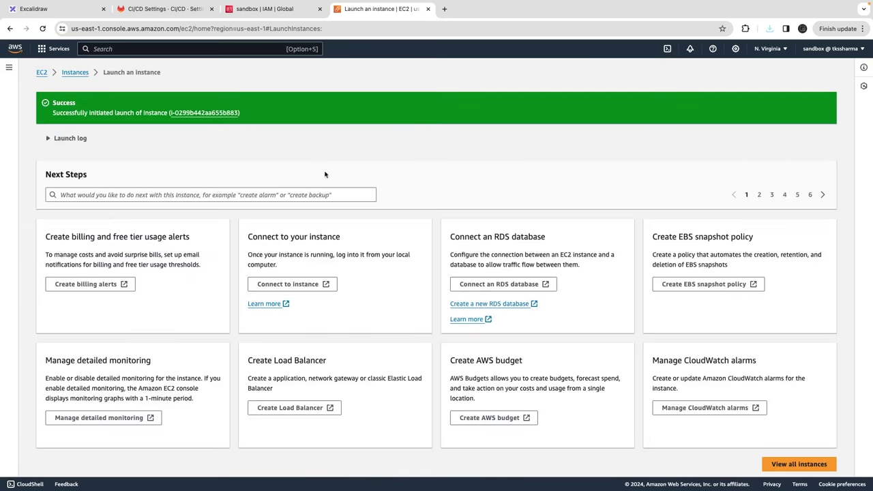
Open the launched instance's details and examine its private DNS name and public IPv4 address
click(209, 113)
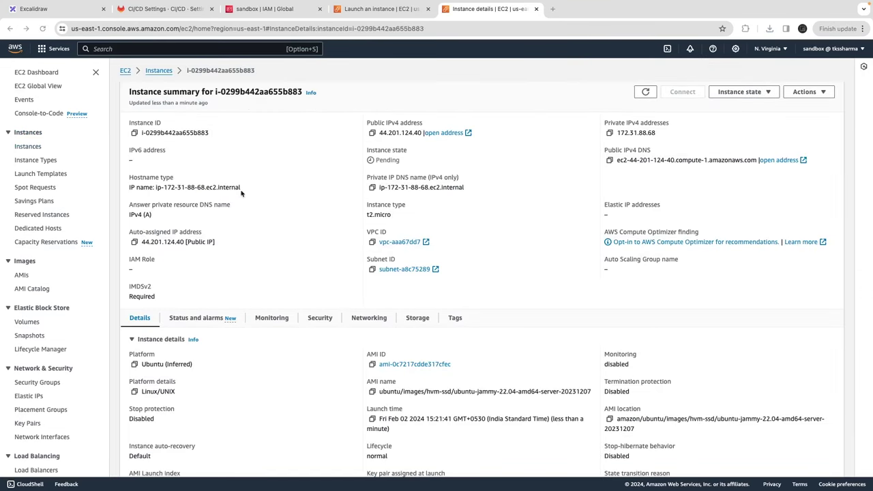
scroll(262, 200, down, 1)
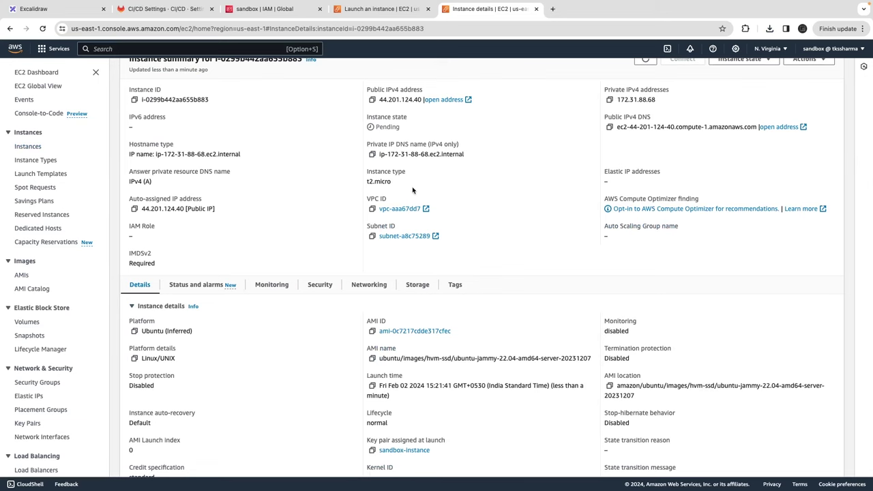
scroll(406, 234, up, 1)
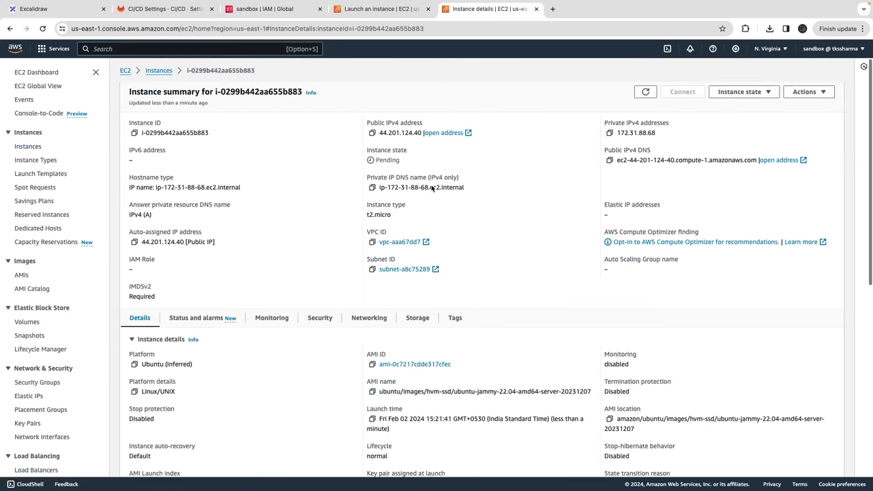
triple_click(396, 189)
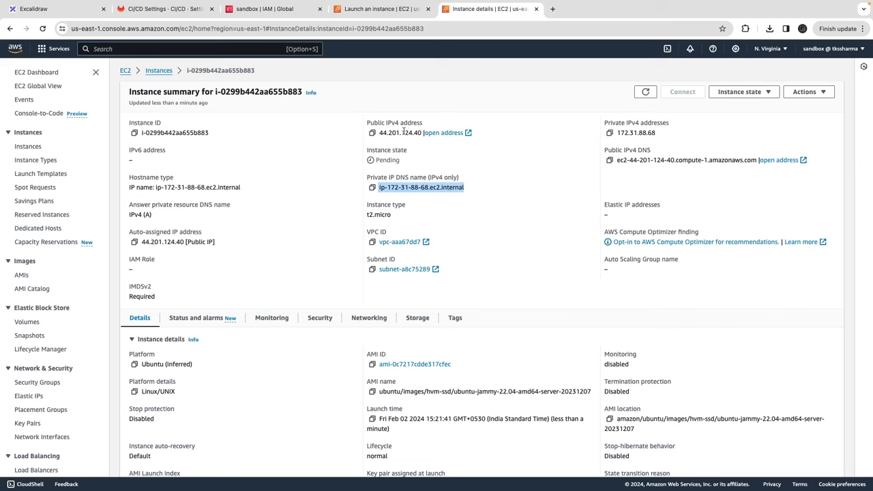
triple_click(405, 132)
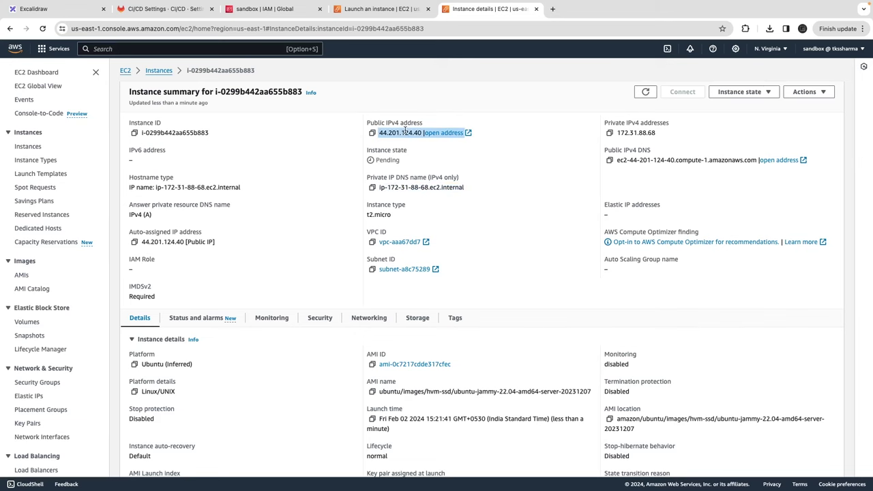
Inspect the instance's security details, highlighting the source of its inbound rule
scroll(386, 195, down, 2)
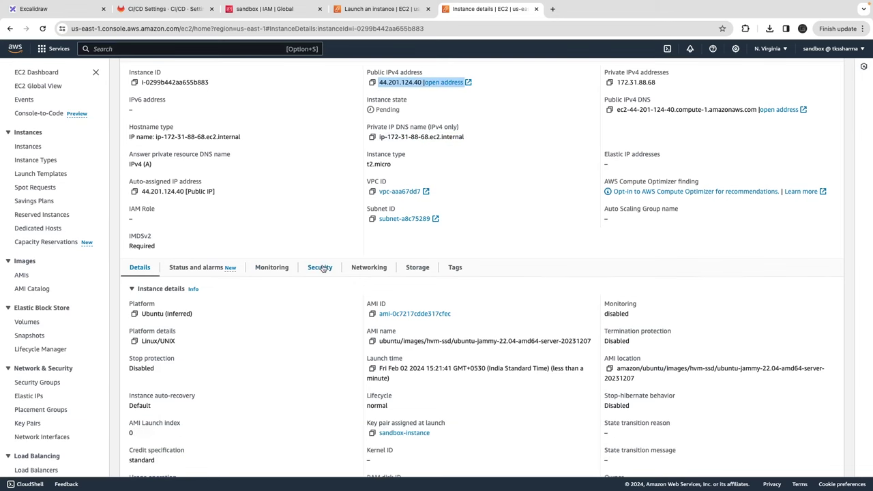
click(322, 268)
scroll(263, 296, down, 2)
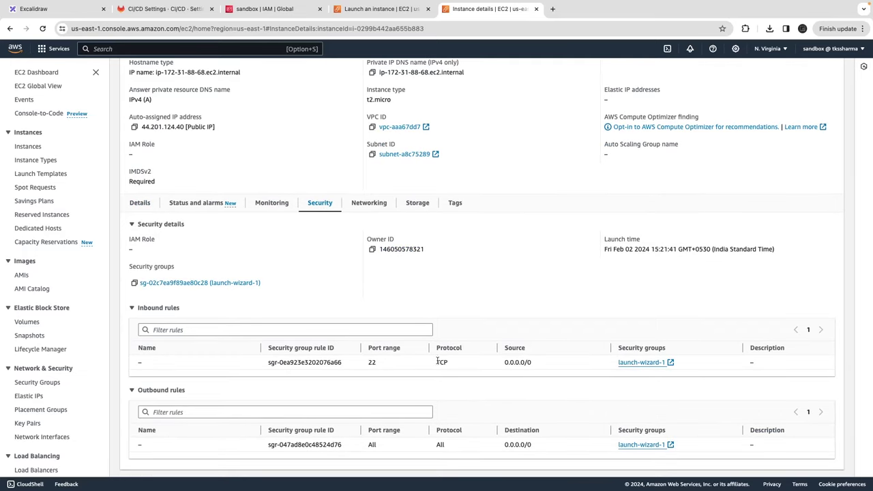
triple_click(509, 363)
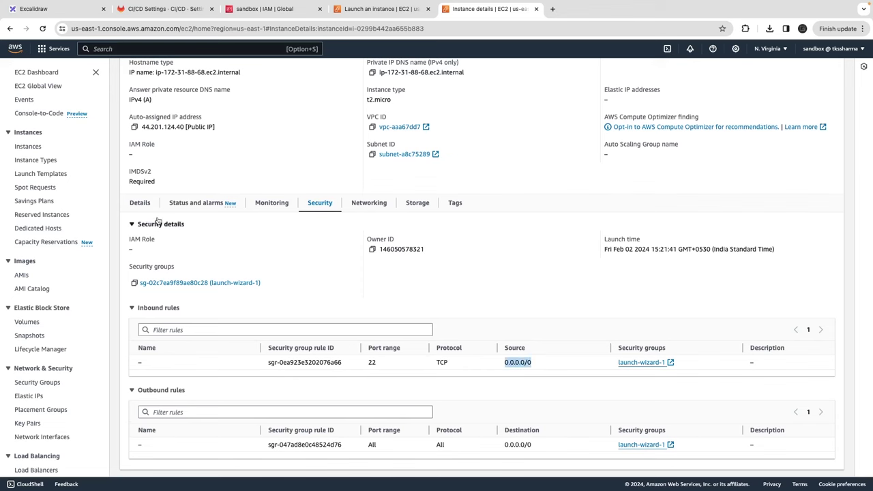
Examine the instance's monitoring, networking, storage, status checks and general details
click(278, 203)
click(375, 205)
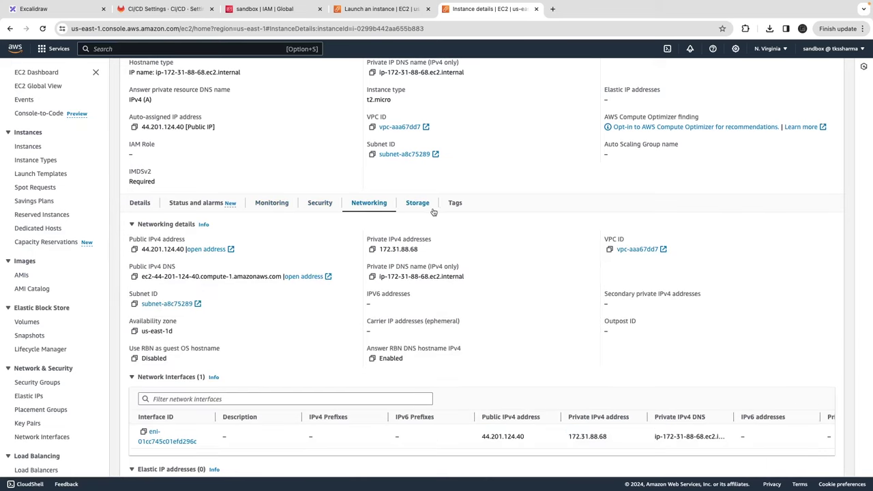
click(420, 208)
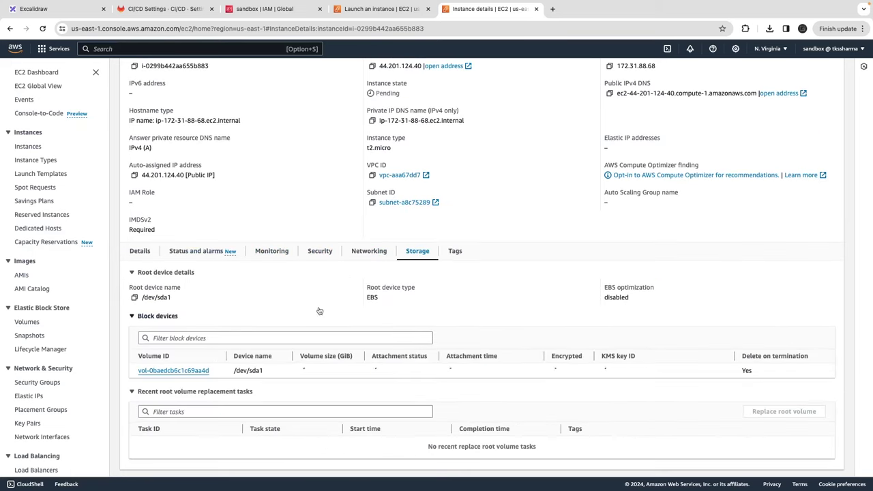
click(212, 256)
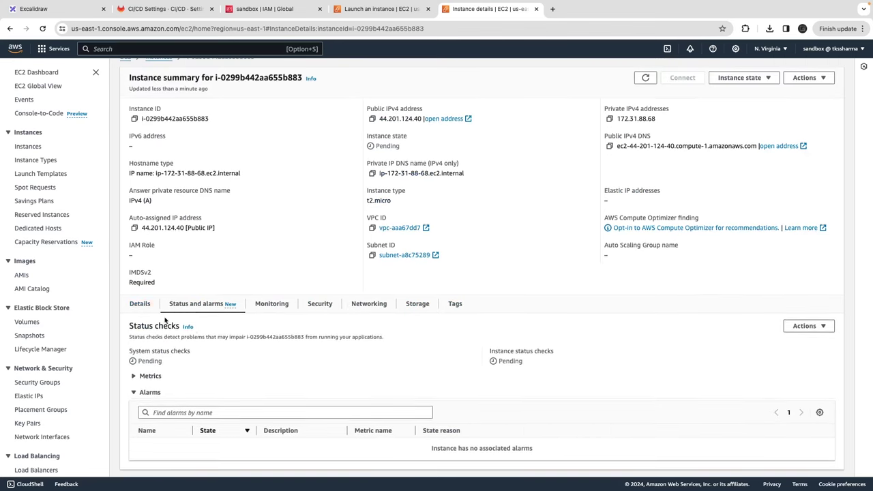
click(140, 305)
scroll(267, 276, down, 5)
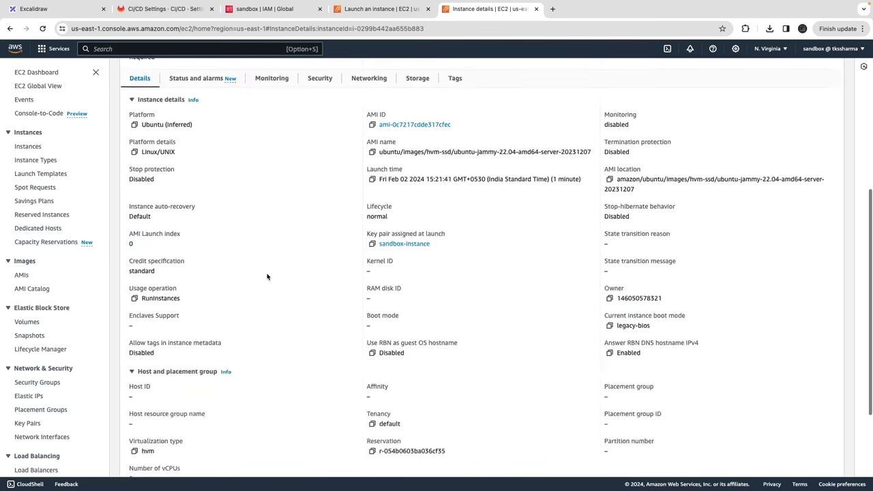
scroll(267, 276, up, 5)
scroll(267, 276, down, 2)
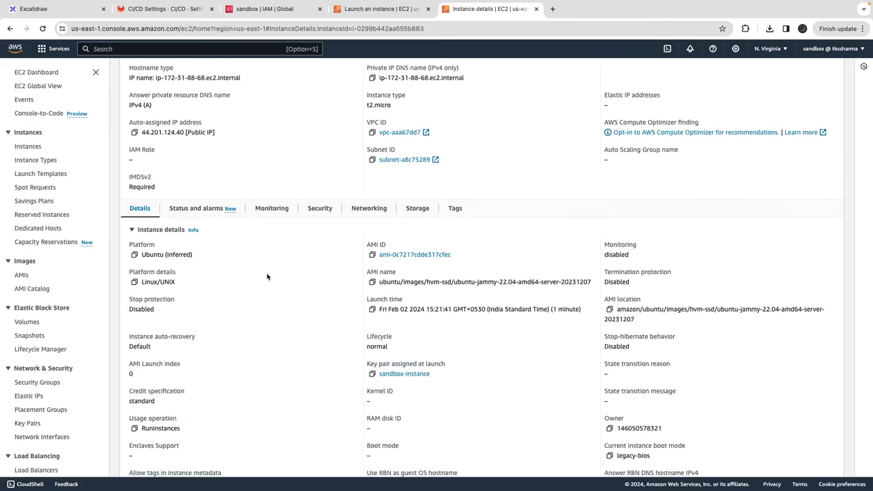
scroll(267, 277, up, 2)
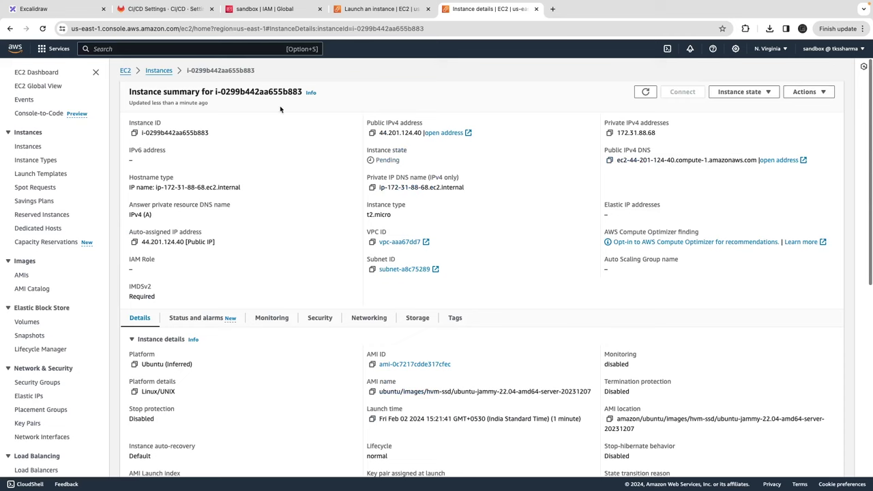
Return to the list of instances, select the running instance, and open a new instance launch form
click(157, 71)
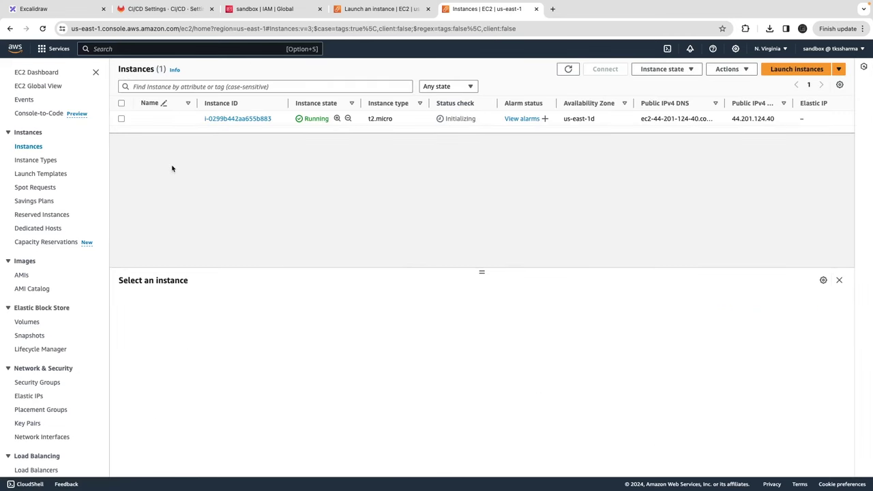
click(121, 119)
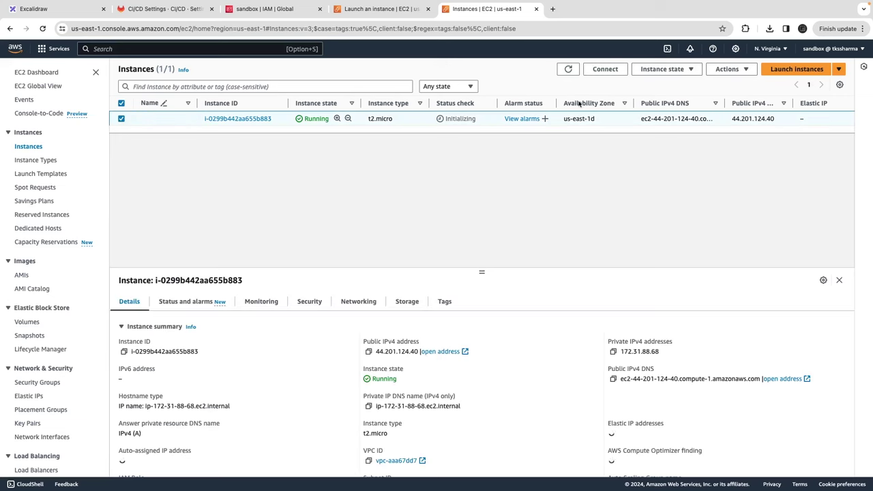
click(791, 71)
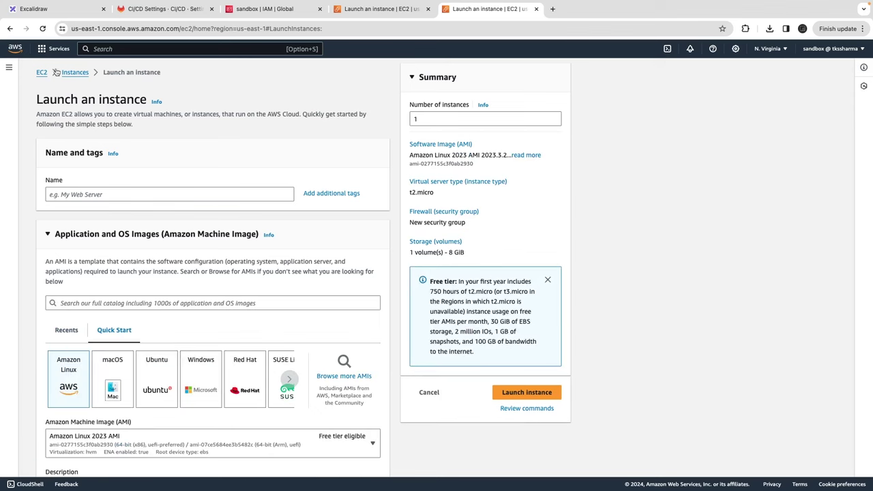
Return to the instances list and open the SSH client connection instructions for the running instance
click(9, 28)
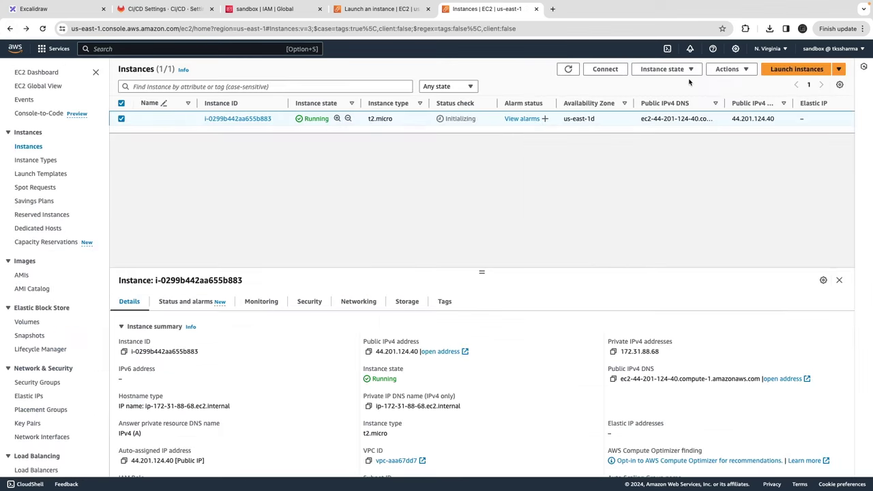
click(610, 69)
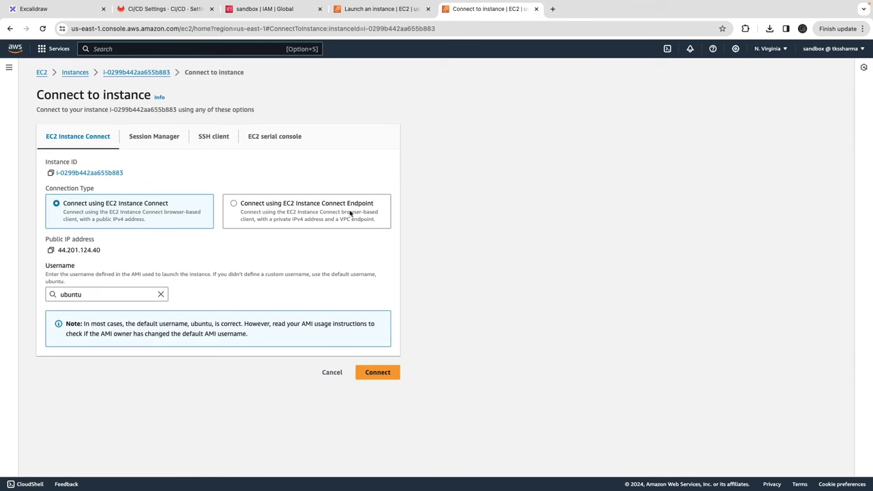
click(216, 138)
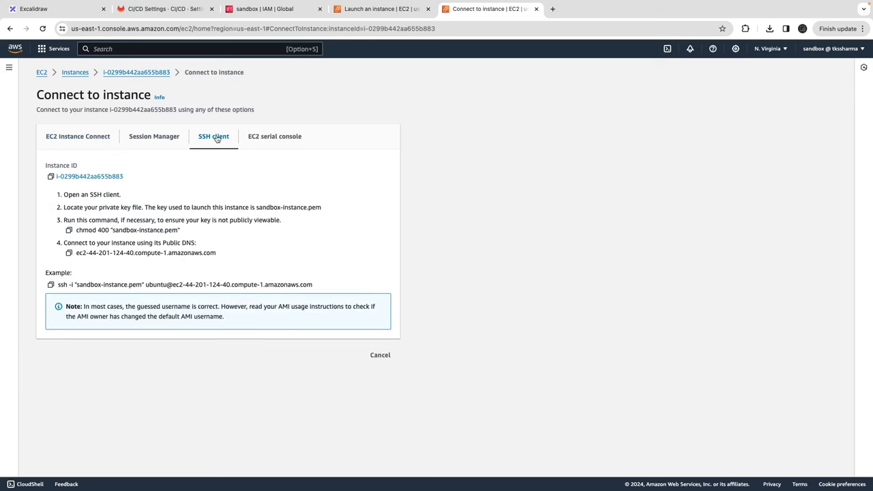
Examine the SSH instructions, highlighting the client step, the chmod 400 "sandbox-instance.pem" command, the public DNS and the example command
drag(72, 196, 137, 200)
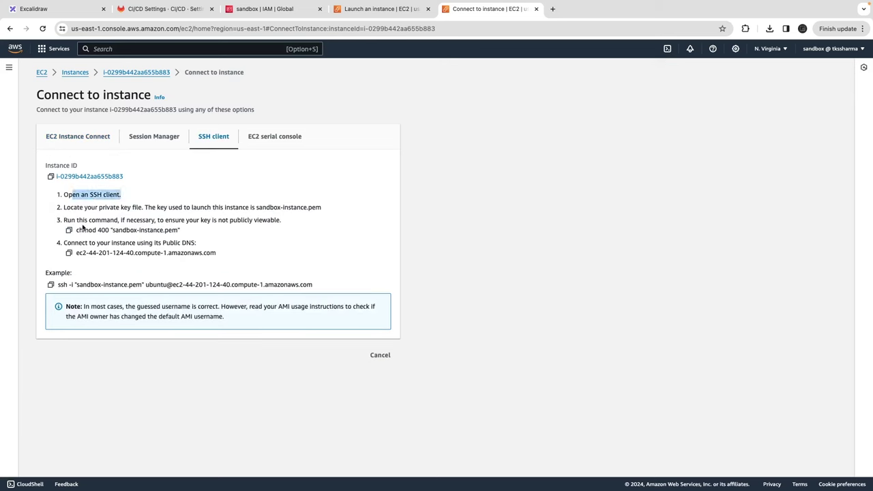
drag(75, 229, 187, 231)
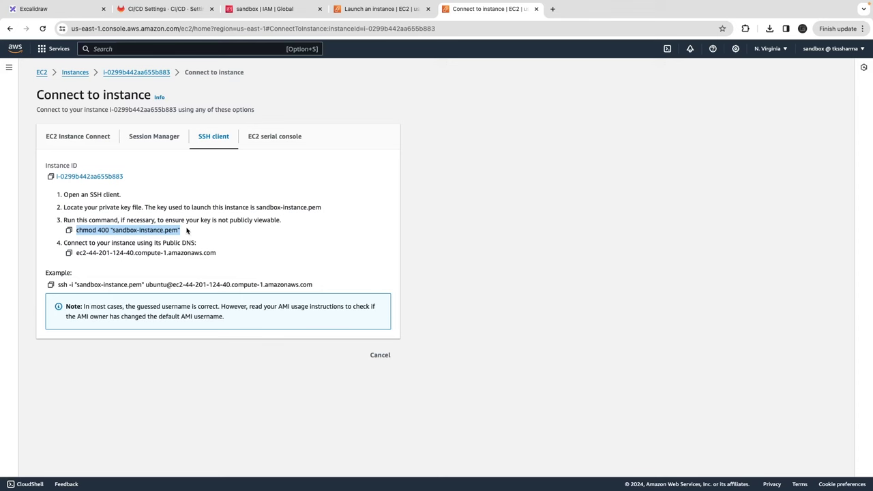
drag(77, 254, 218, 255)
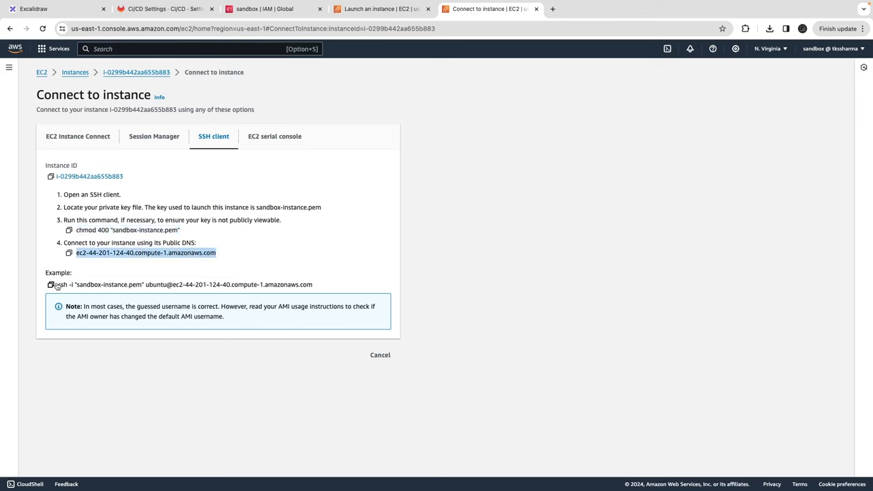
drag(75, 283, 135, 280)
drag(76, 230, 193, 232)
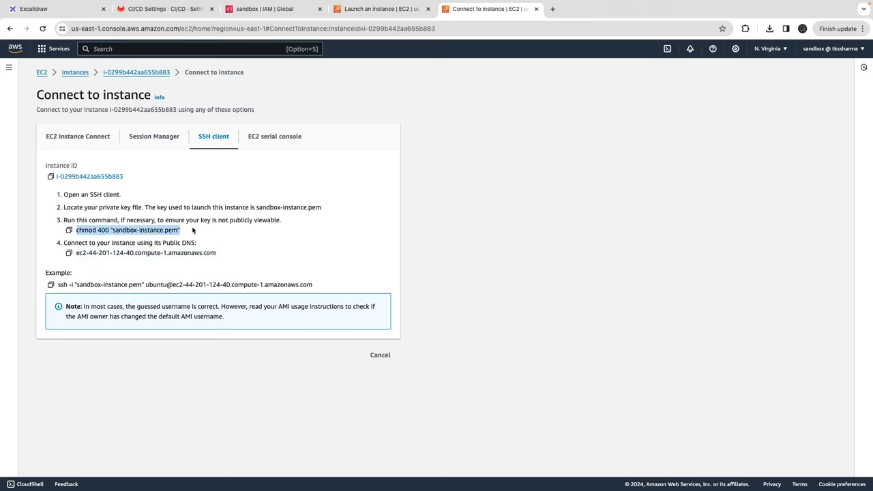
Look through the serial console, Session Manager and EC2 Instance Connect options, ending on the SSH client instructions
click(275, 141)
click(137, 139)
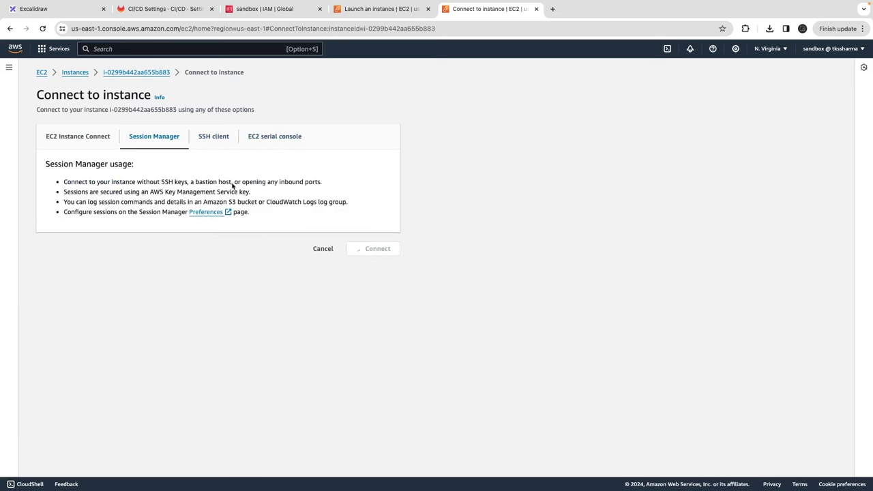
click(212, 139)
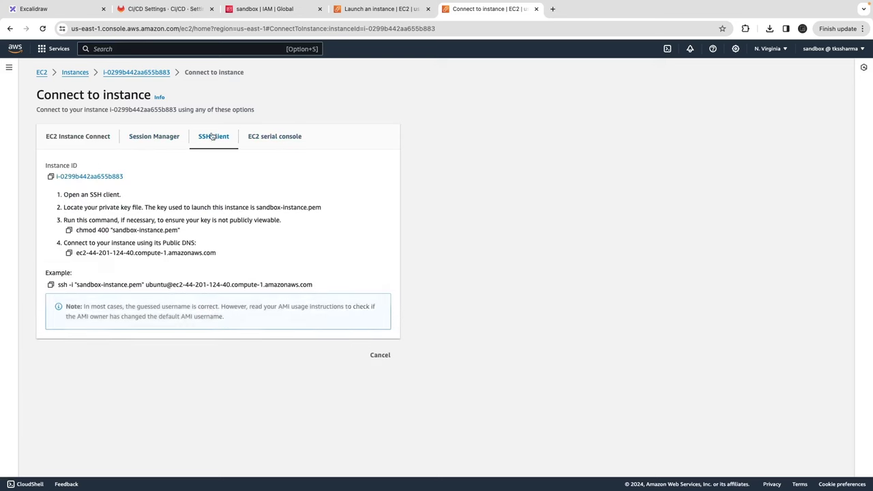
click(85, 141)
click(212, 139)
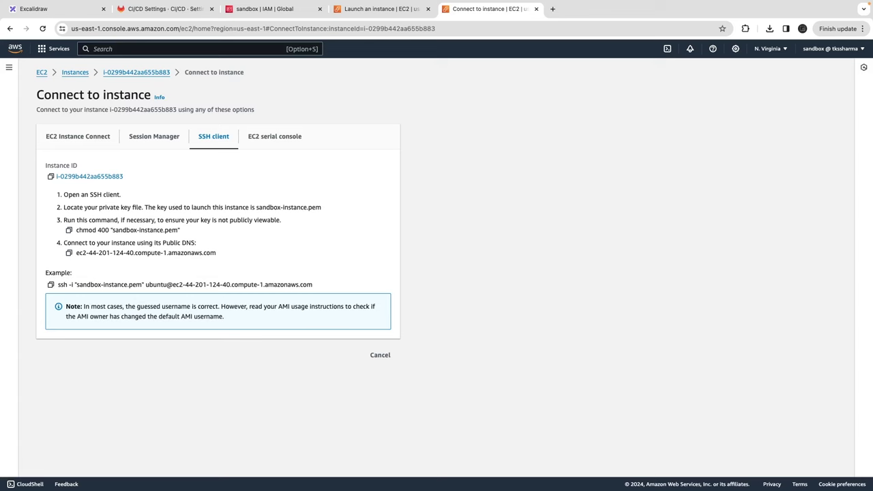
Switch to the other browser window and show the EC2 Instance Connect options for sandbox-server
key(super+grave)
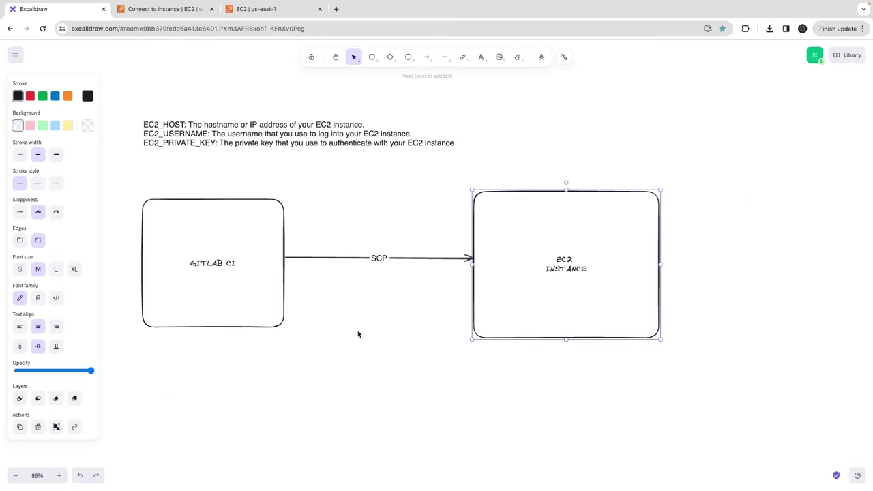
click(255, 12)
click(191, 9)
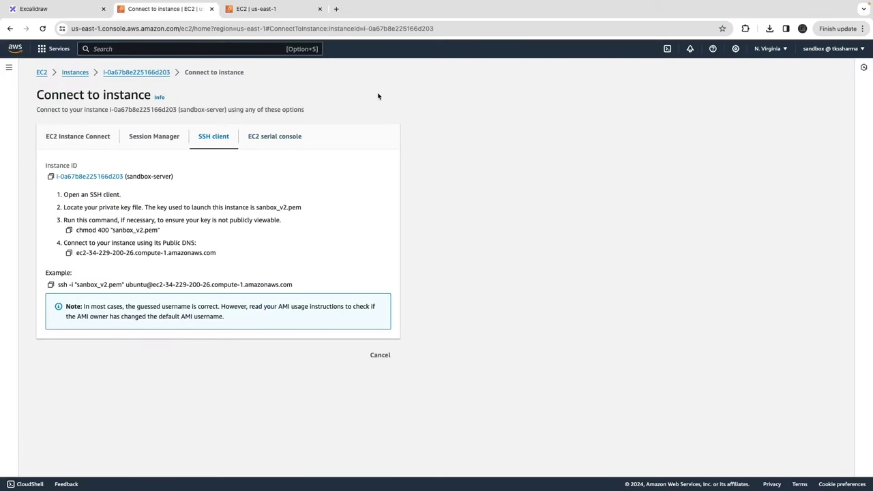
click(92, 137)
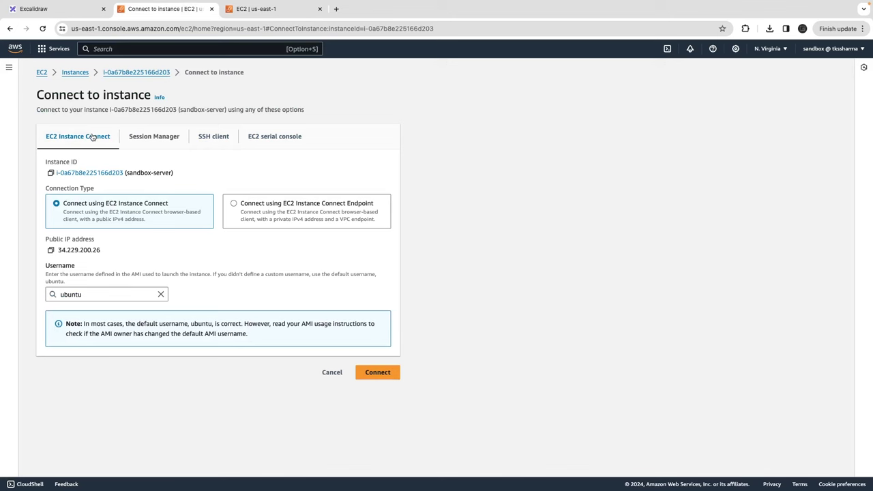
click(94, 294)
key(ctrl+a)
key(BackSpace)
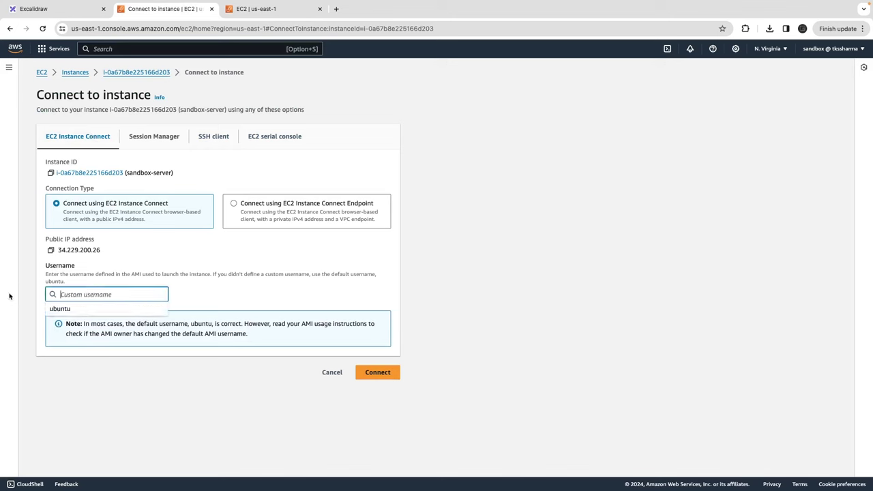
key(ctrl+z)
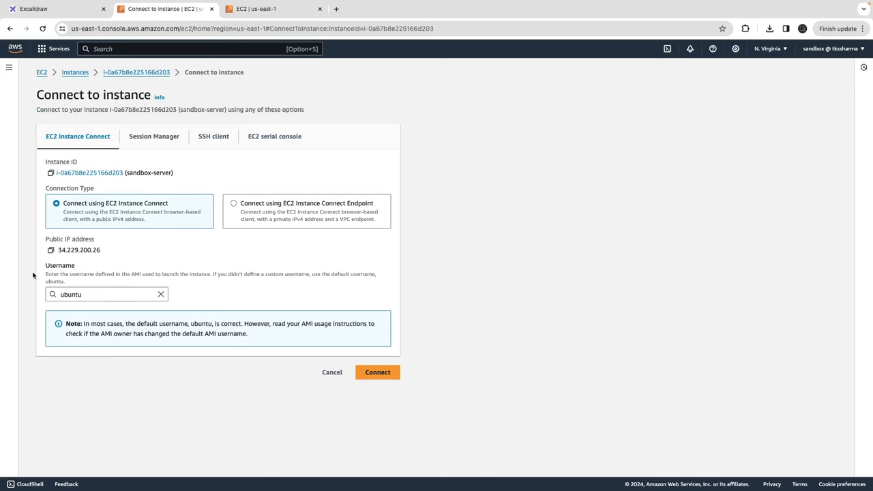
Copy the example SSH command that uses "sanbox_v2.pem" for sandbox-server and switch to the terminal
click(209, 142)
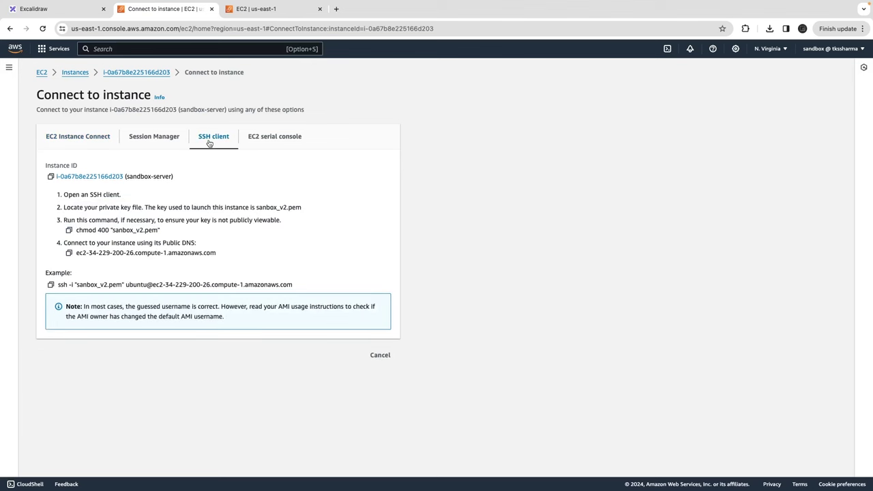
click(51, 284)
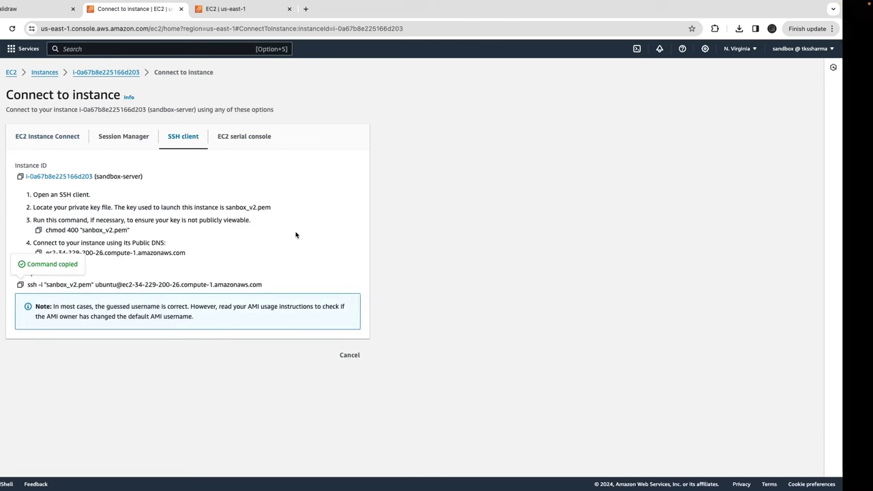
key(ctrl+Left)
key(ctrl+Left)
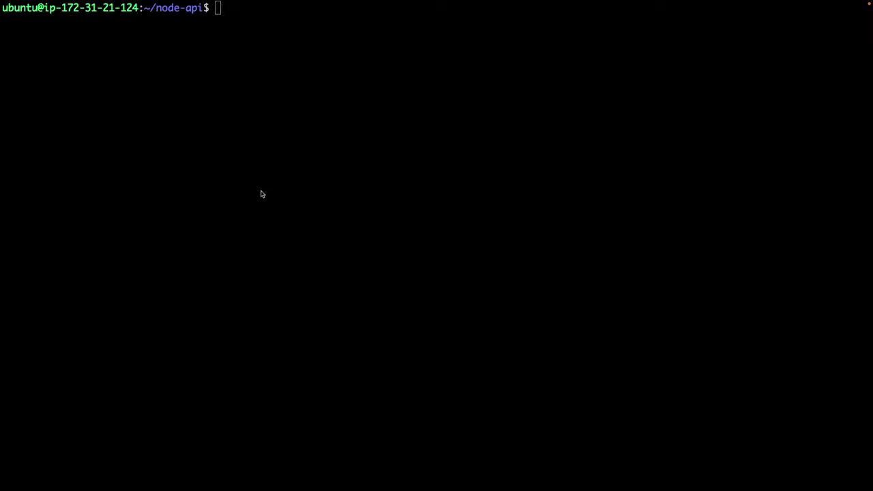
Change from the node-api directory to the home directory on the server and clear the terminal
key(Return)
key(Return)
text(CD)
key(Return)
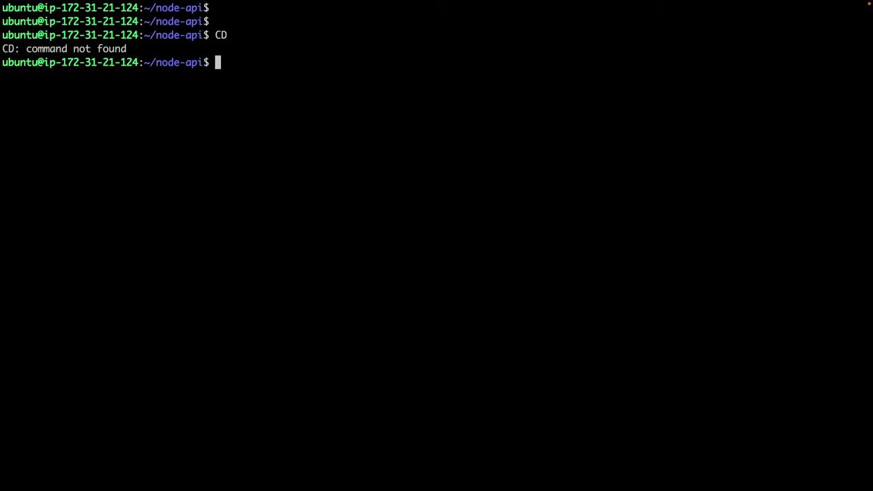
text(cd)
key(Return)
text(clear)
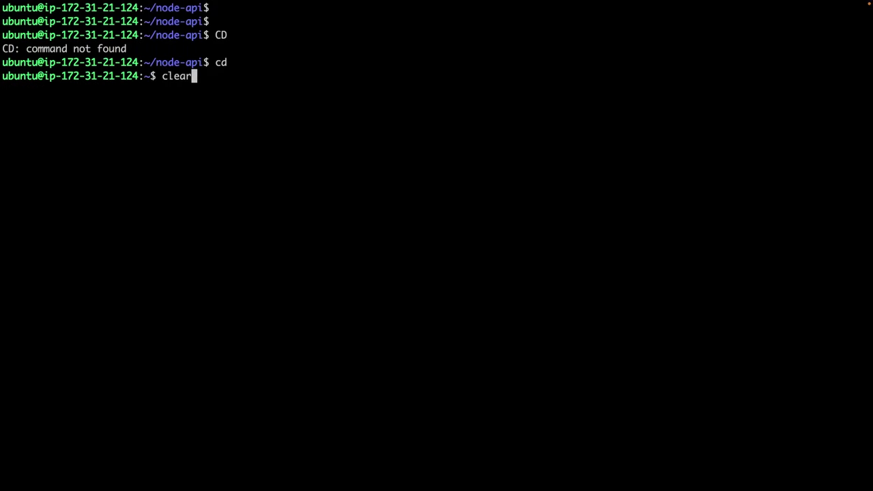
key(Return)
Exit the remote Ubuntu session to return to the local shell
text(EXIT)
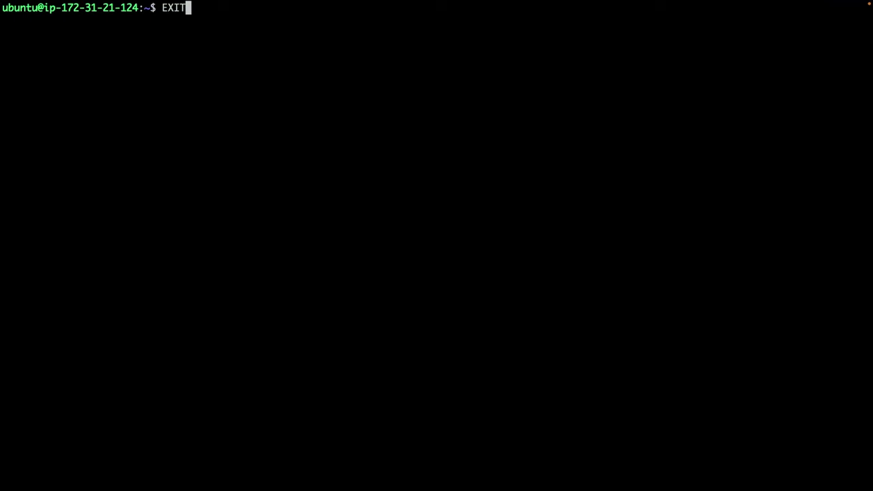
key(Return)
text(exit)
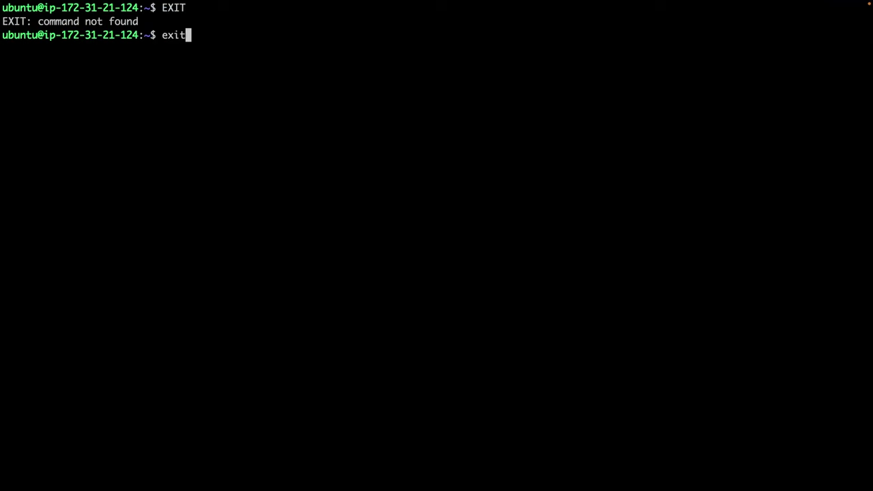
key(Return)
key(Up)
key(Up)
key(Down)
key(Return)
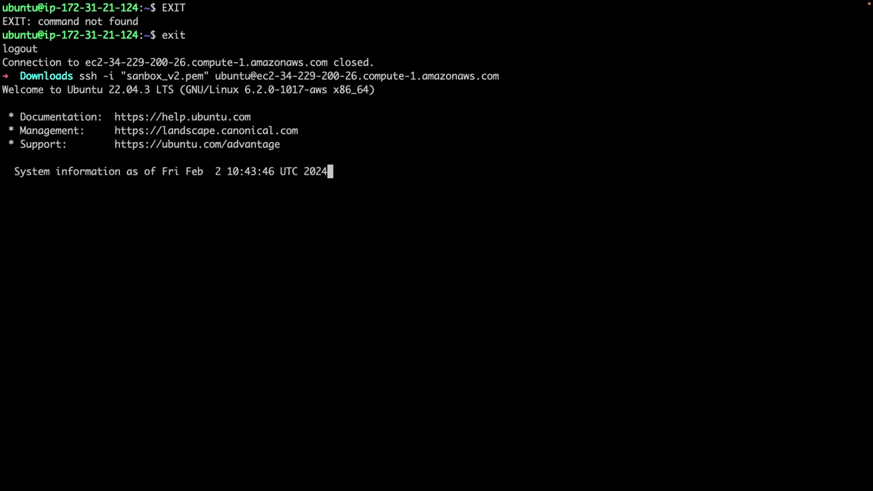
key(Return)
key(Return)
key(Return)
key(Return)
key(Return)
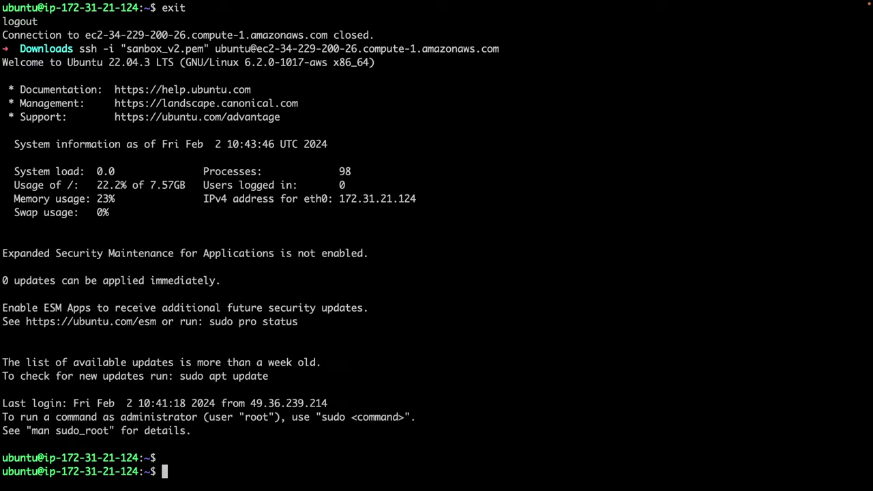
Clear the login output from the terminal and add a few blank prompt lines
text(clear)
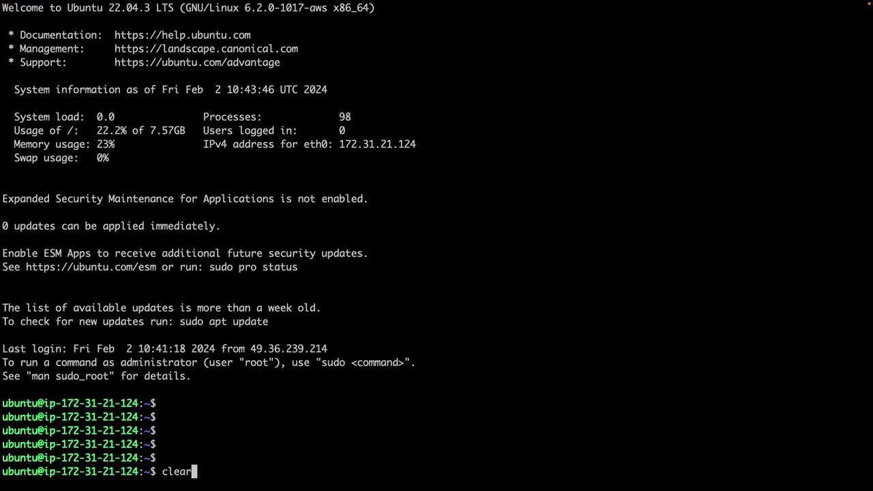
key(Return)
key(Return)
key(Return)
key(Return)
key(Return)
key(Return)
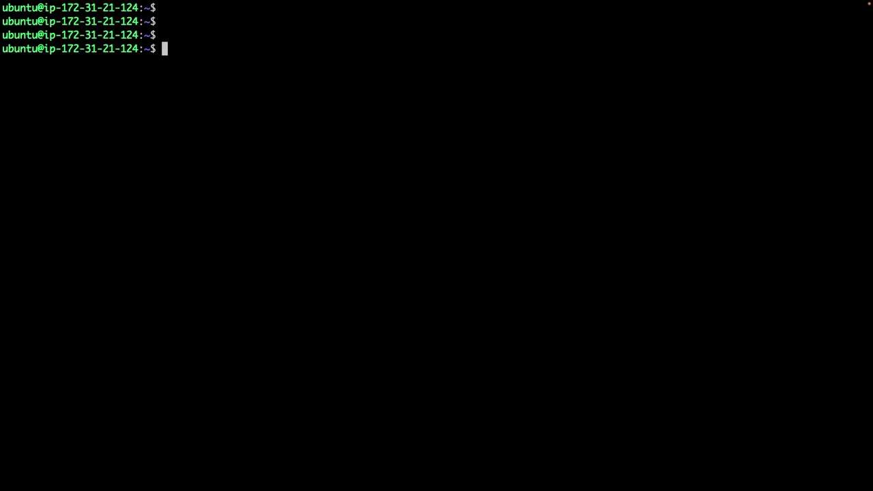
List the contents of the server's home directory with ls
key(Up)
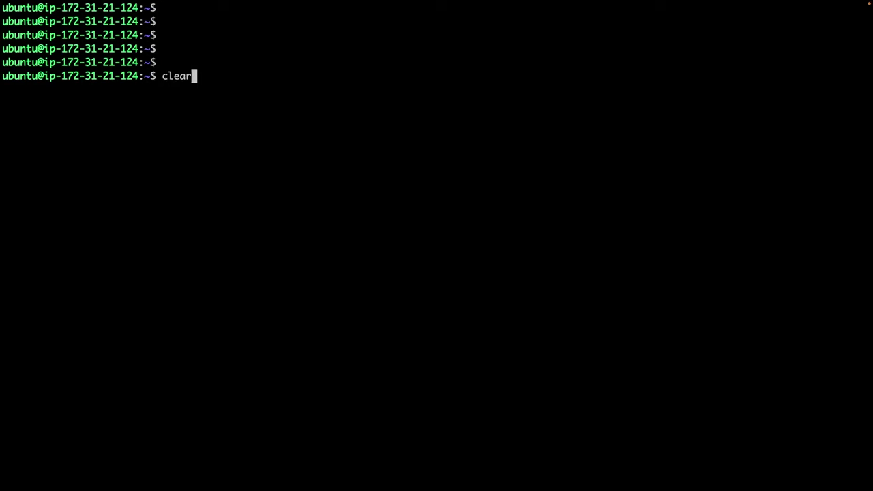
key(Up)
key(Down)
key(BackSpace)
key(BackSpace)
key(BackSpace)
key(BackSpace)
key(BackSpace)
text(LS)
key(Return)
text(ls)
key(Return)
Enter the node-api directory, go back up to the home directory and clear the terminal
text(cd n)
key(Tab)
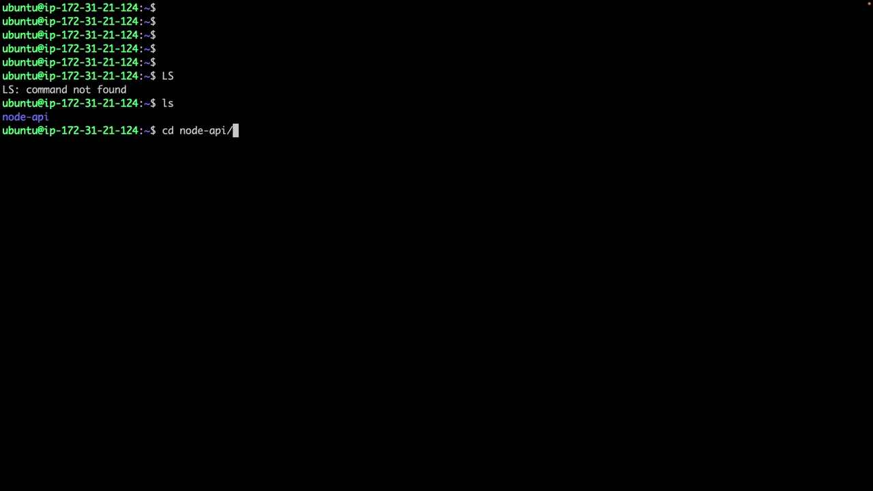
key(Return)
text(cd ..)
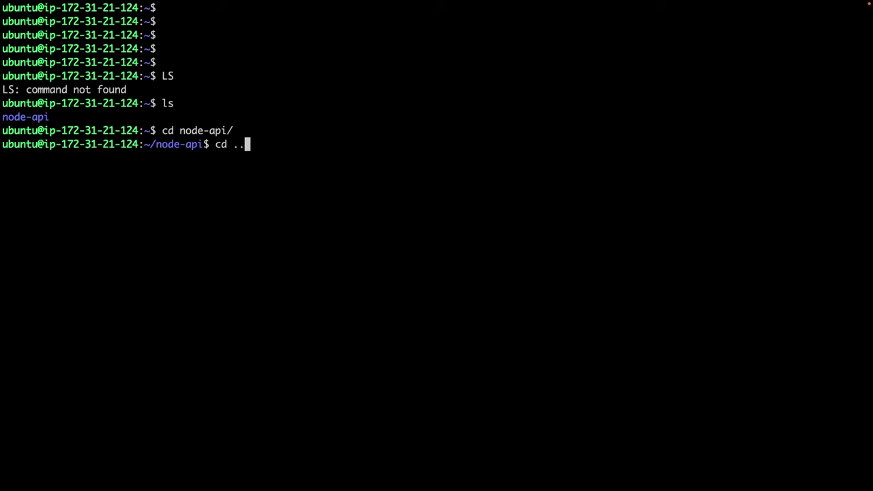
key(Return)
text(clear)
key(Return)
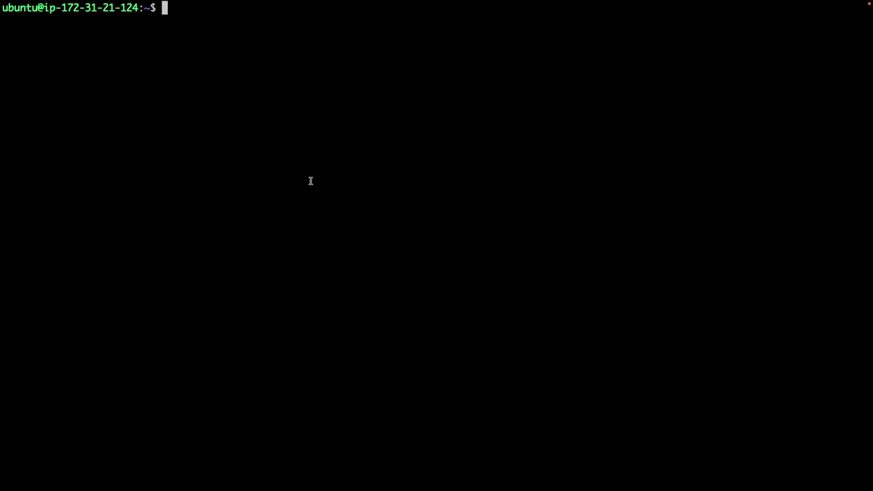
Switch back to the Excalidraw diagram and point out the GITLAB CI box and the SCP arrow by selecting them
key(ctrl+Right)
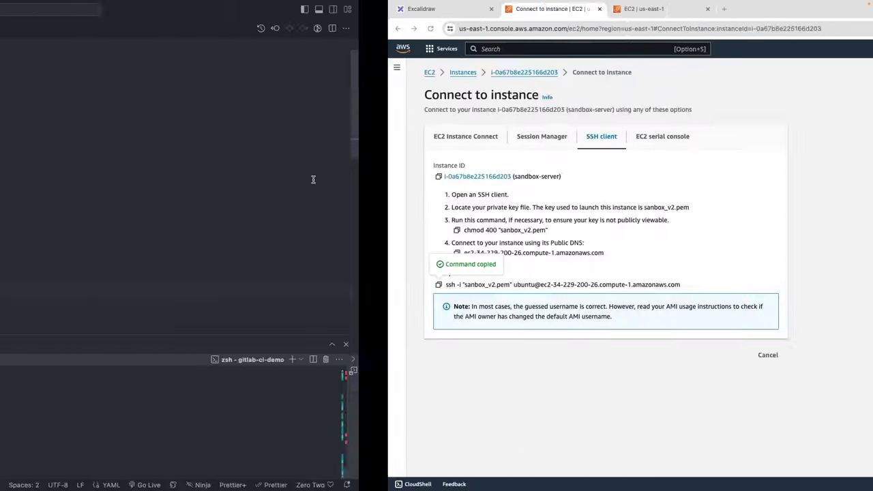
click(58, 13)
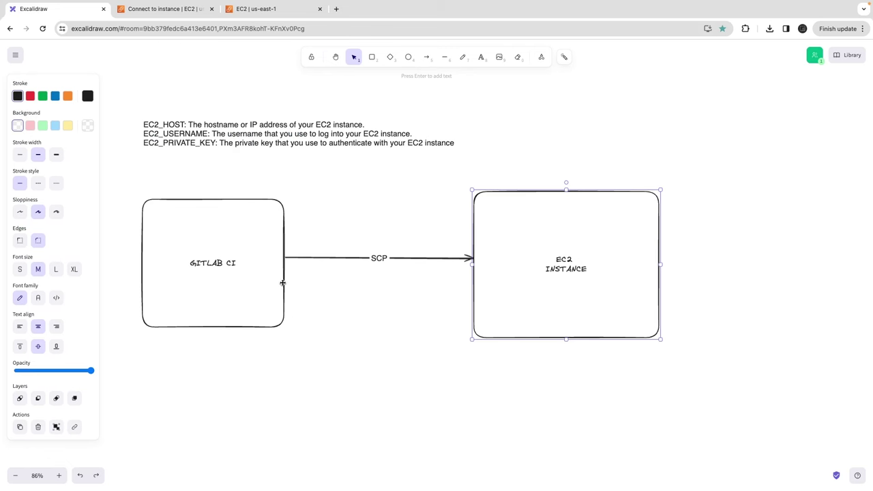
click(247, 262)
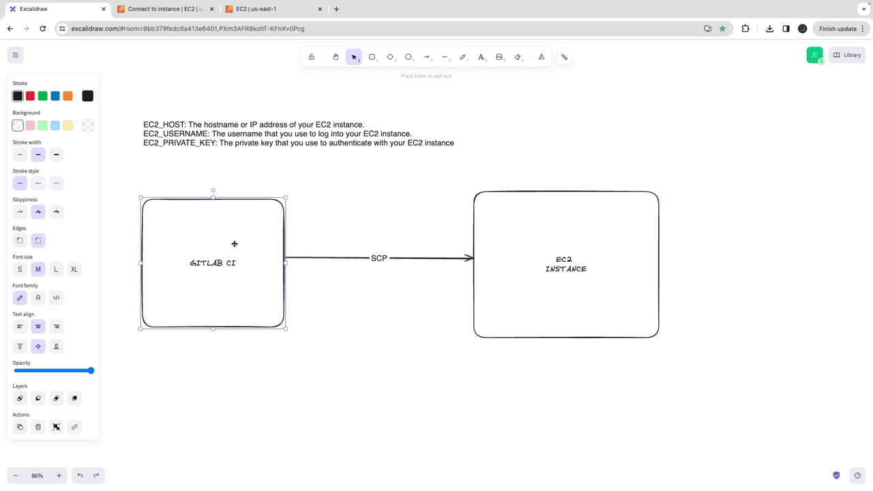
click(378, 257)
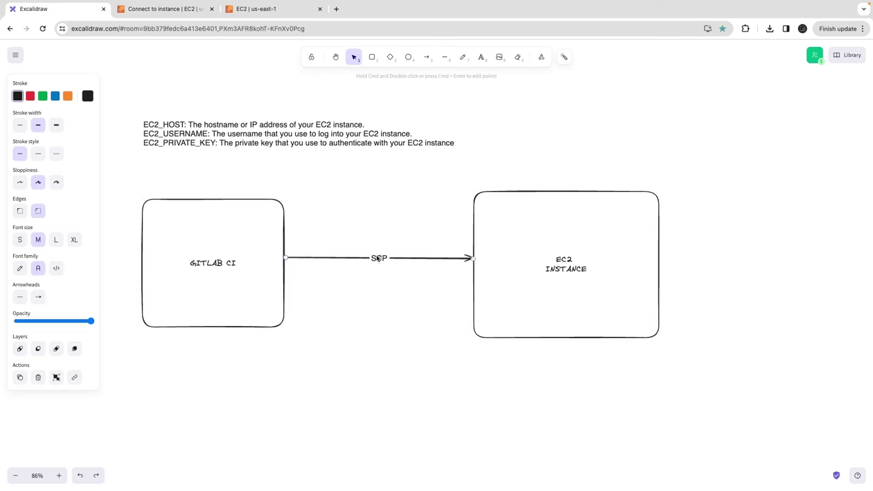
click(239, 224)
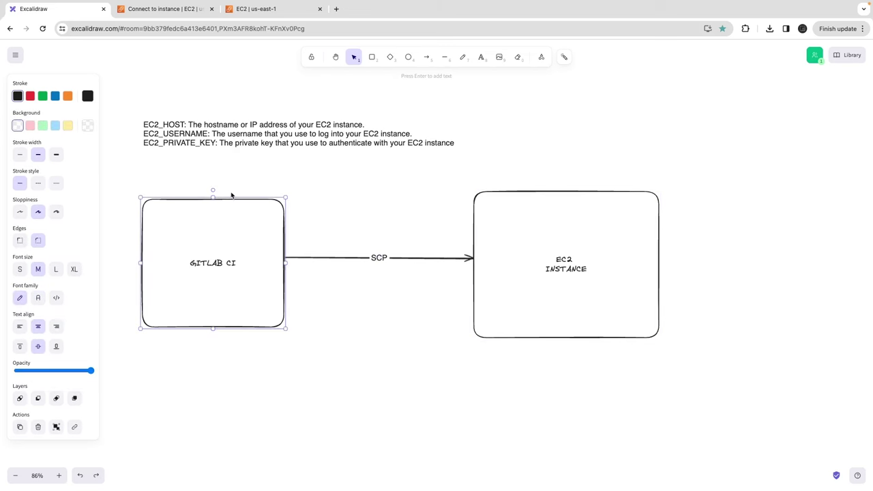
Draw a second arrow from the GITLAB CI box to the EC2 INSTANCE box, slanting below the SCP arrow
click(202, 355)
click(195, 287)
click(523, 228)
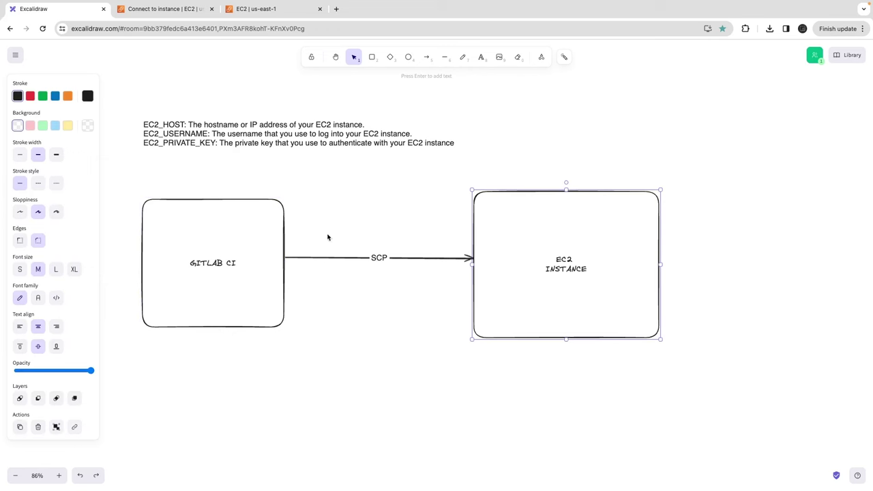
click(426, 57)
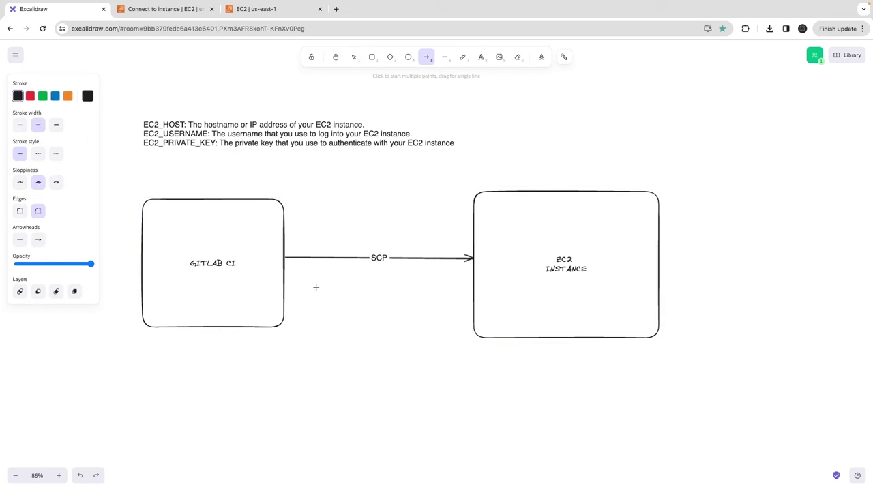
drag(287, 260, 476, 288)
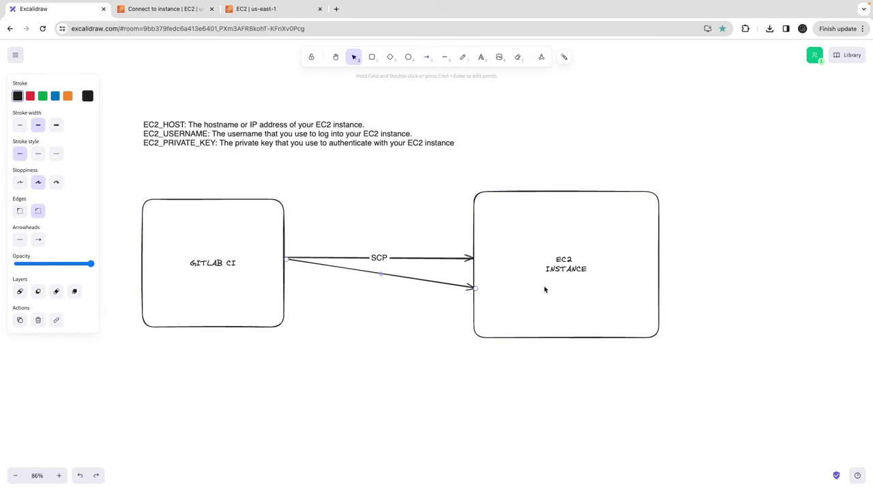
Add the lines "npm run deploy" and "npm run reload" beneath the label inside the EC2 INSTANCE box
double_click(544, 289)
key(Right)
key(Return)
text(npm run deploy)
key(Return)
text(npm run reload)
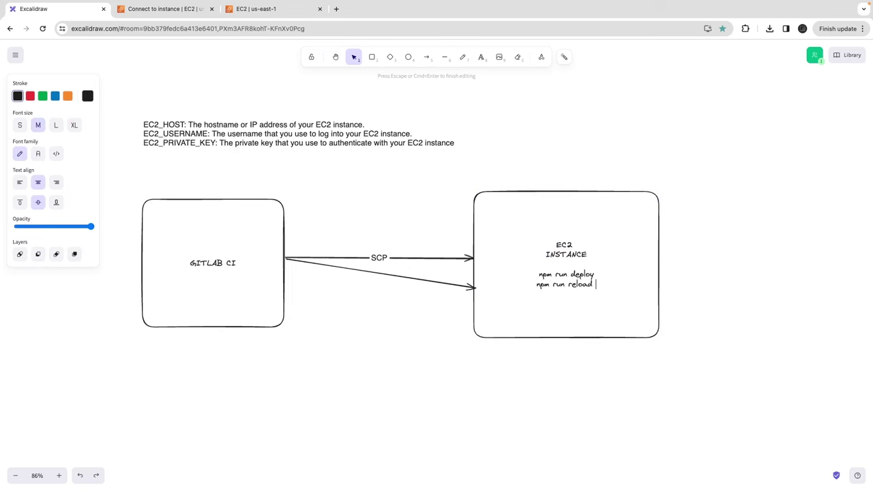
click(567, 182)
click(570, 284)
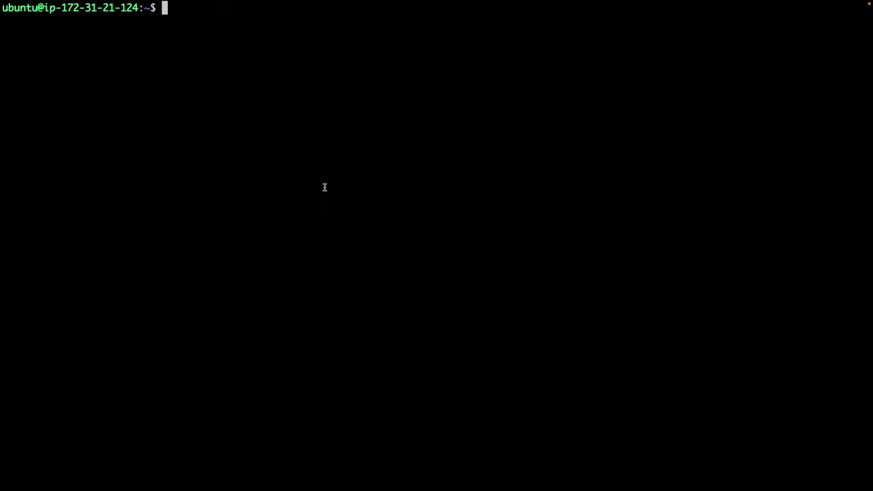
Switch to the server terminal and check whether Git and Node are installed by running git and node
text(git)
key(Return)
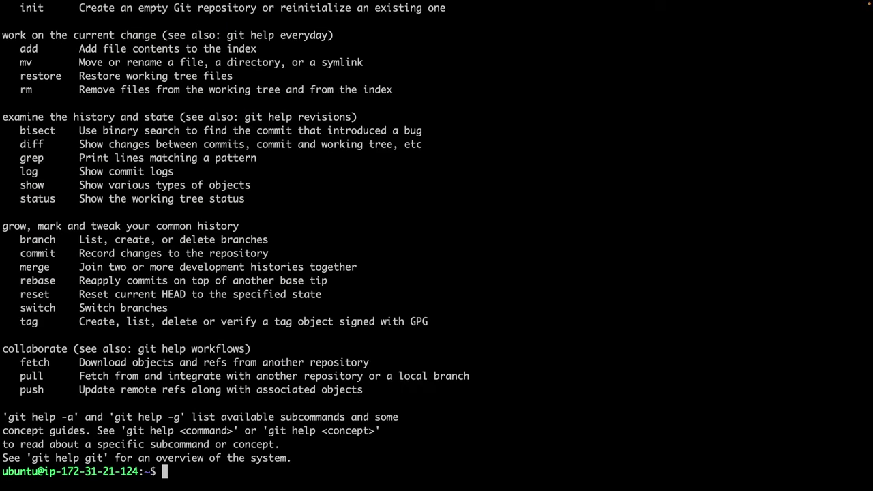
key(Return)
key(Return)
text(node)
key(Return)
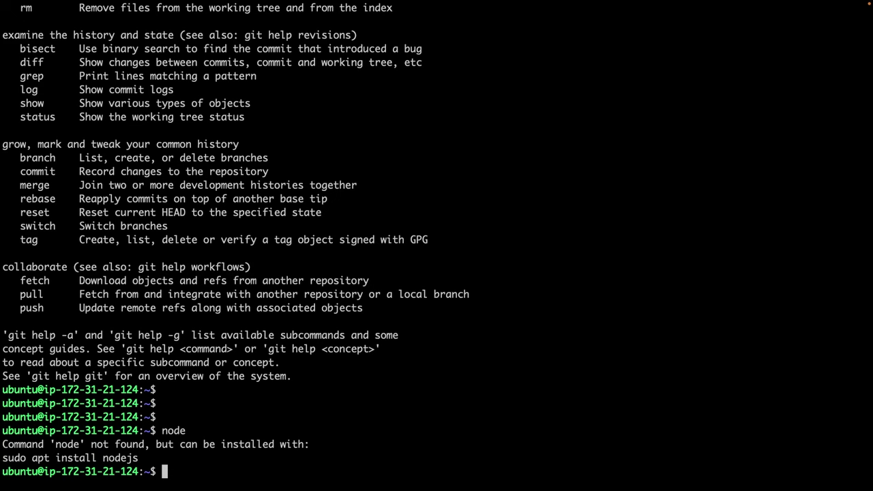
text(node)
key(Return)
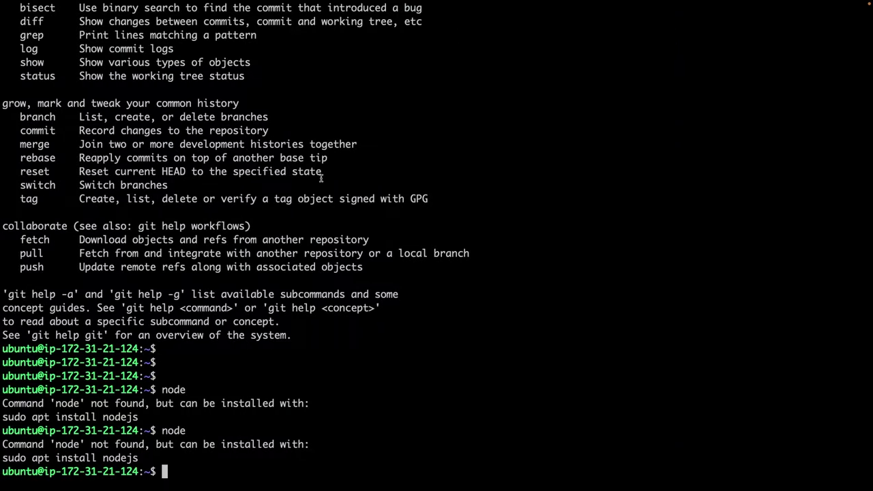
Clear the git and node output from the terminal
key(Return)
key(Return)
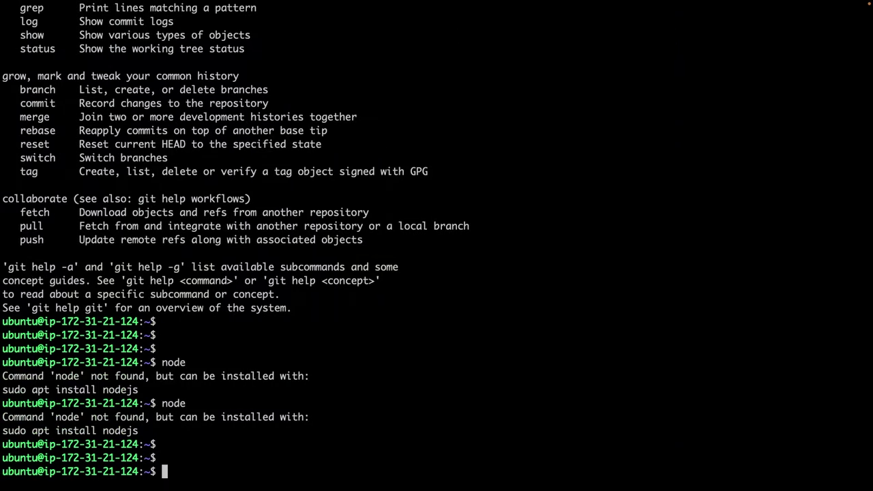
text(clear)
key(Return)
Switch to the DigitalOcean Node.js installation tutorial in the browser and examine the NodeSource PPA curl command under Option 2
key(ctrl+Right)
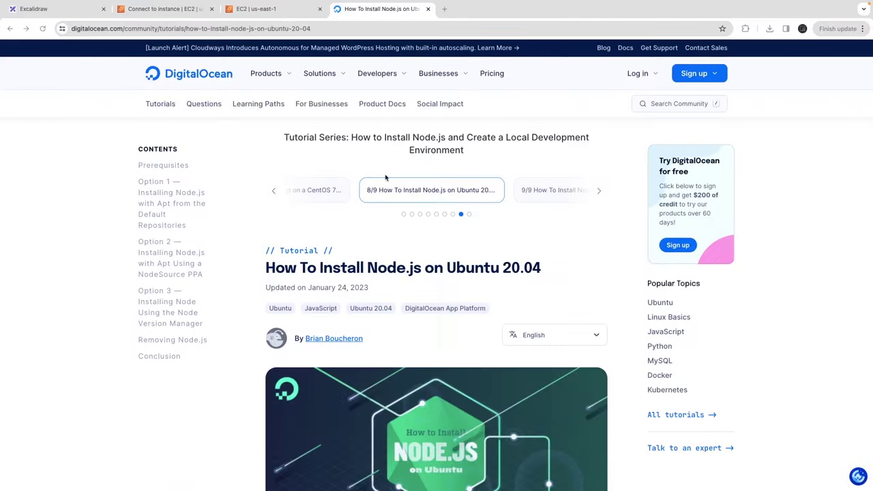
scroll(370, 181, down, 10)
scroll(370, 181, down, 5)
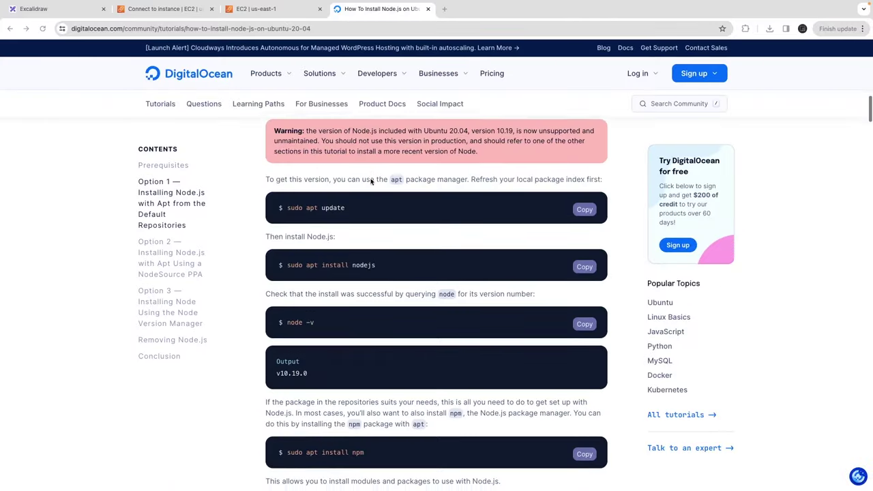
scroll(371, 181, down, 4)
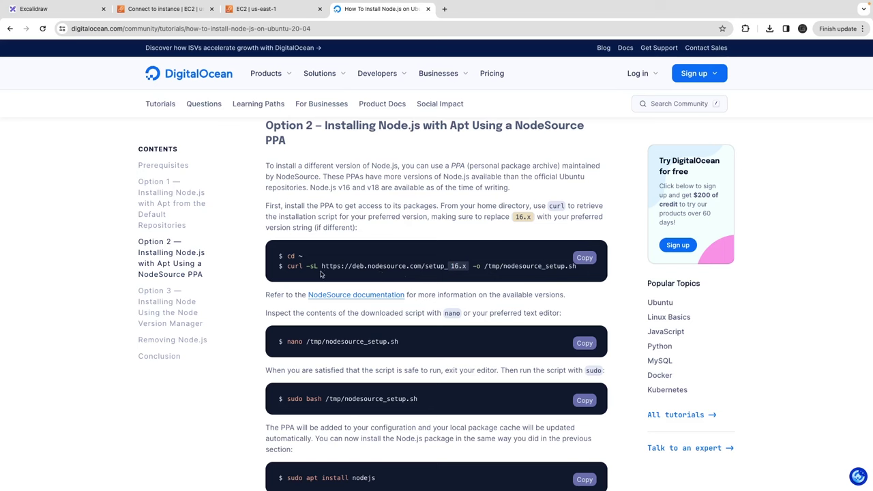
drag(582, 271, 287, 266)
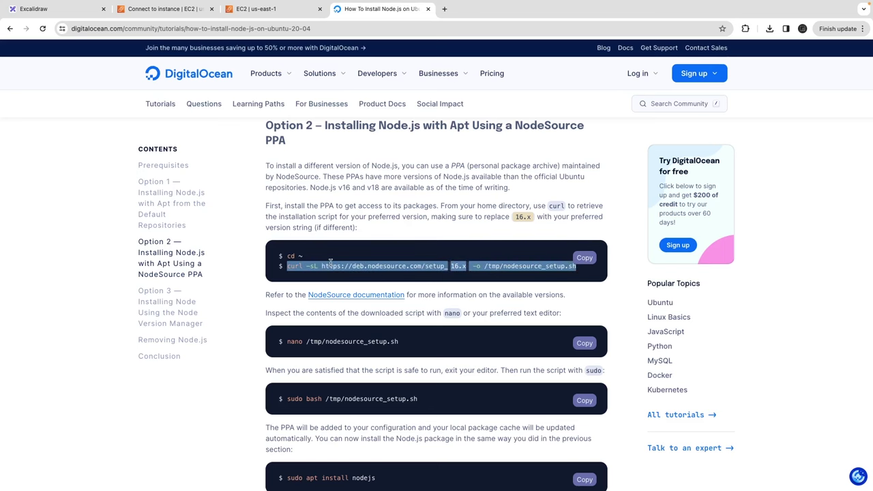
Copy the nvm v0.39.3 install.sh curl command without the bash pipe from Option 3 and run it in the server terminal
scroll(330, 264, down, 4)
scroll(330, 264, down, 3)
click(581, 306)
key(ctrl+Left)
key(ctrl+Left)
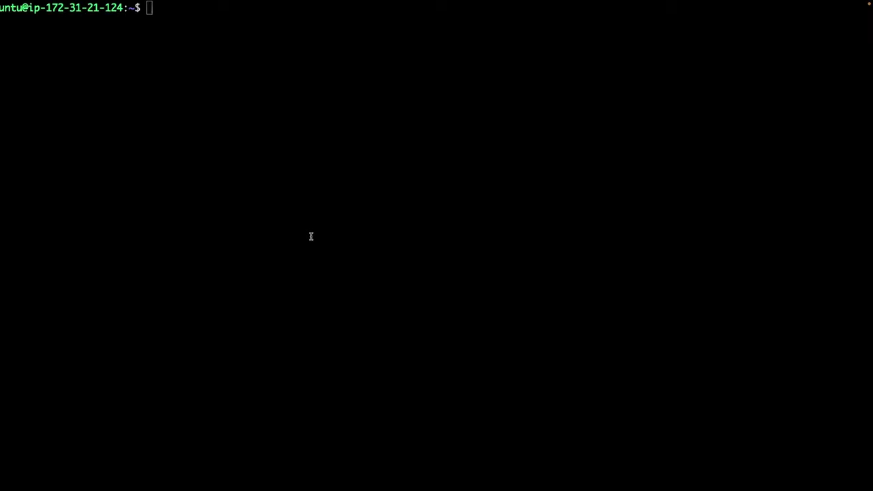
key(super+v)
key(Return)
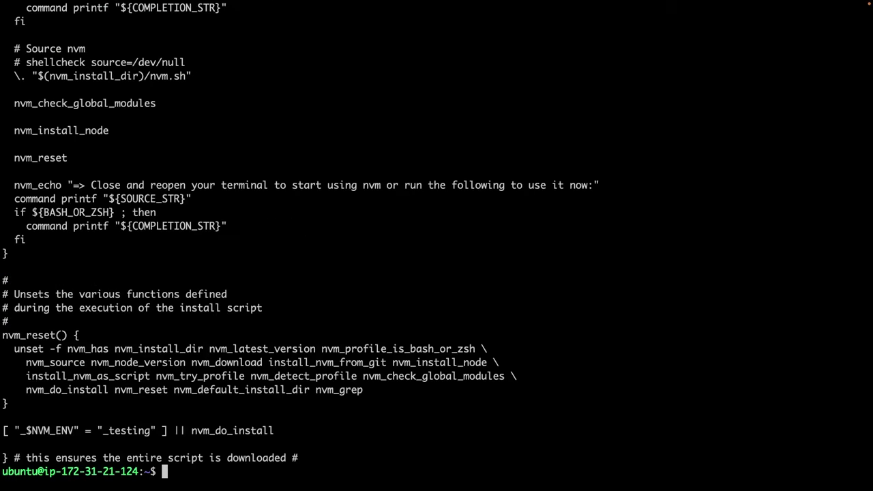
Run NVM in the terminal and look through the printed install script
text(NVM)
key(Return)
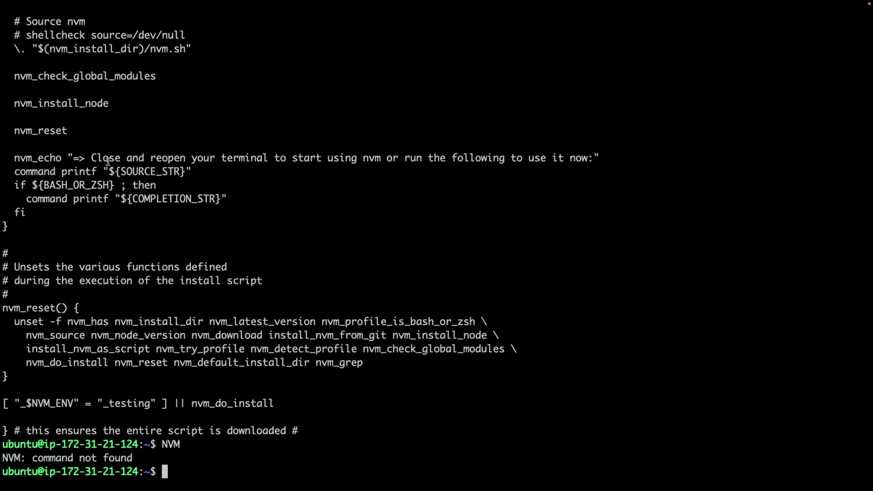
scroll(176, 204, up, 2)
scroll(175, 203, up, 4)
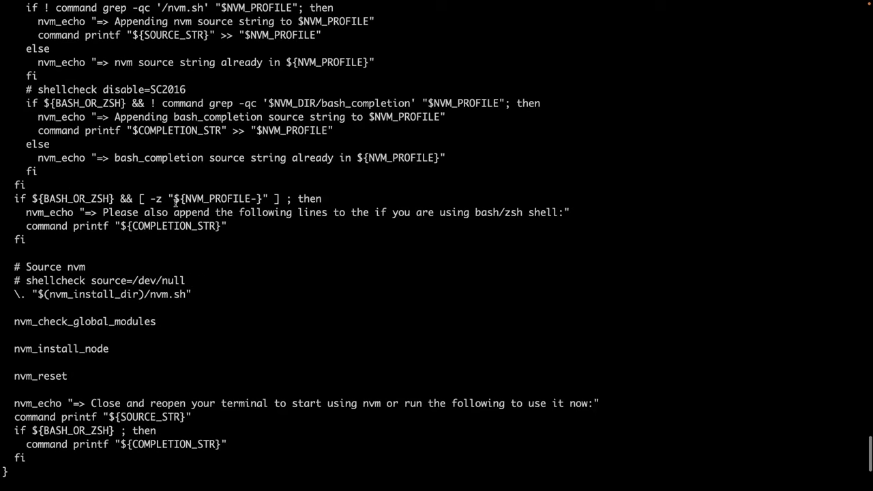
scroll(176, 203, down, 6)
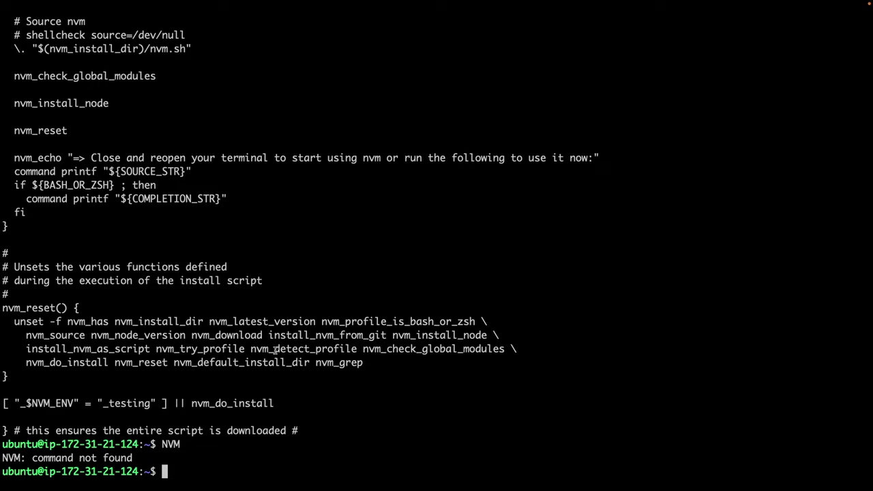
scroll(225, 349, up, 20)
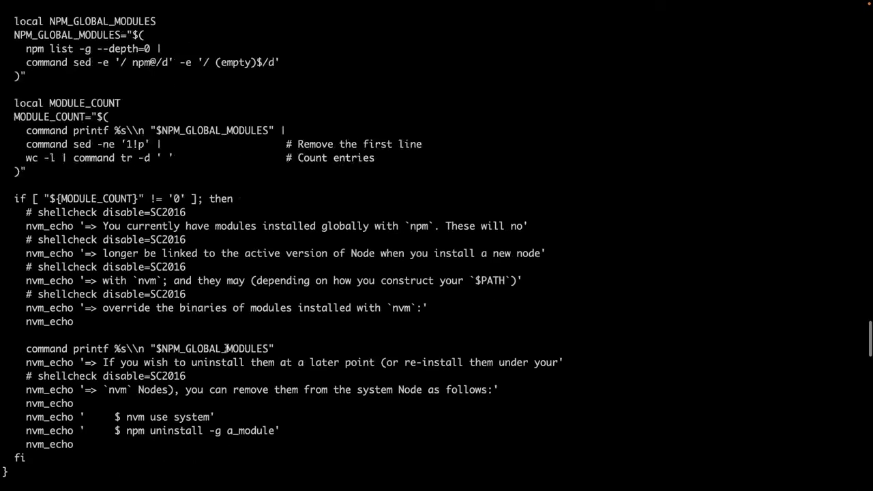
scroll(225, 349, down, 20)
Copy the source ~/.bashrc command from the tutorial, run it in the server terminal and test the nvm command
key(ctrl+Right)
key(ctrl+Right)
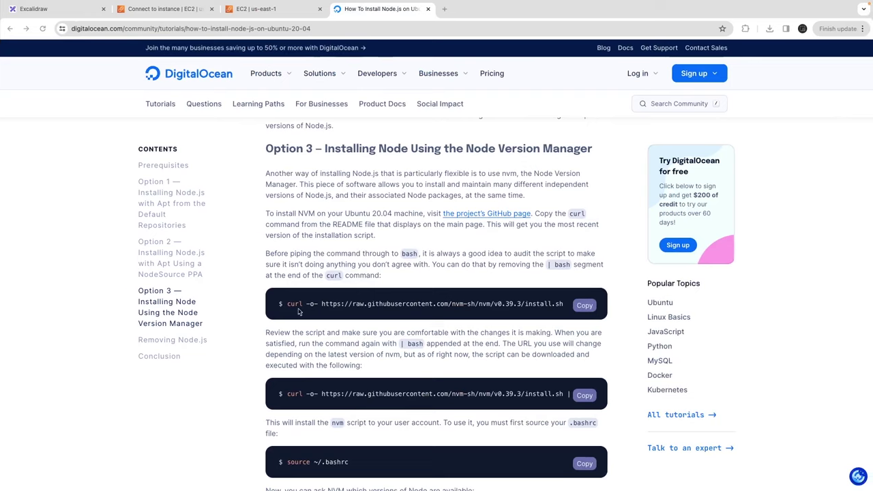
scroll(325, 304, down, 3)
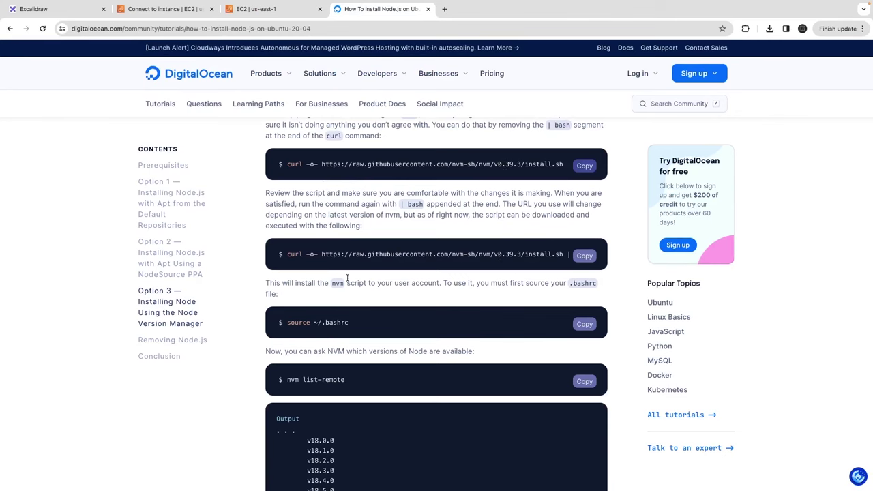
scroll(347, 277, down, 3)
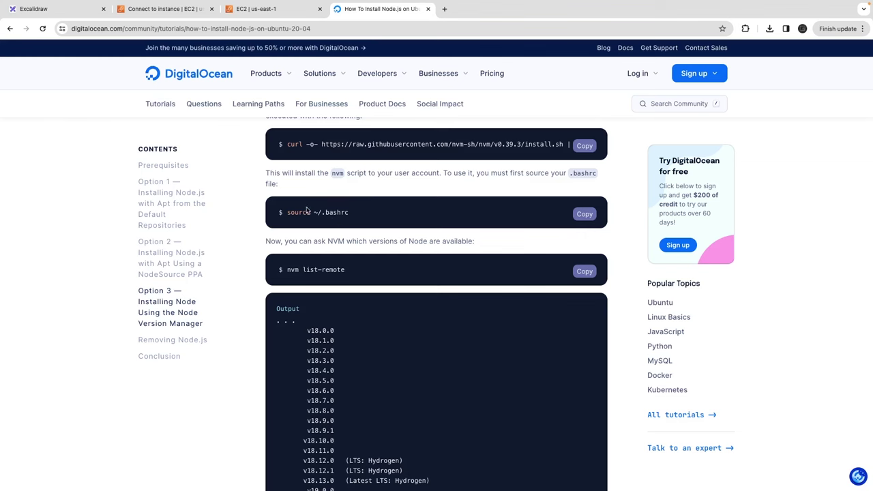
drag(287, 213, 361, 220)
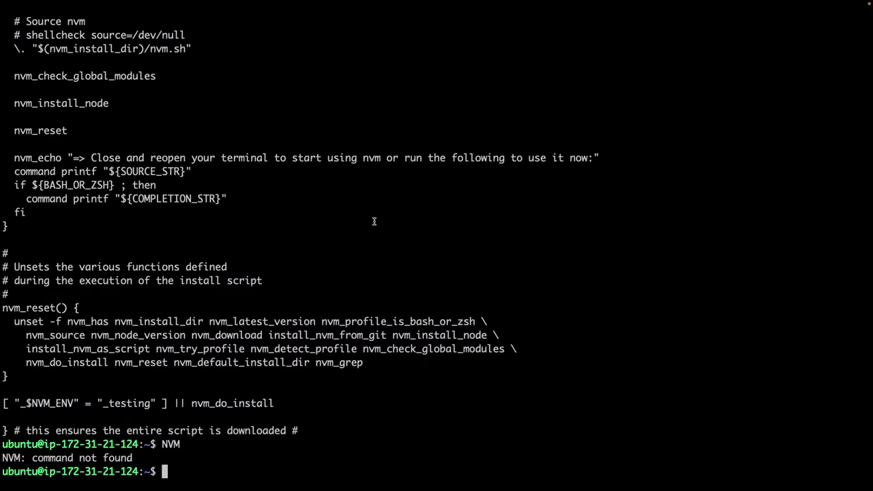
key(super+v)
key(Return)
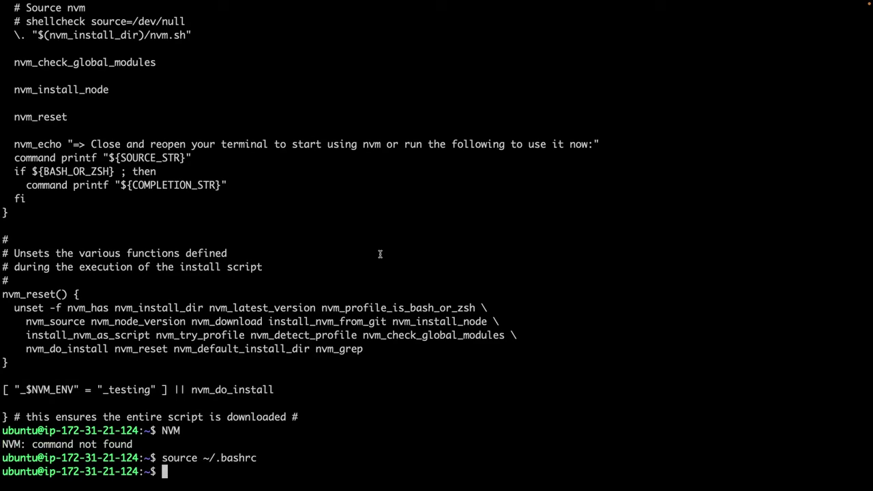
text(nvm)
key(Return)
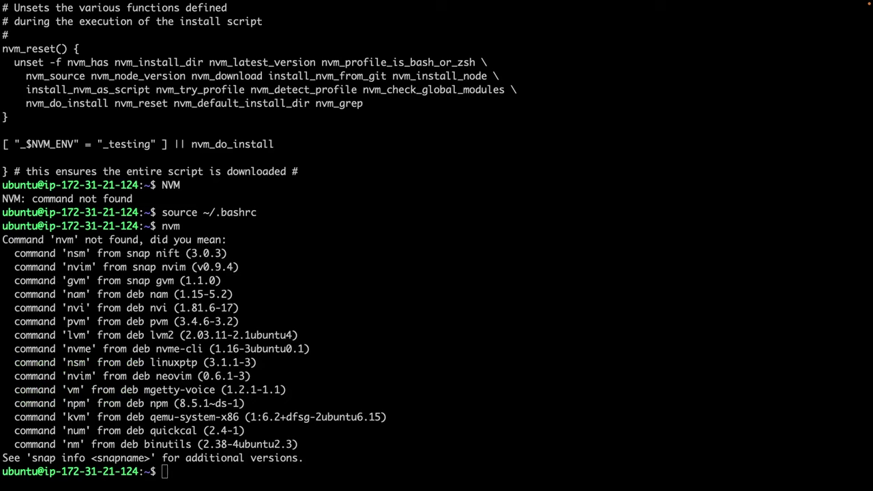
key(super+v)
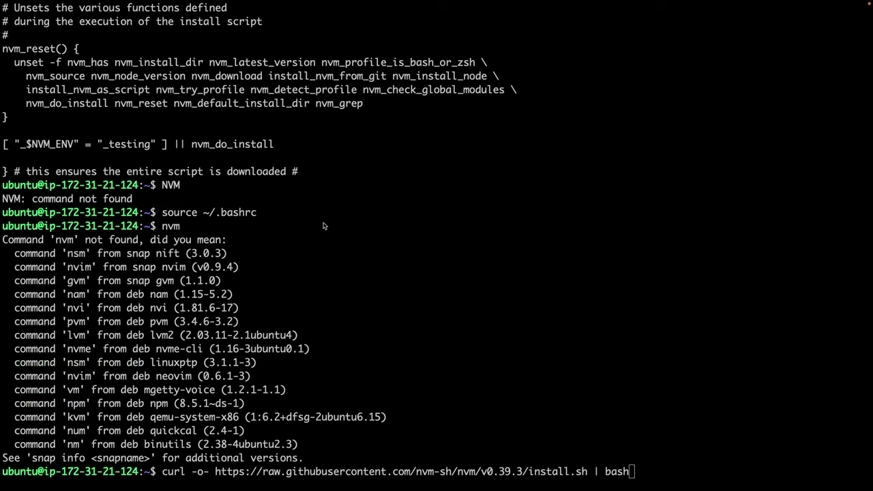
click(575, 334)
key(Return)
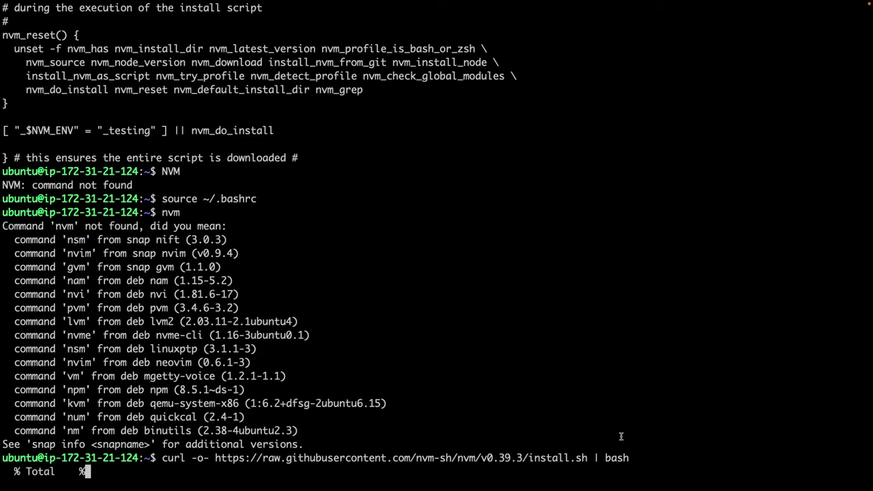
drag(594, 457, 631, 459)
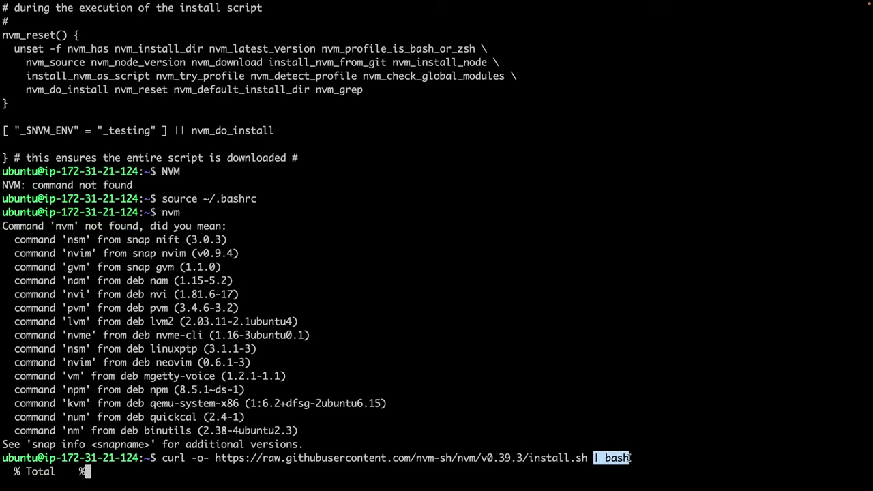
click(497, 335)
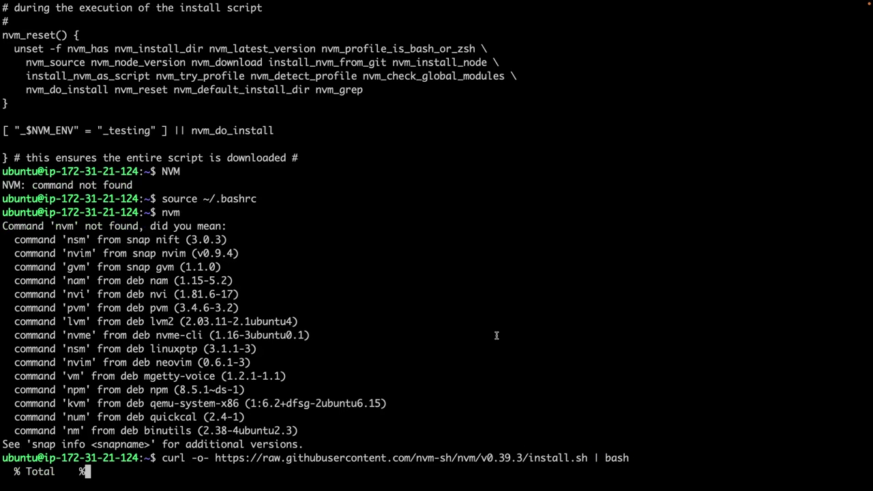
key(Return)
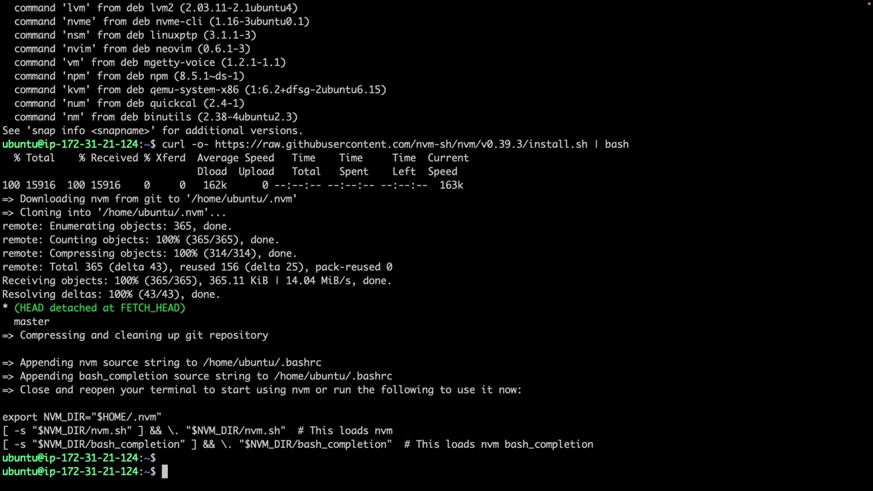
Run nvm to check whether the command is available after the installation
key(Return)
text(nvm)
key(Return)
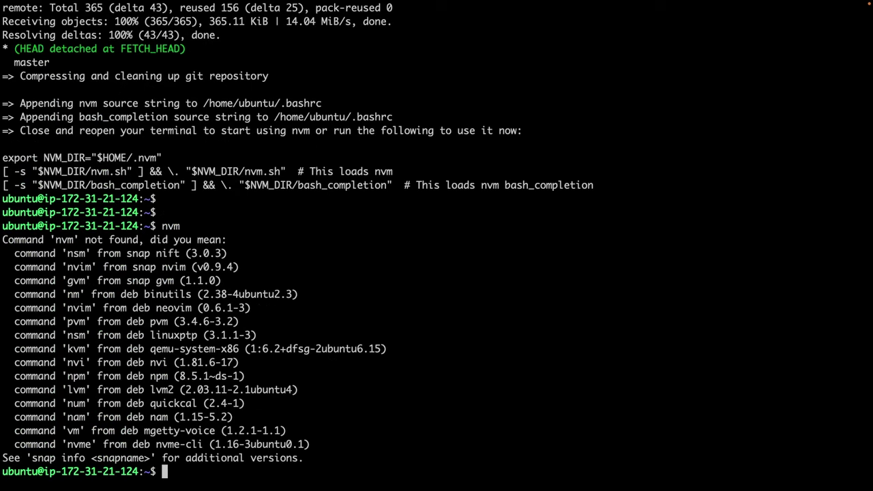
Reload the shell configuration with source ~/.bashrc copied from the earlier output, and run nvm to verify it
scroll(220, 158, up, 8)
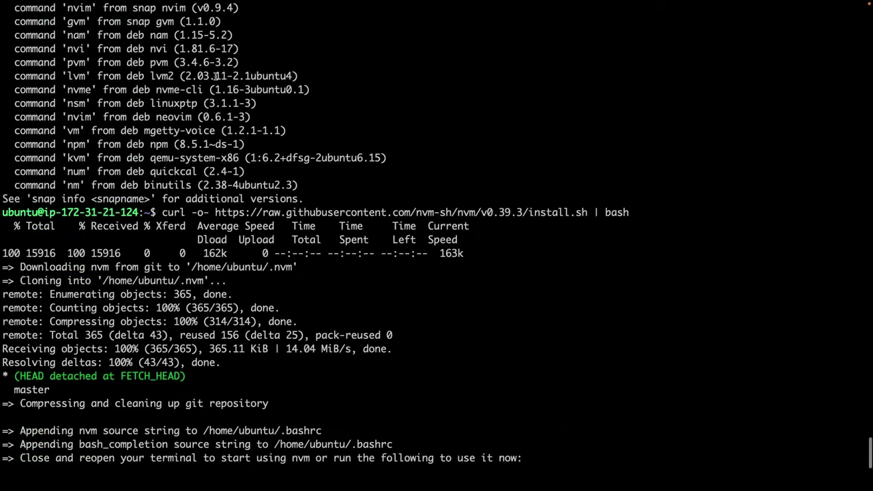
scroll(223, 177, up, 8)
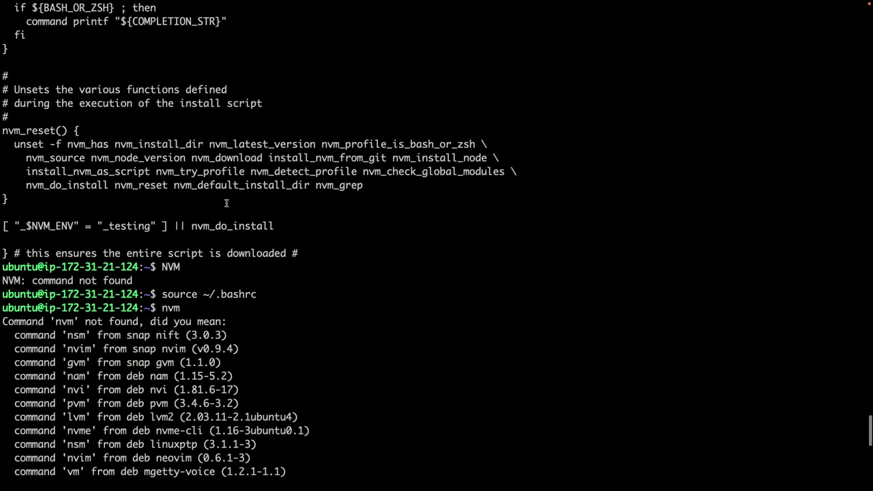
triple_click(162, 294)
text(source ~/.bashrc)
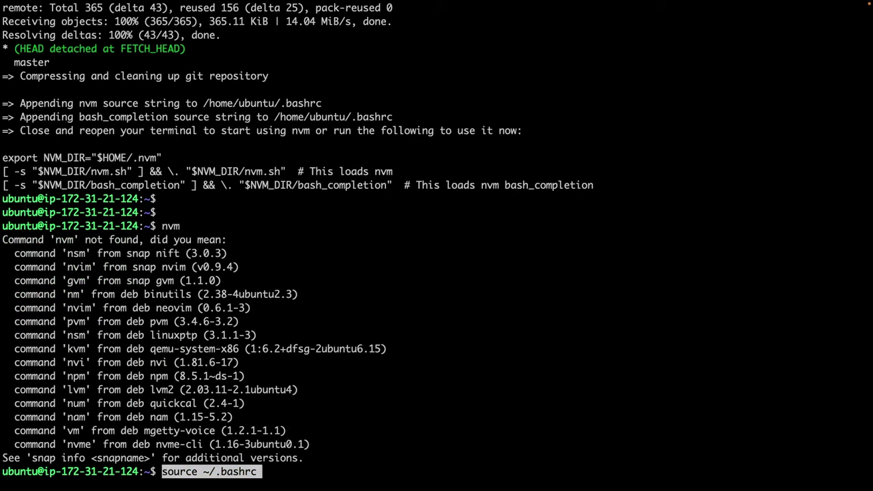
key(Return)
text(nvm)
key(Return)
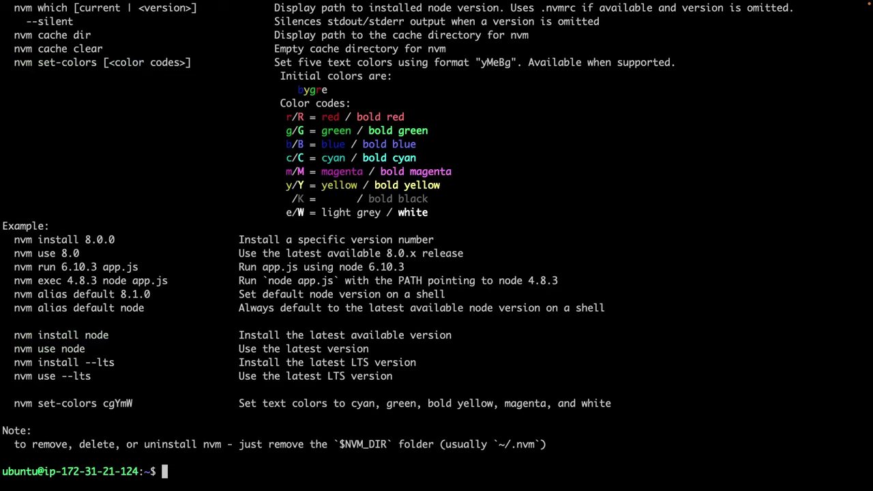
Install Node.js version 16.0.0 on the server by running nvm install v16.0.0
key(Return)
key(Return)
key(Return)
text(nvm )
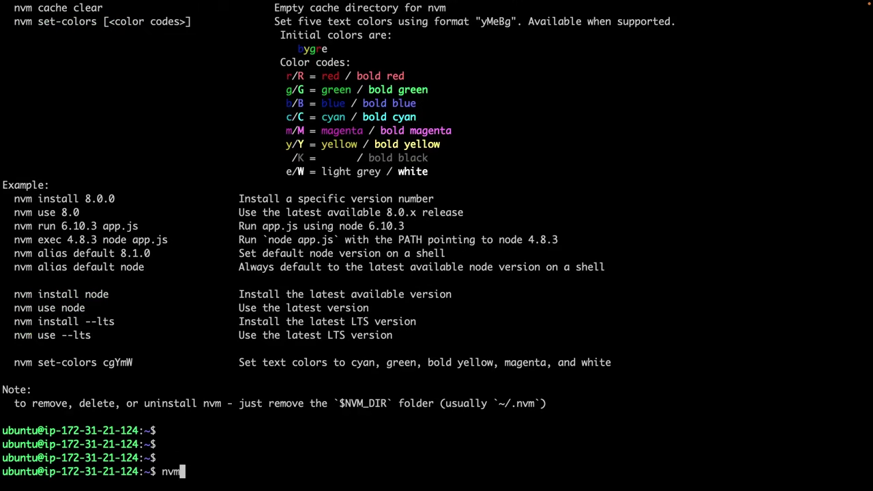
text(install v)
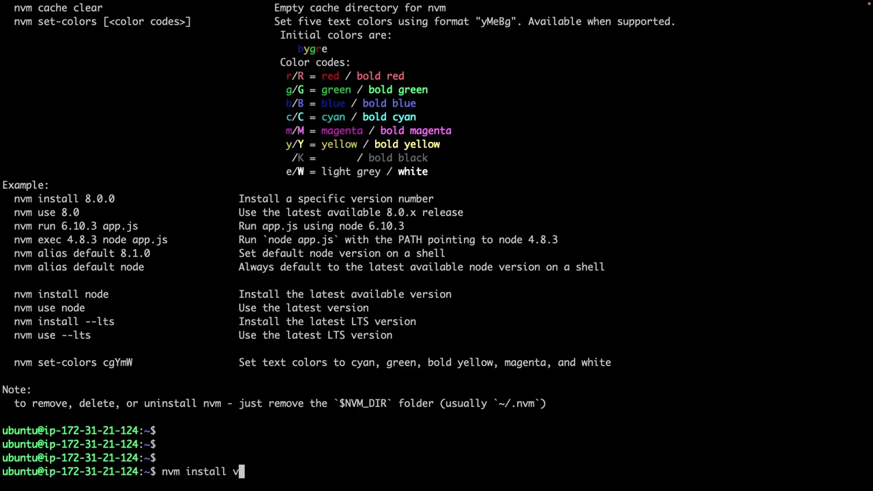
text(16.0.0)
key(Return)
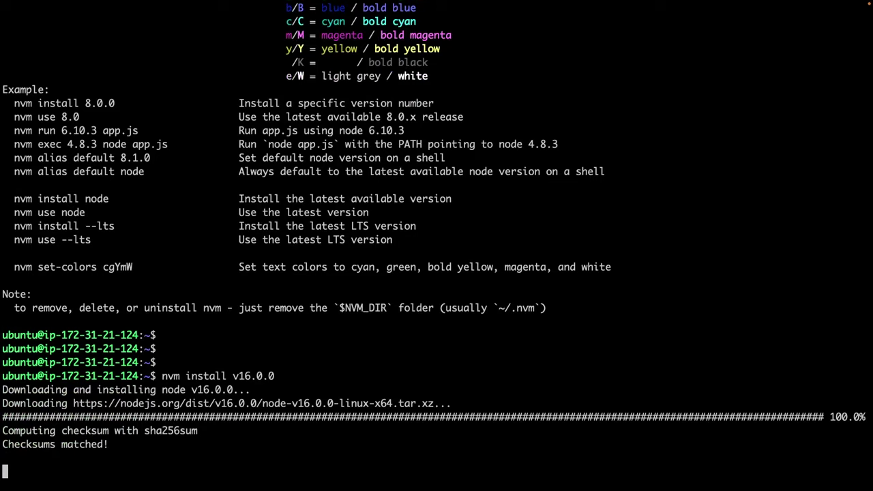
Activate the installed Node.js version on the server with nvm use v16.0.0
key(Return)
key(Return)
key(Return)
key(Return)
key(Return)
text(nvm u)
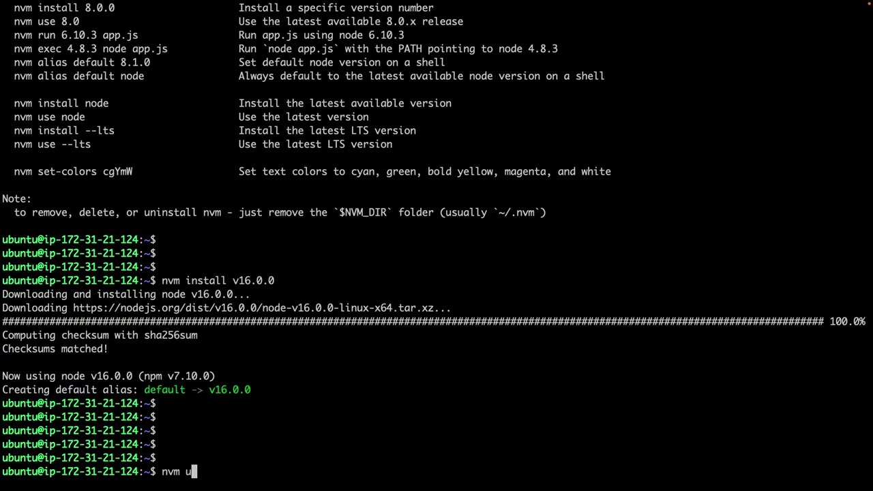
text(se v16.0.0)
key(Return)
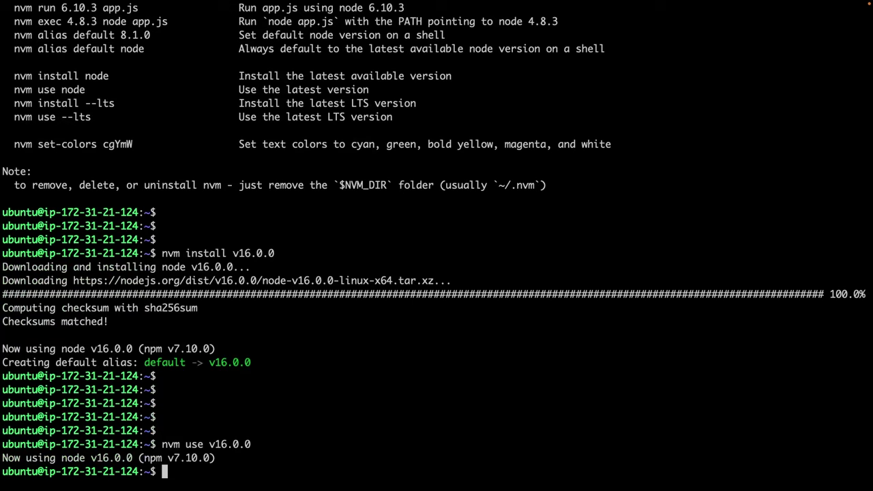
Check the Node.js installation by running node -v, and run npm to check that it is available
key(Return)
key(Return)
text(node -v)
key(Return)
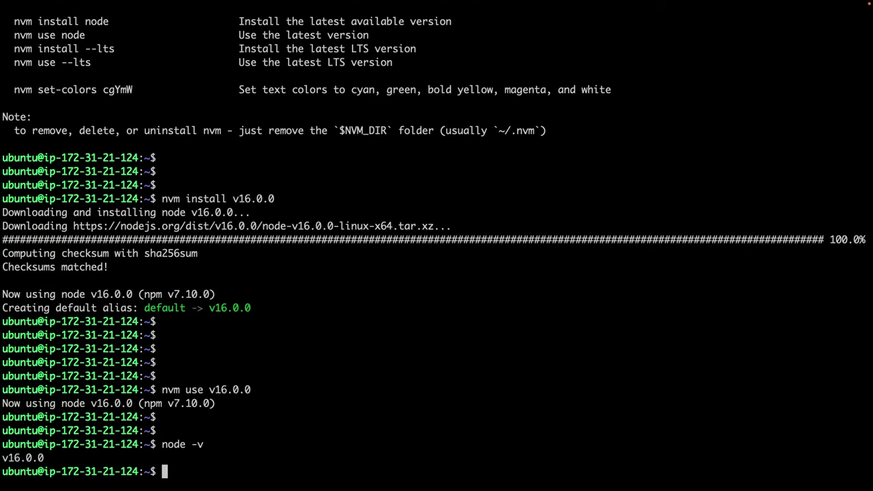
key(Return)
key(Return)
key(Return)
text(npm)
key(Return)
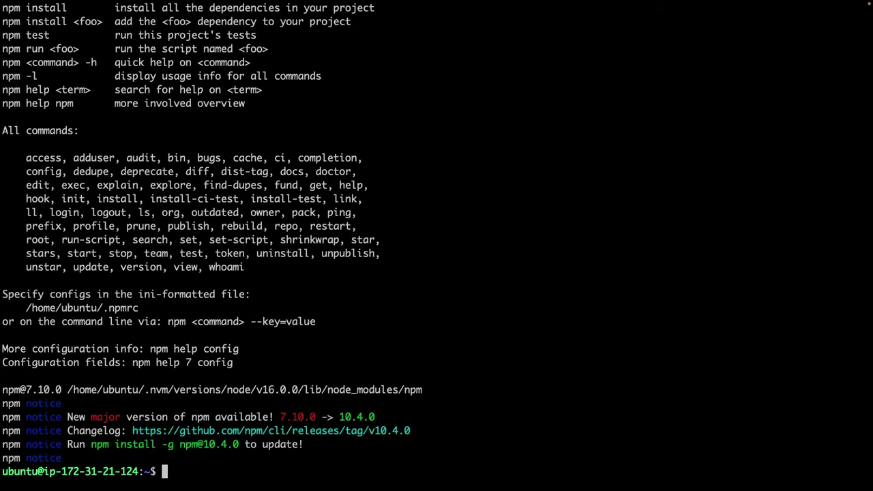
Clear the server terminal's output with the clear command
key(Return)
key(Return)
key(Return)
text(clear)
key(Return)
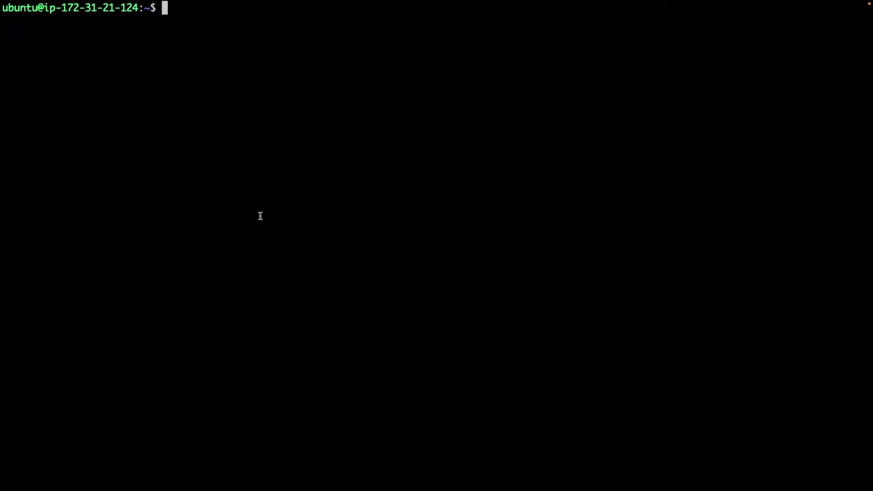
Try to clear the terminal again with CLEAR in capital letters
key(Return)
key(Return)
text(CLEAR)
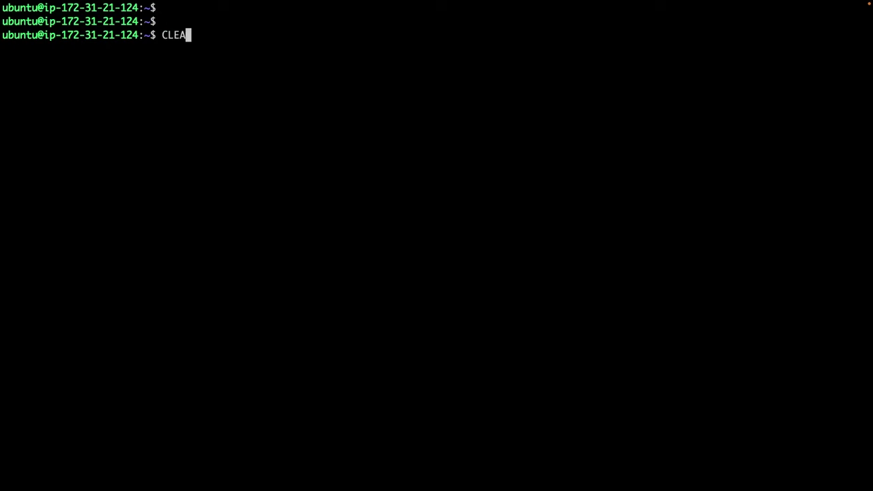
key(Return)
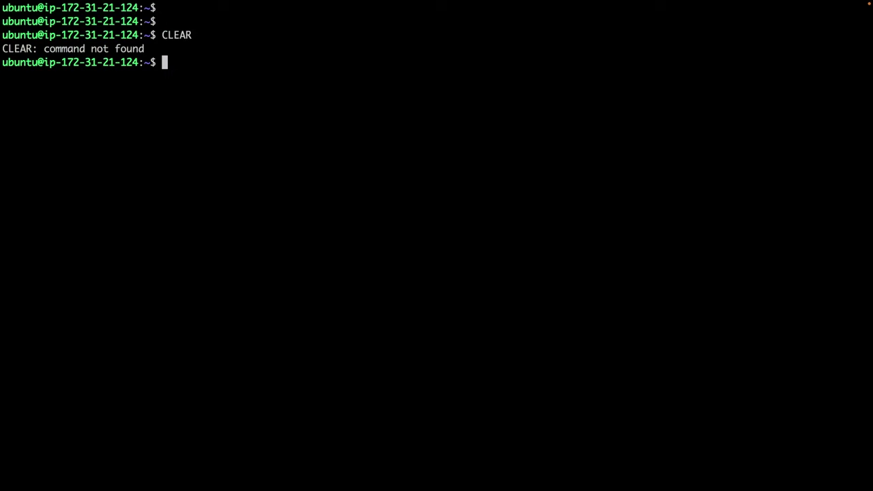
key(Return)
key(Return)
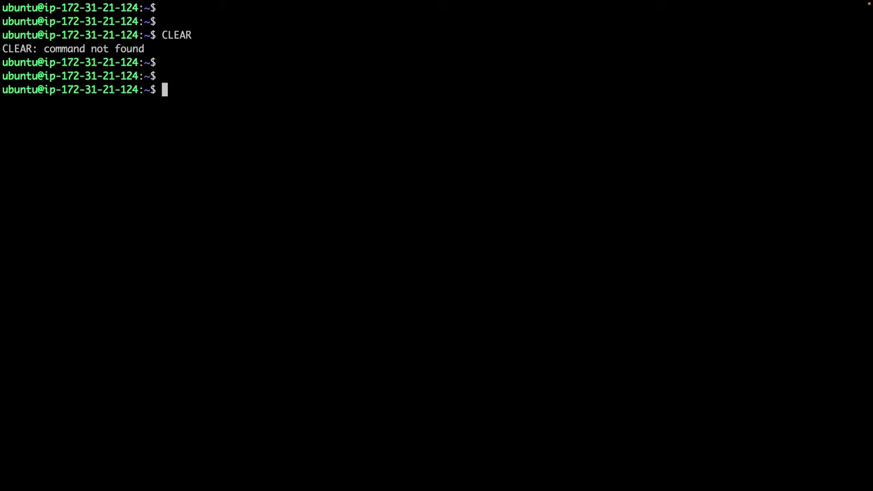
Switch to the Excalidraw diagram in the browser and examine the SCP and deploy arrows between GitLab CI and the EC2 instance
key(ctrl+Left)
key(ctrl+Right)
key(ctrl+Right)
key(ctrl+Right)
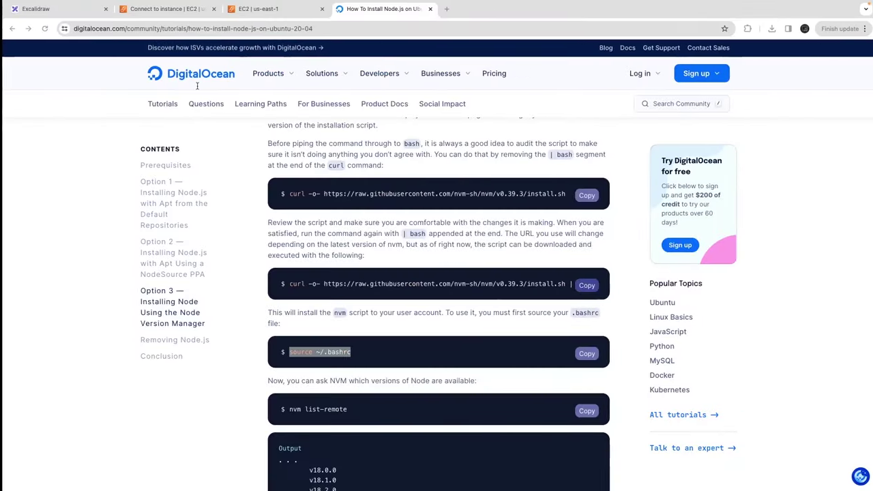
click(76, 14)
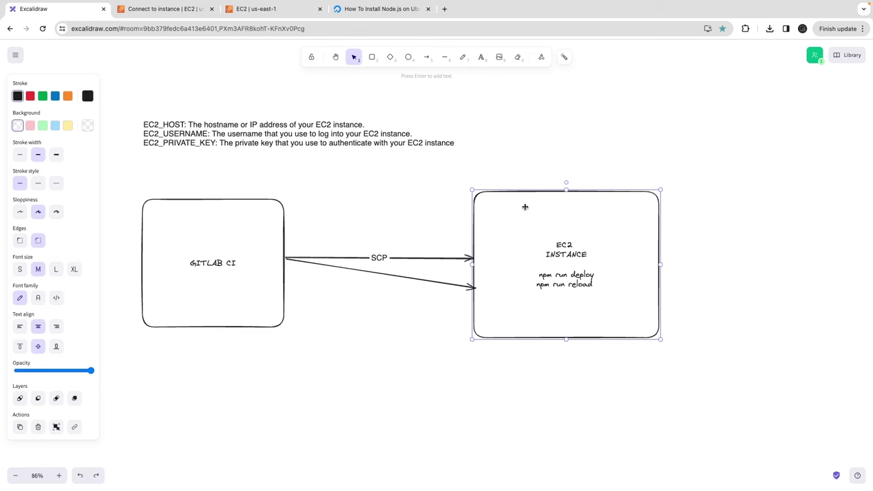
click(333, 253)
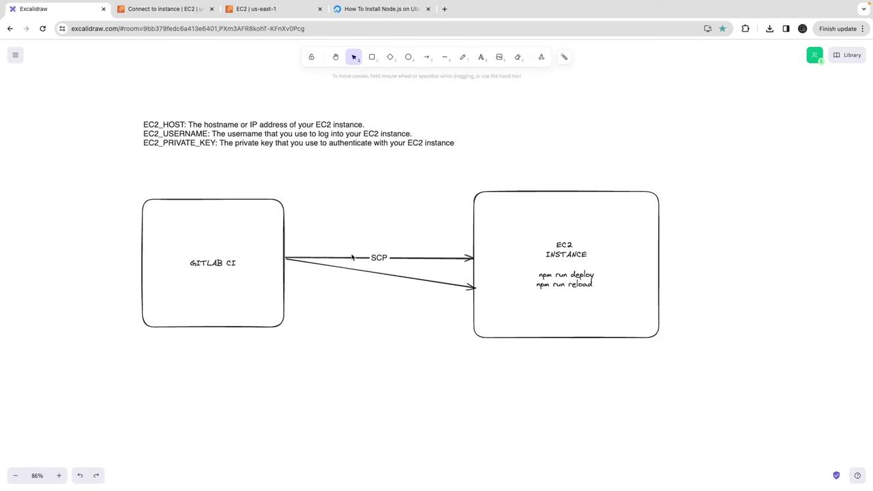
click(355, 260)
click(383, 275)
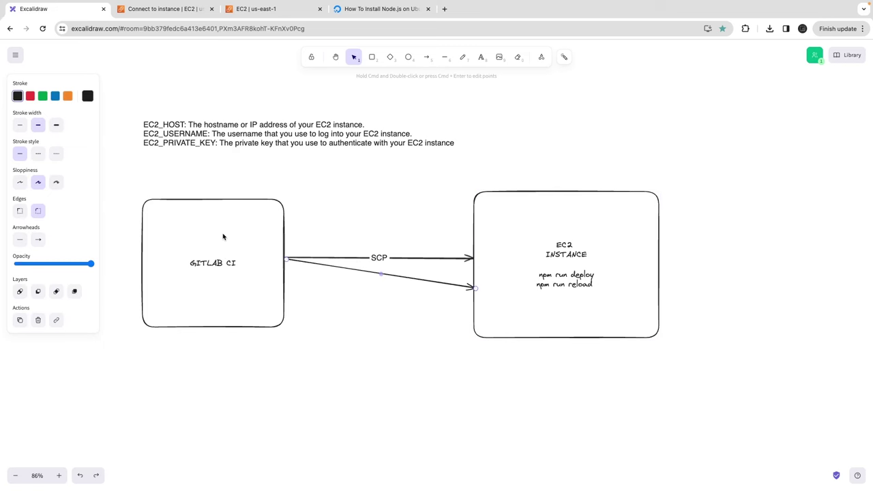
click(226, 204)
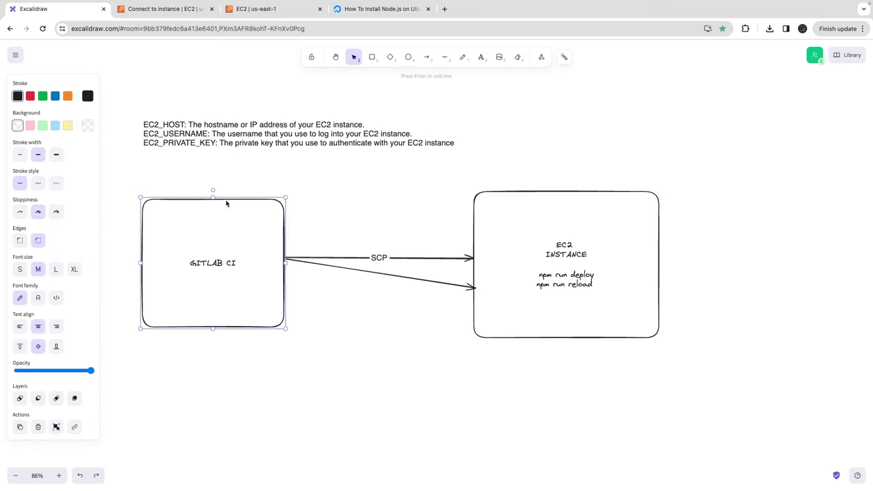
Load gitlab.com in a new browser tab and open the gitlab ci demo app project
click(441, 12)
text(gitl)
key(Return)
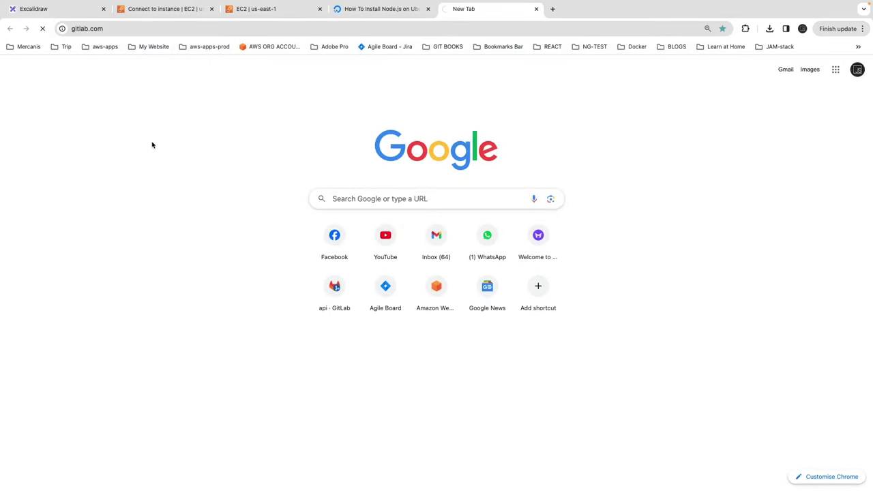
click(299, 252)
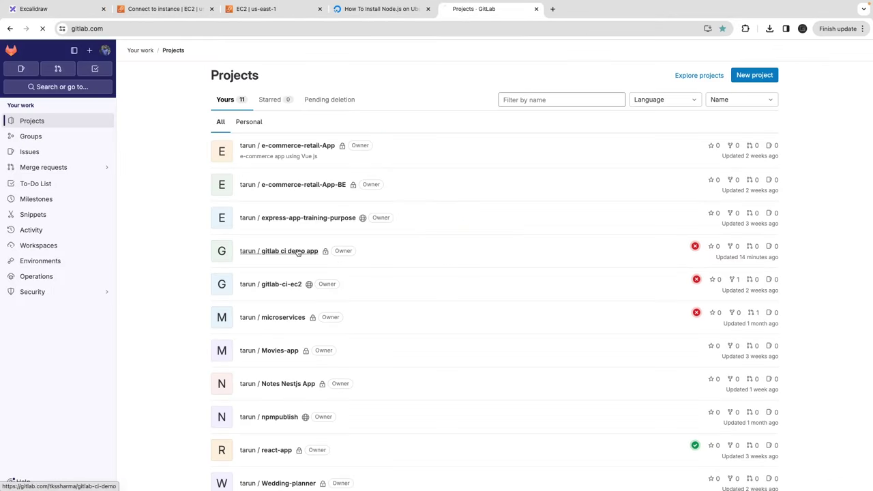
Open the project's CI/CD settings and expand the Variables section
mouse_move(85, 318)
mouse_move(78, 335)
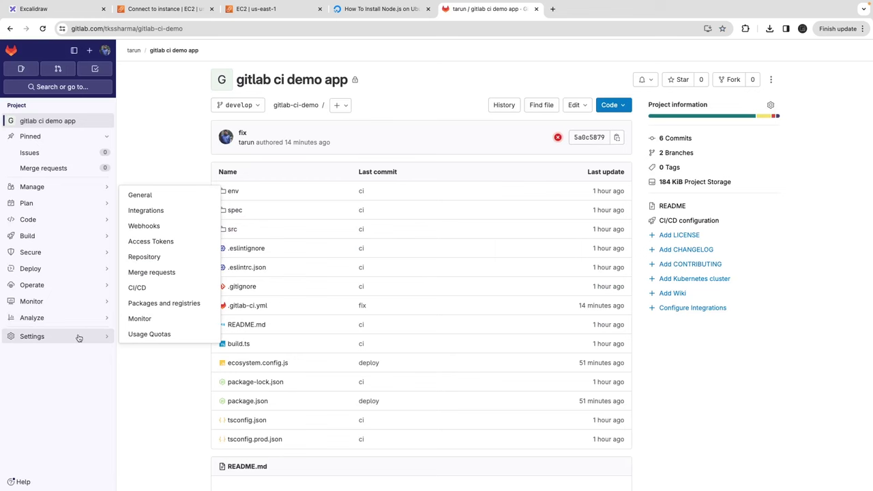
click(149, 288)
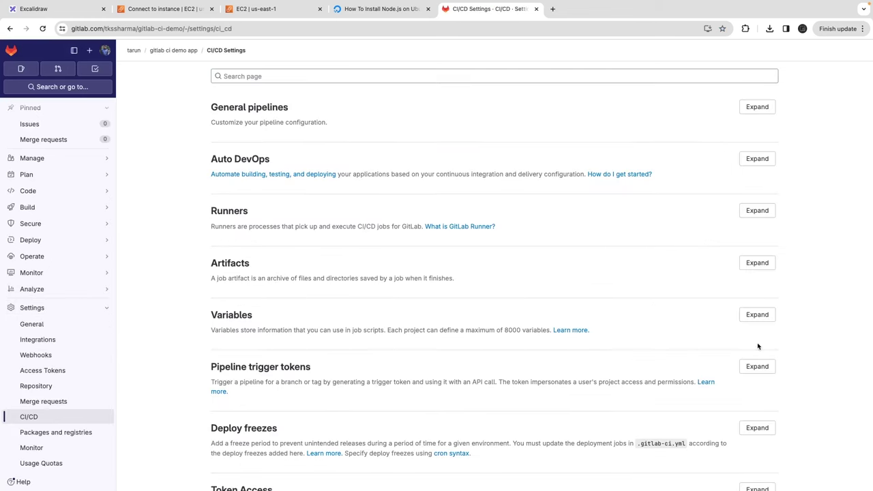
click(758, 315)
scroll(758, 326, down, 3)
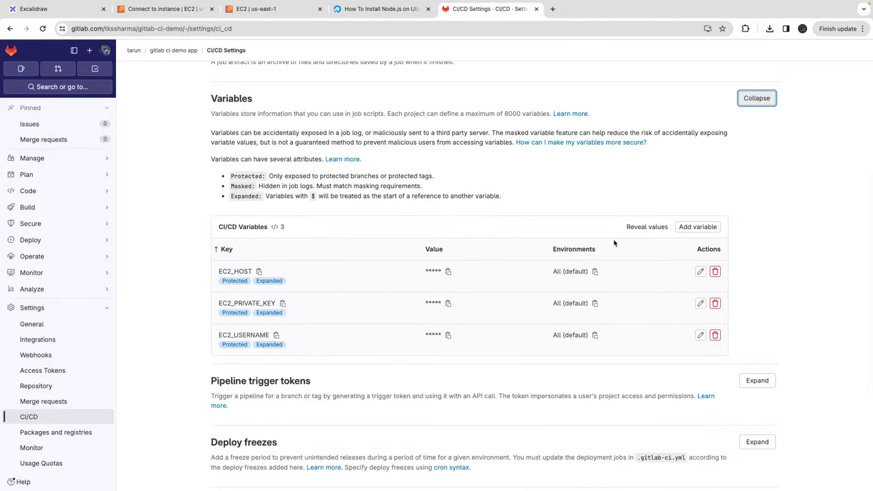
Review the definitions of the EC2_HOST, EC2_PRIVATE_KEY and EC2_USERNAME variables one after another, cancelling each edit
click(700, 271)
triple_click(741, 380)
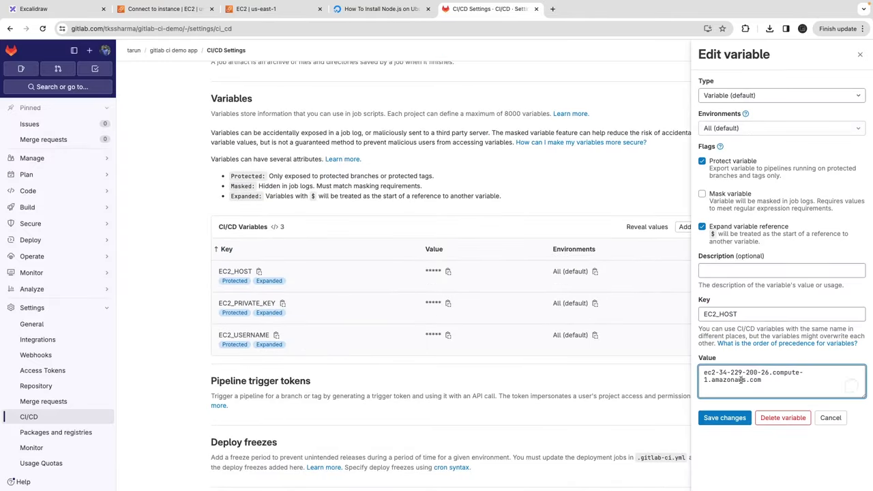
click(829, 418)
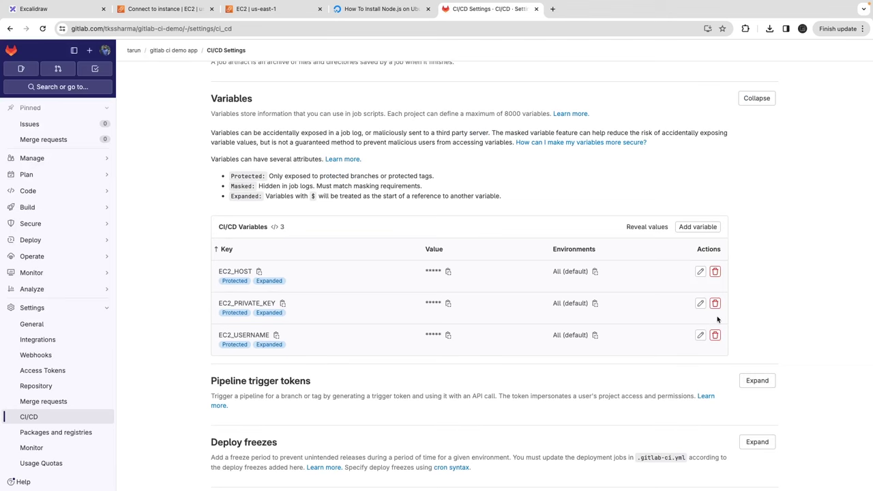
click(700, 304)
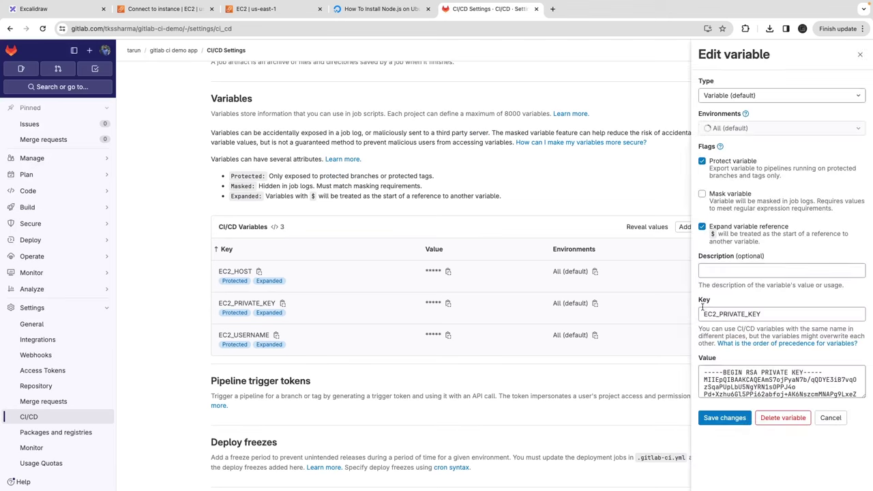
click(831, 418)
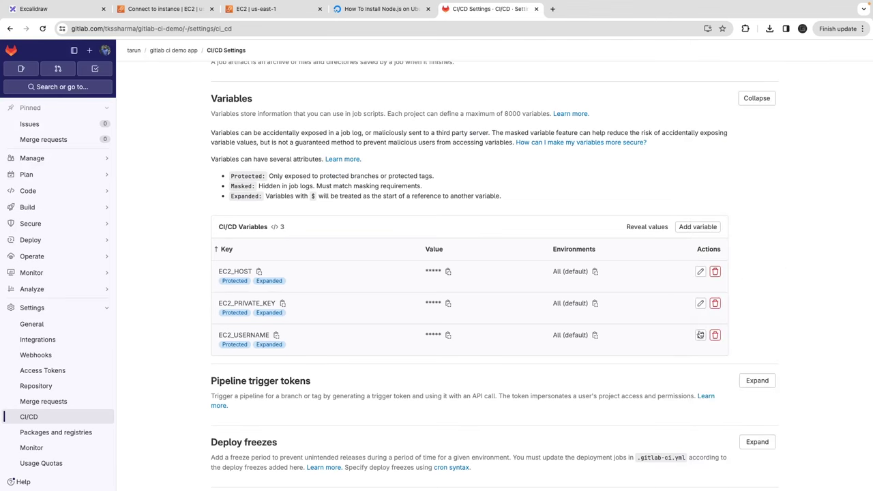
click(701, 335)
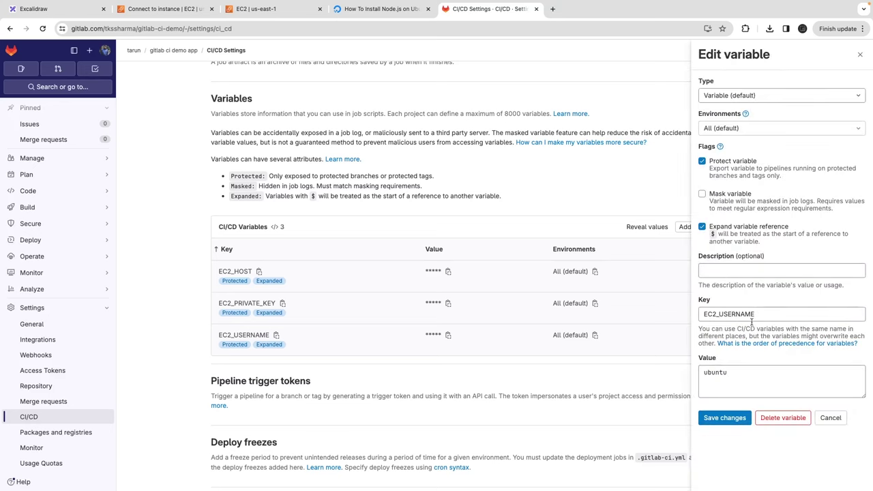
click(831, 418)
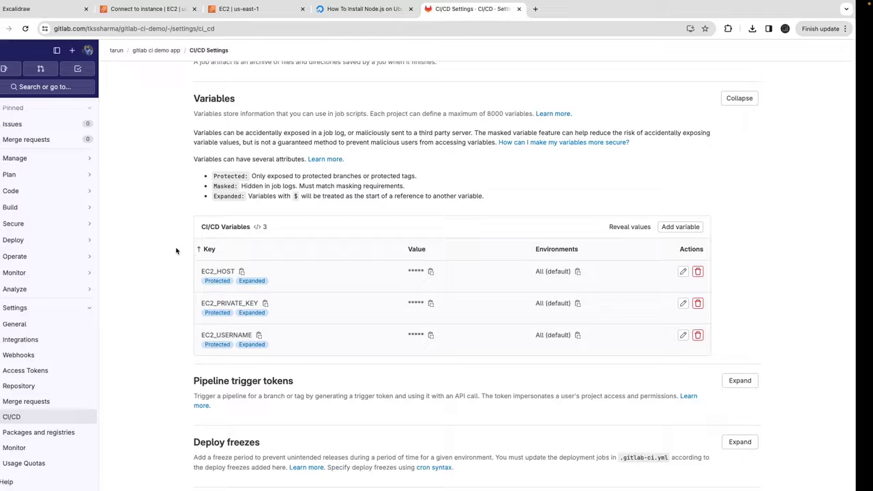
Switch to VS Code and examine the deploy-dev script in .gitlab-ci.yml, including its openssh-client installation command
key(ctrl+Left)
scroll(333, 184, down, 5)
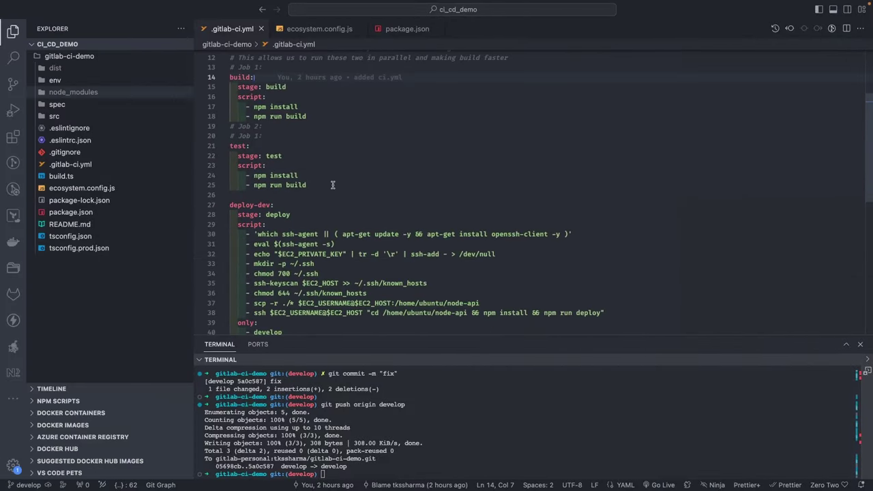
drag(285, 284, 213, 177)
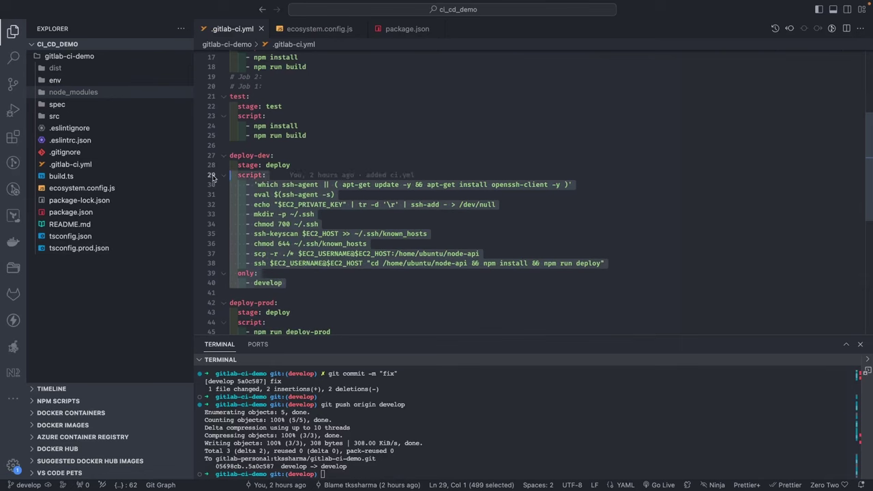
click(278, 155)
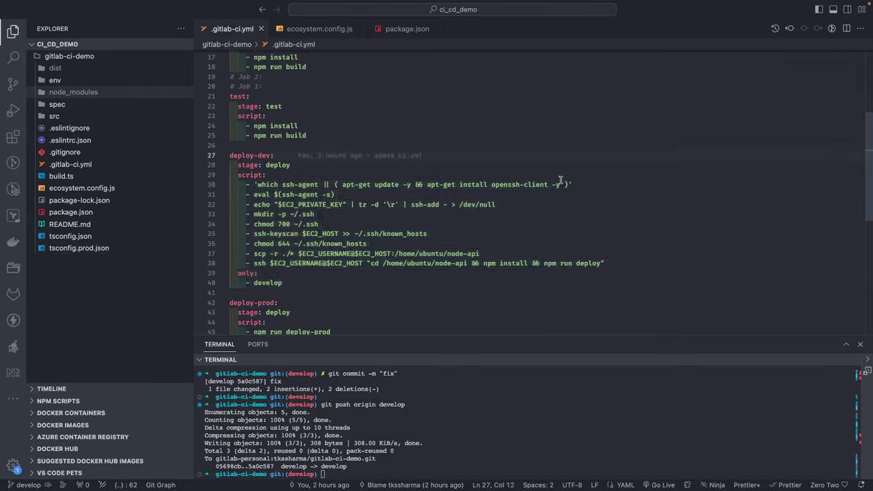
drag(564, 185, 337, 184)
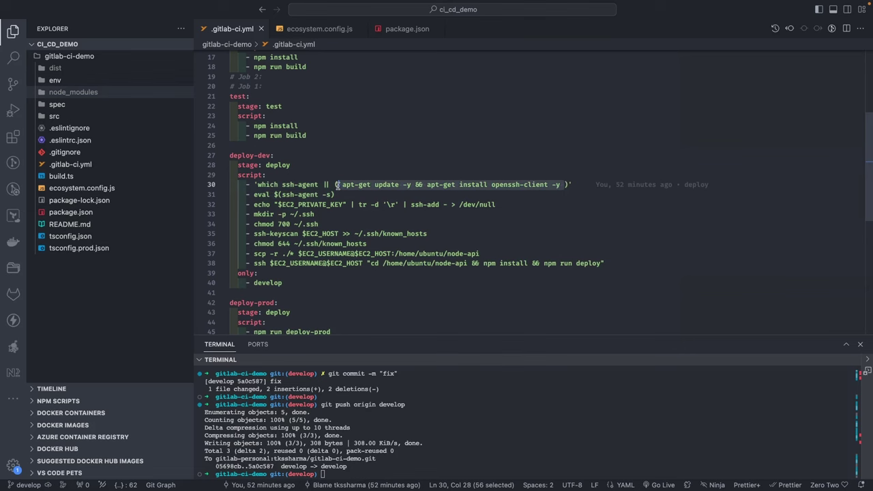
click(284, 175)
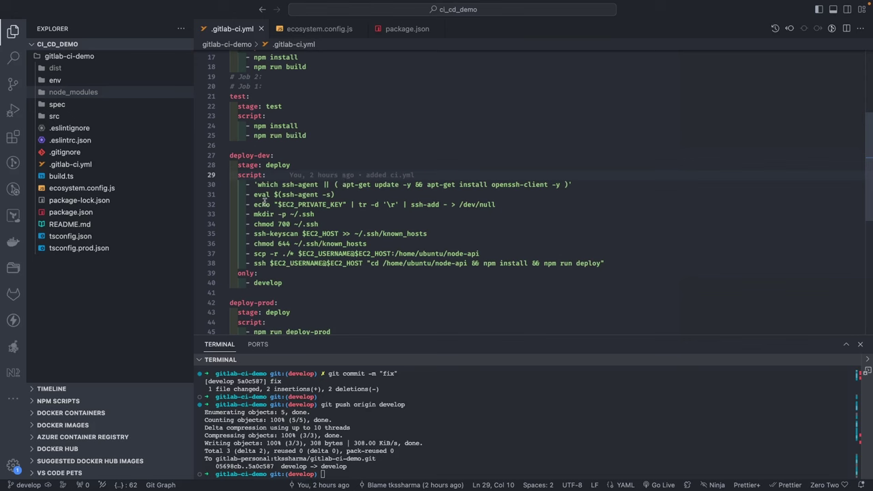
Examine how the deploy-dev script loads the EC2 private key, scans the host key and copies files with scp
drag(254, 205, 403, 204)
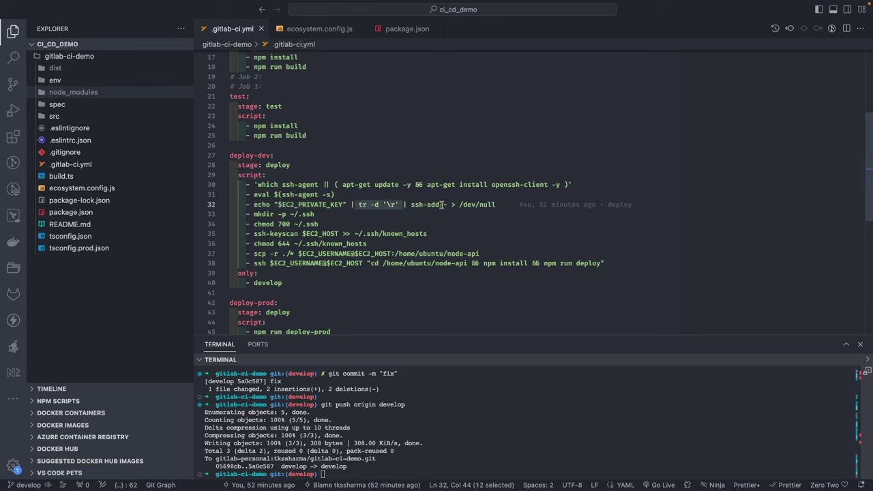
drag(442, 205, 412, 204)
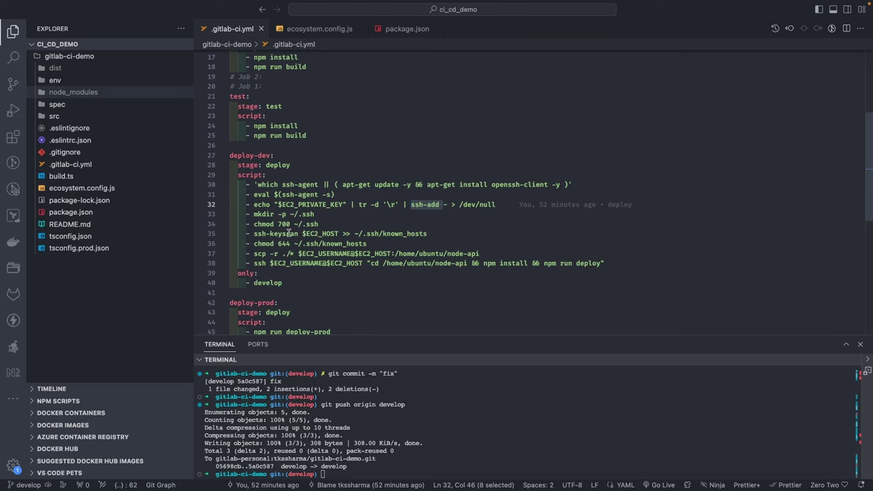
drag(254, 234, 344, 233)
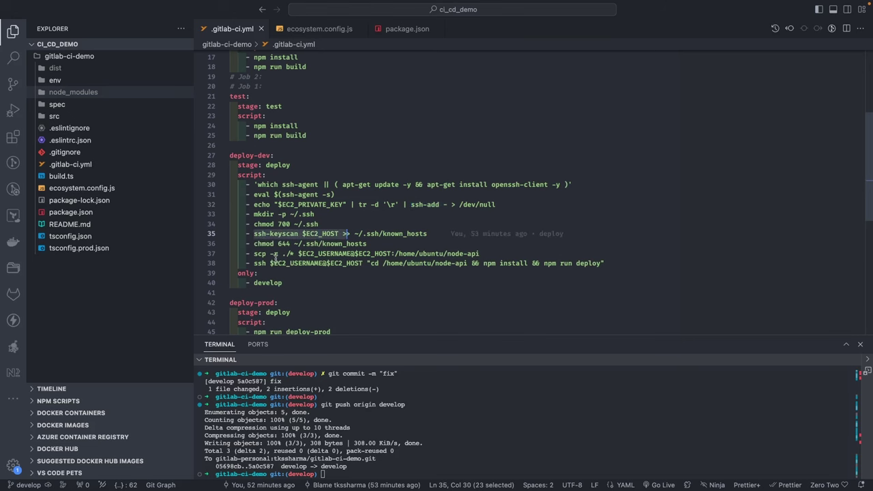
drag(253, 254, 355, 253)
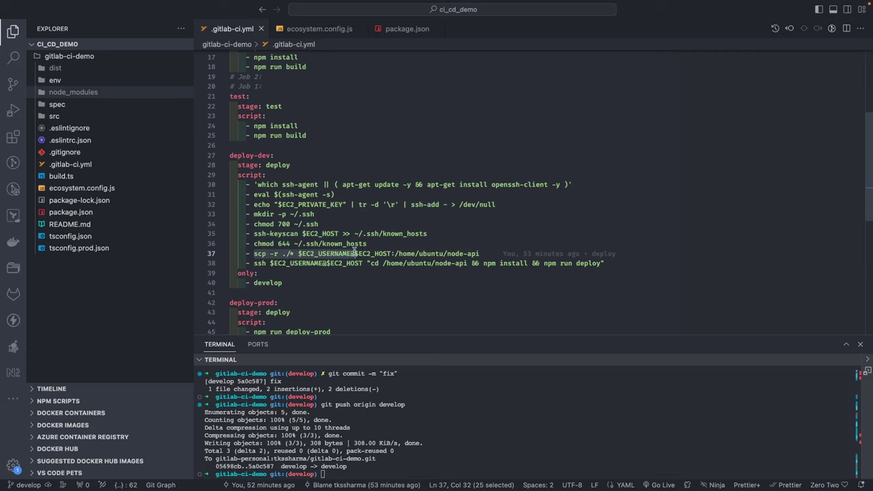
click(371, 262)
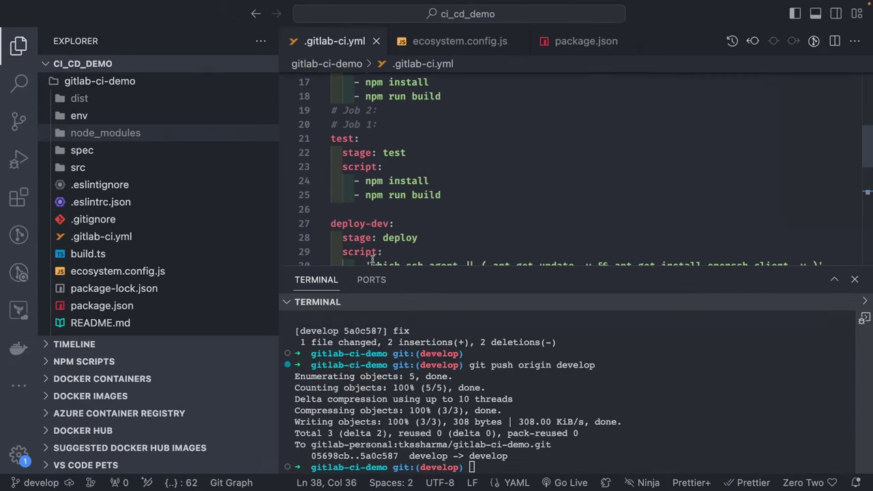
Narrow the file explorer and reread the deploy-dev lines from the ssh-agent check through the known_hosts permissions
scroll(372, 260, down, 5)
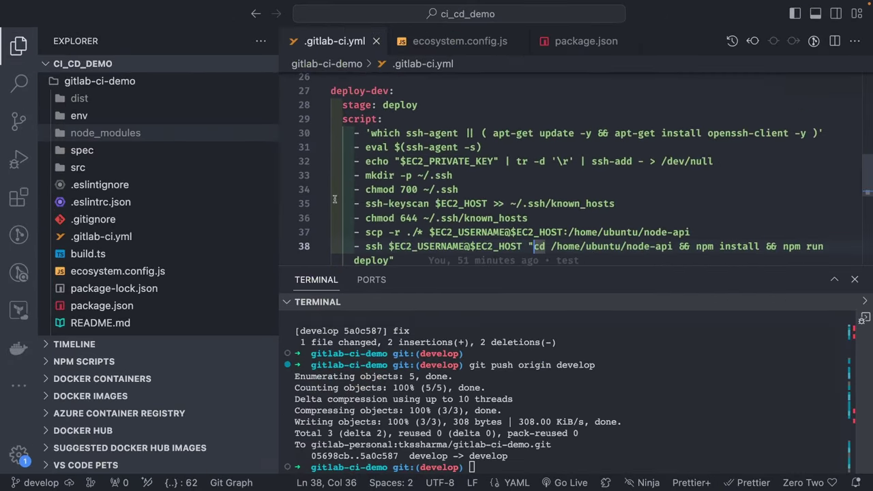
drag(280, 179, 171, 179)
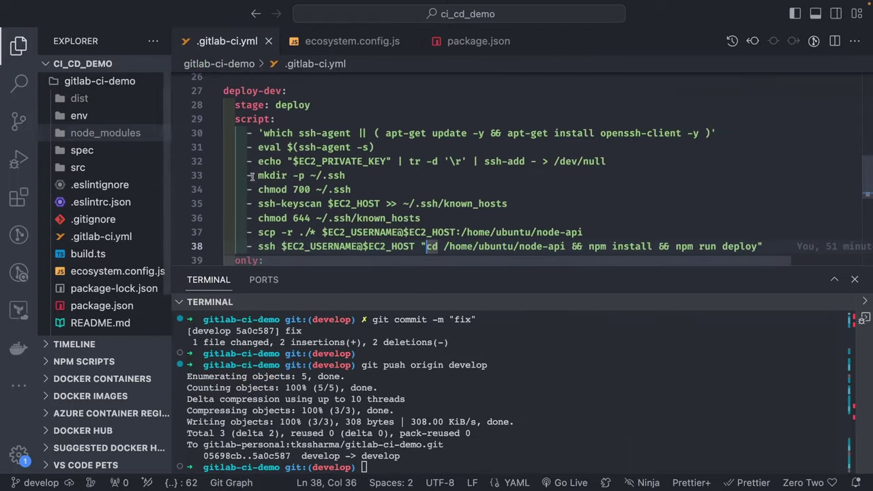
drag(260, 134, 387, 133)
drag(258, 147, 350, 148)
drag(259, 162, 482, 162)
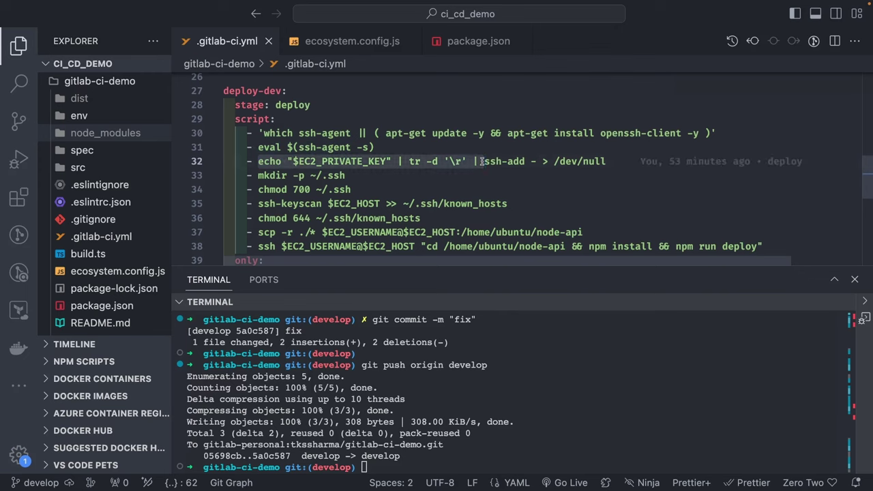
drag(481, 161, 484, 162)
drag(259, 189, 355, 190)
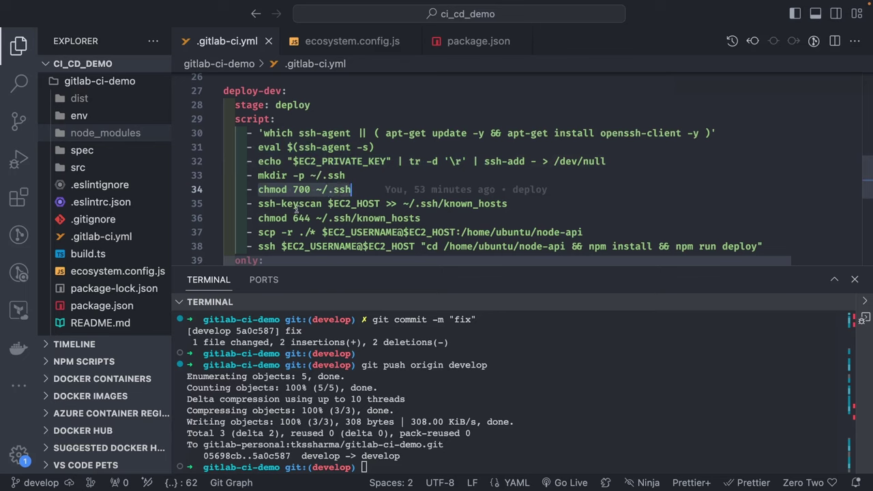
scroll(275, 221, down, 1)
drag(259, 196, 421, 195)
Examine the scp command's recursive flag, source path and EC2 destination in the deploy-dev job
drag(258, 209, 295, 209)
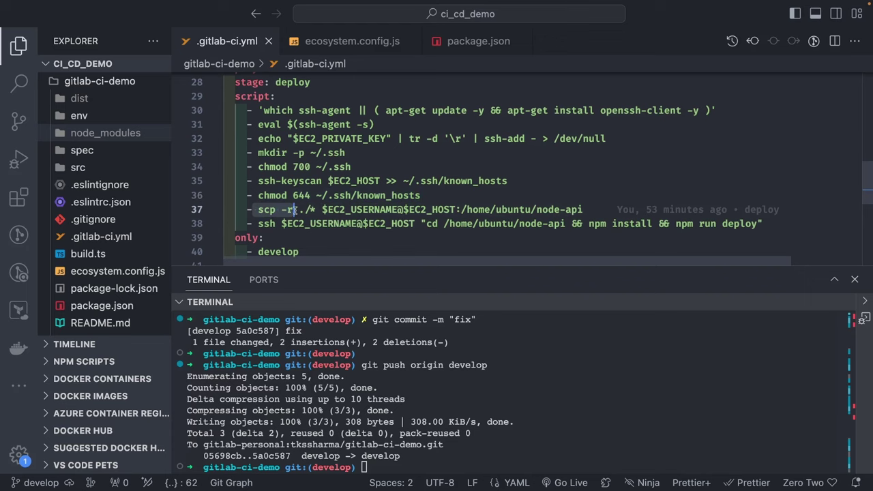
click(282, 210)
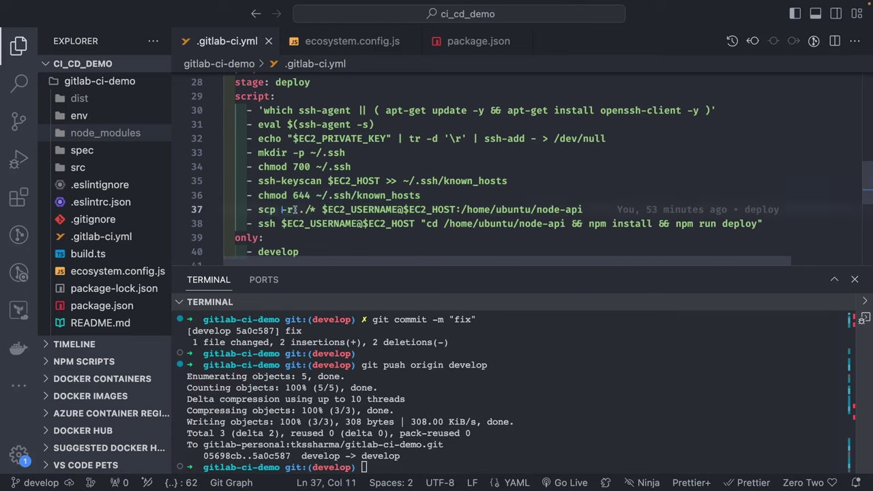
click(302, 210)
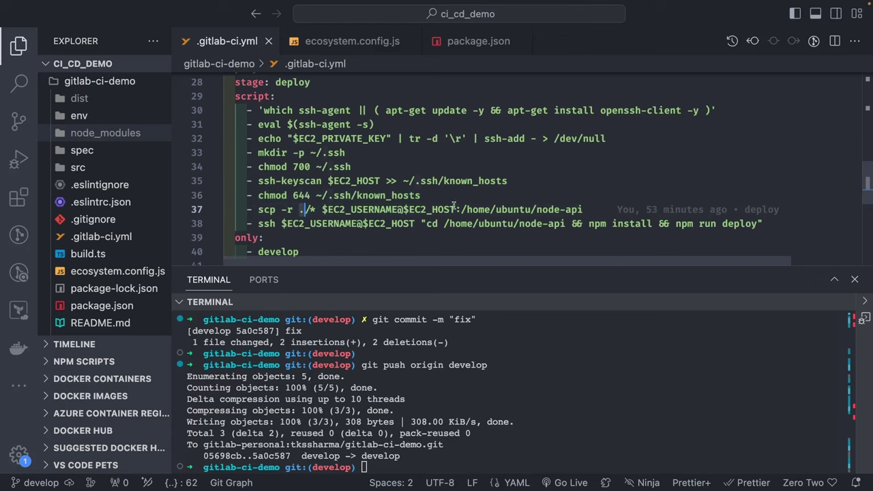
mouse_move(323, 211)
mouse_down()
mouse_move(582, 210)
mouse_move(323, 210)
mouse_up()
click(577, 195)
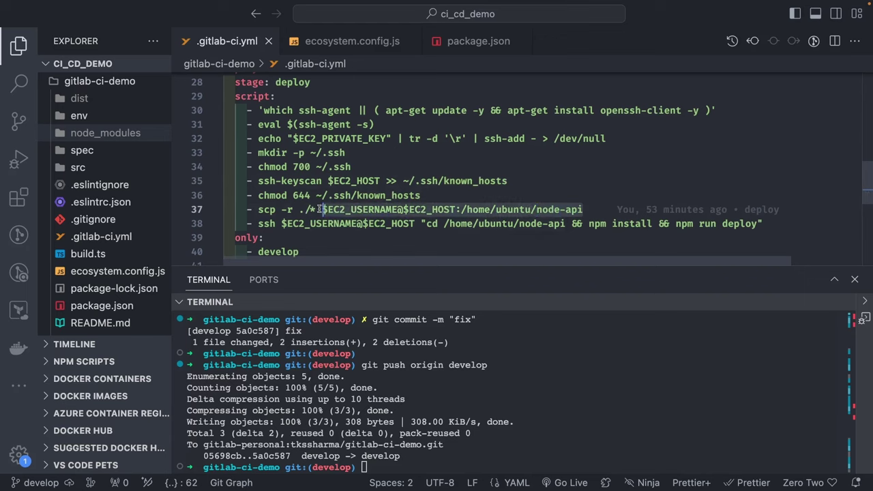
double_click(379, 210)
Examine the deploy-dev ssh command that connects to the EC2 host and runs npm install and npm run deploy
click(275, 223)
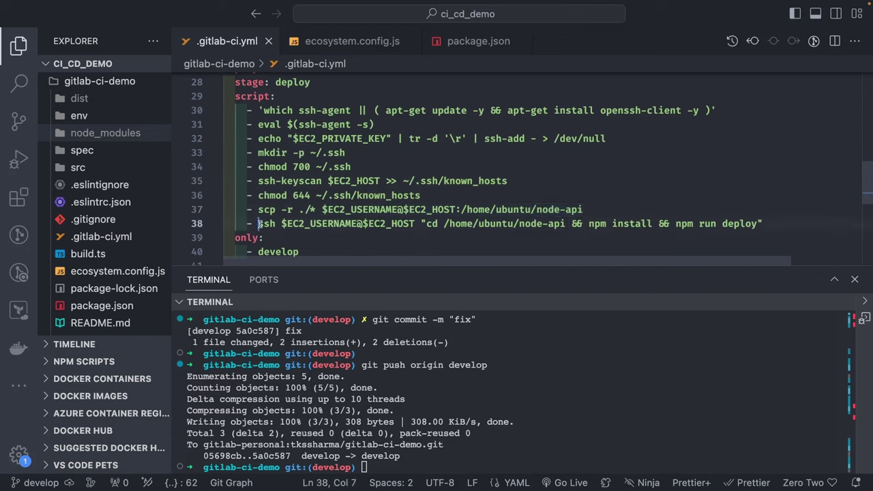
click(346, 223)
drag(415, 223, 258, 224)
double_click(597, 224)
double_click(633, 224)
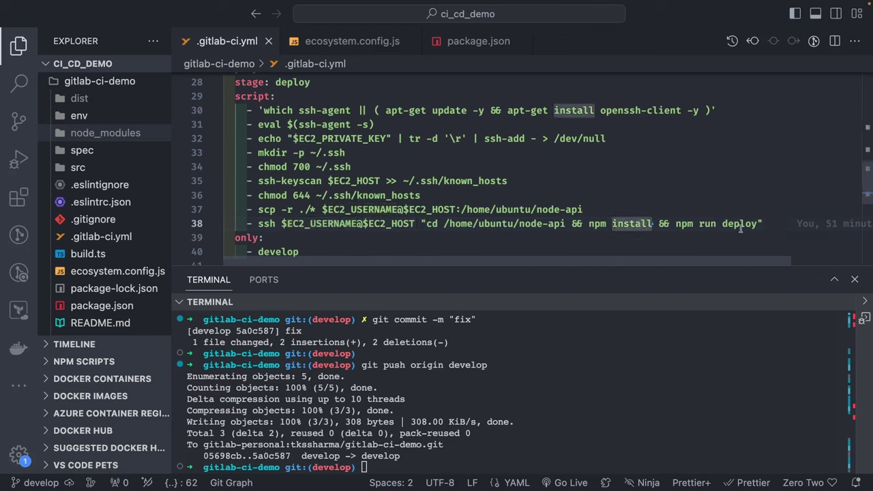
View package.json and ecosystem.config.js, and check the PM2 script path against the contents of the dist folder
scroll(109, 208, down, 2)
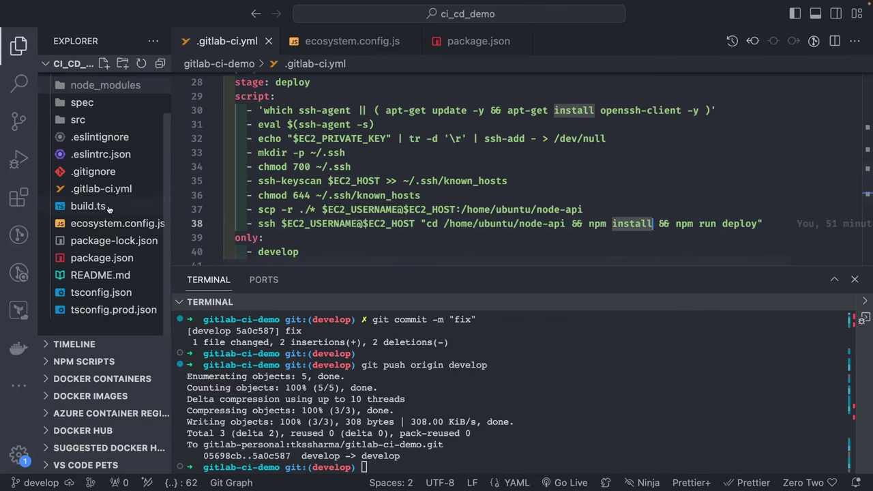
click(103, 258)
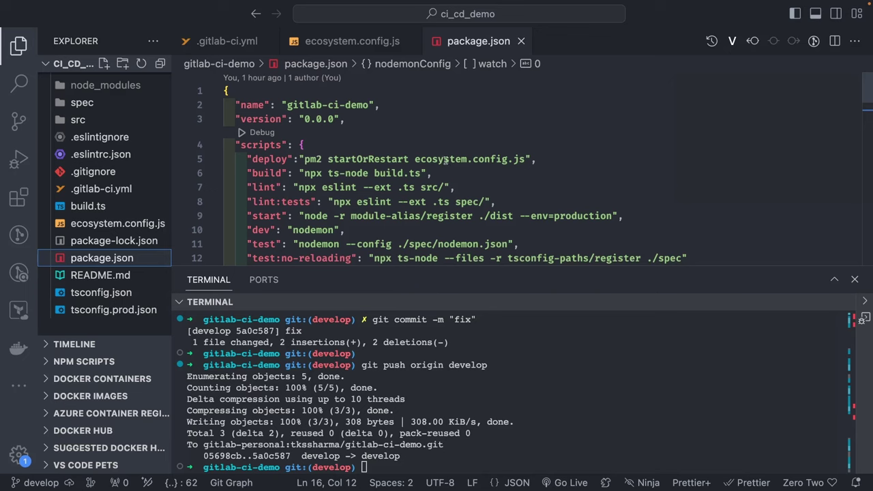
click(123, 224)
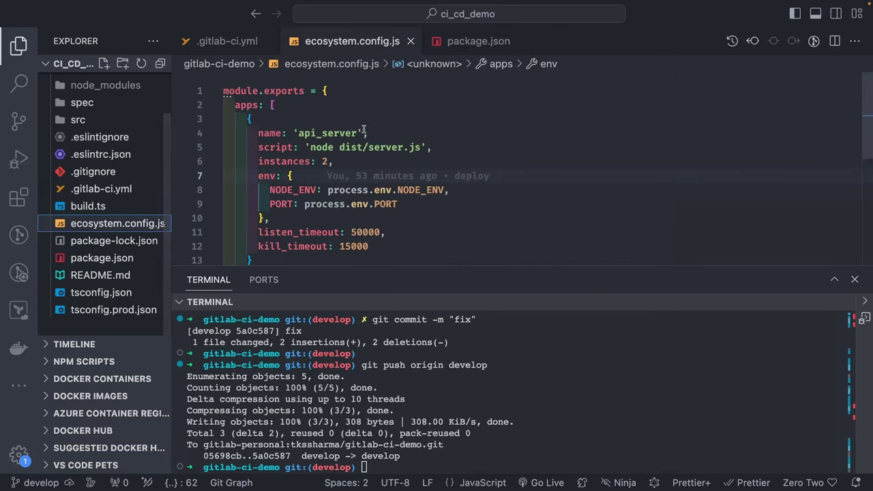
double_click(326, 147)
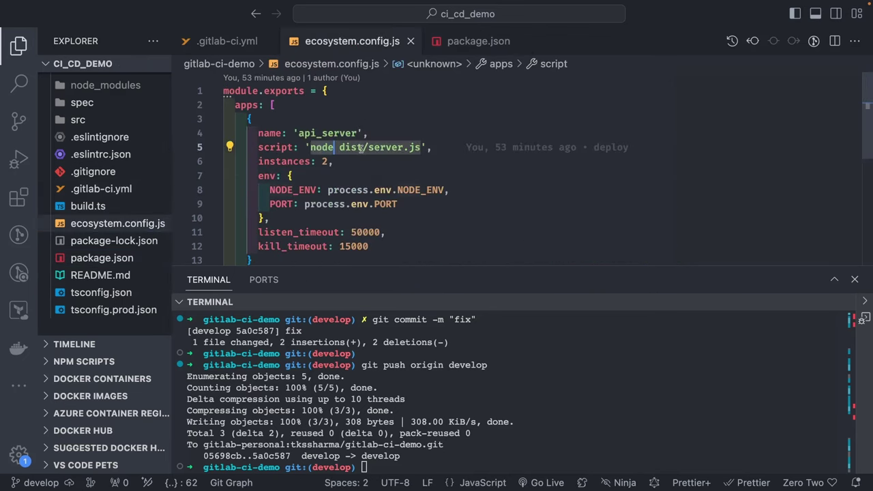
scroll(95, 157, up, 2)
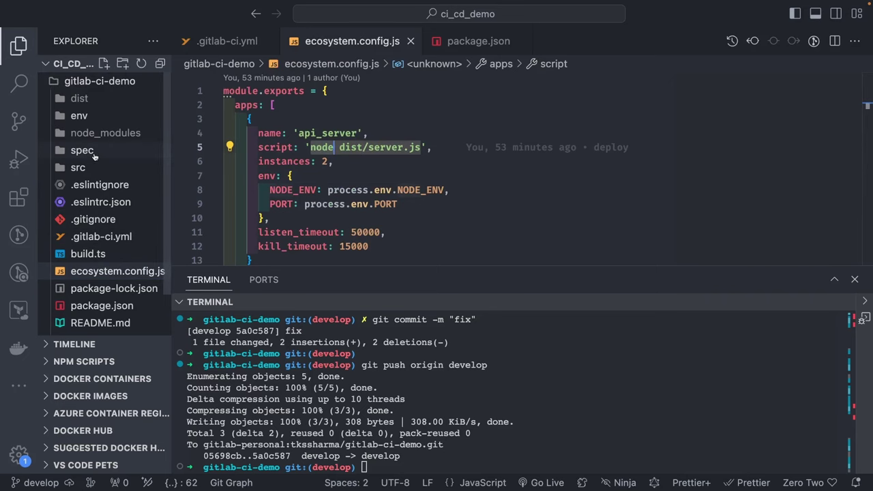
click(79, 99)
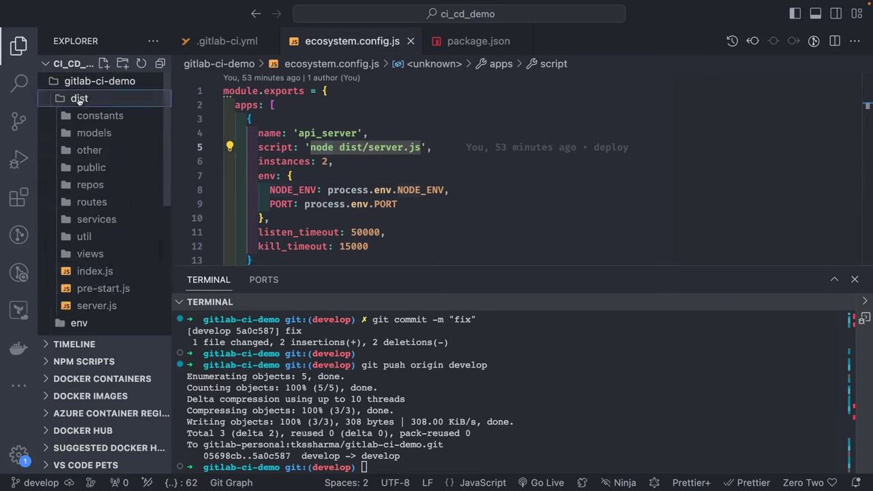
click(79, 99)
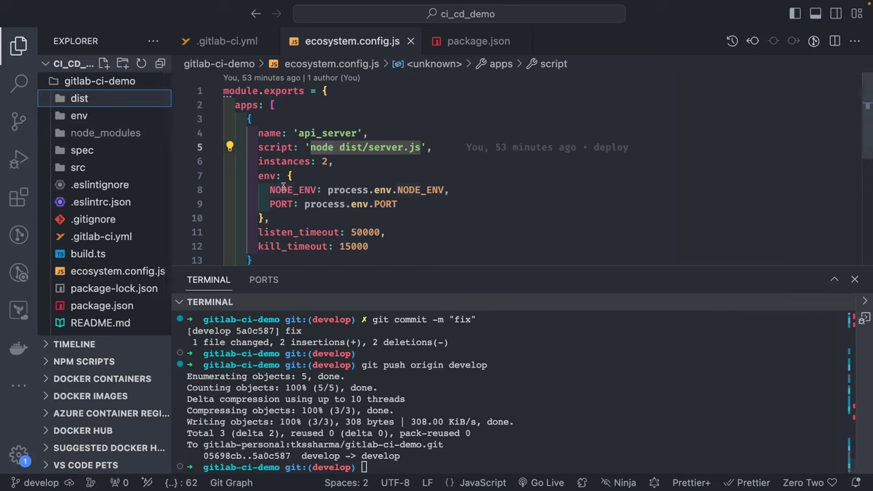
click(412, 202)
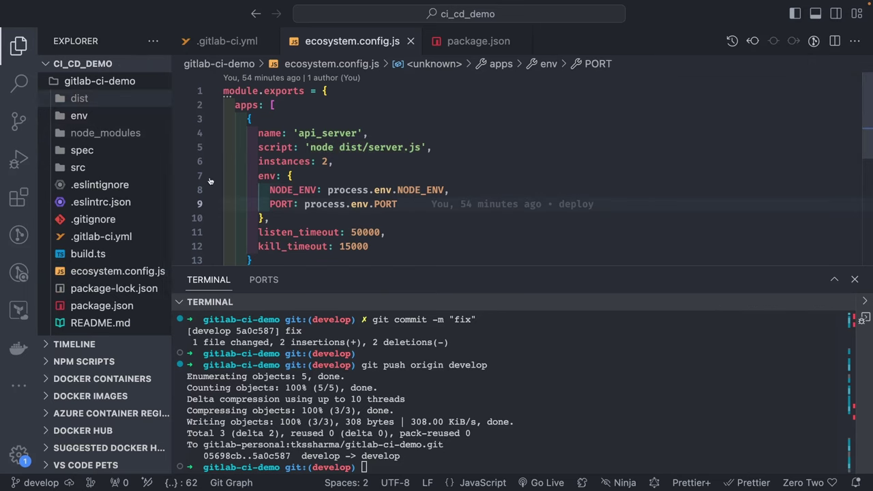
Reopen package.json and examine its deploy script, which starts or restarts ecosystem.config.js with pm2
scroll(97, 240, down, 2)
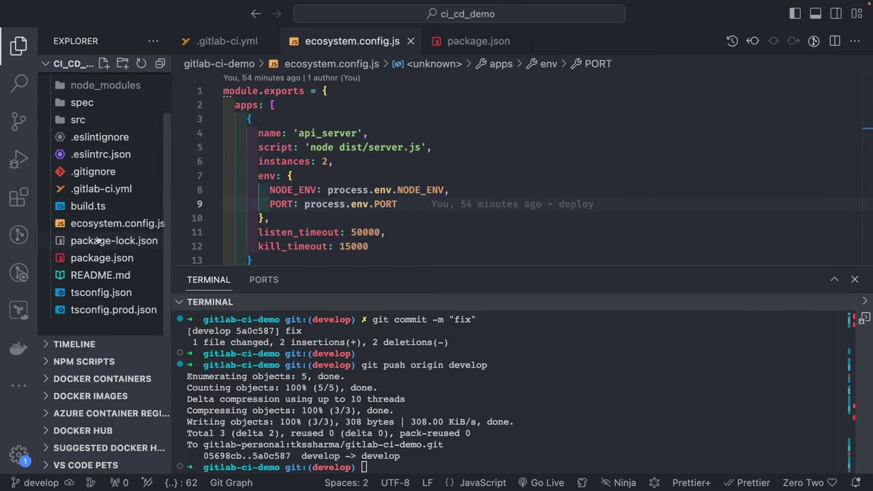
click(102, 258)
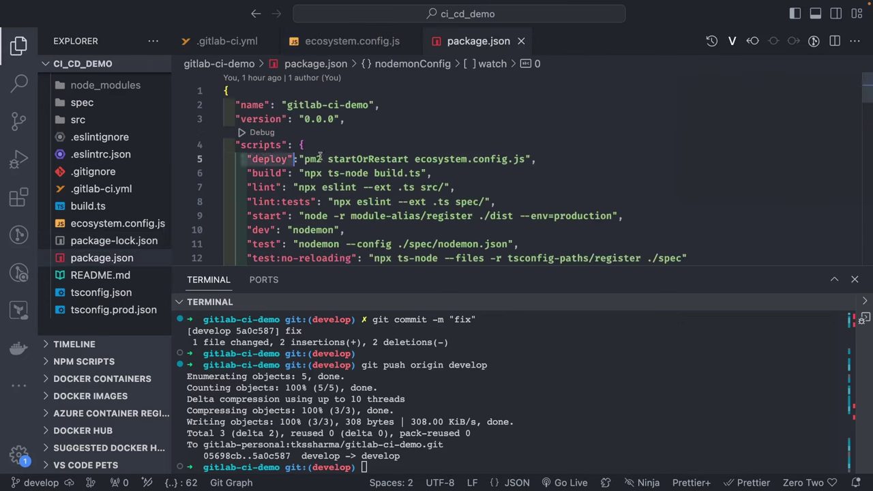
click(519, 148)
click(539, 159)
click(444, 173)
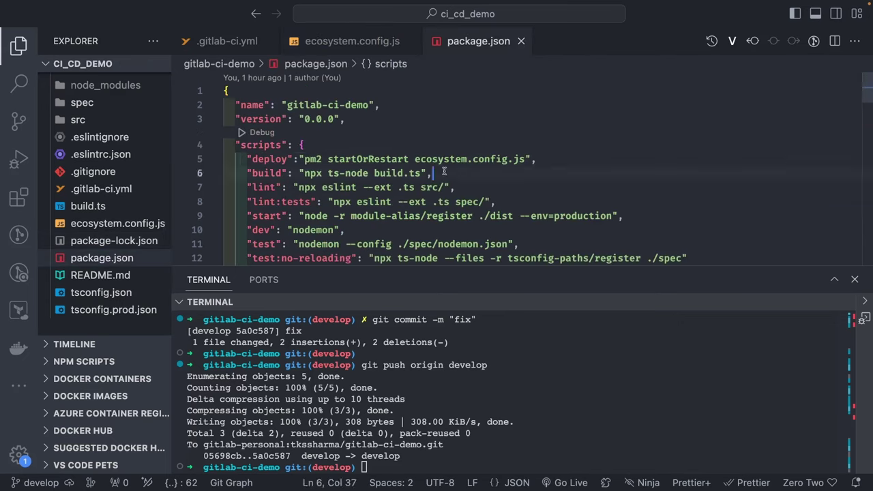
Set the version in package.json to 0.0.1
click(335, 119)
key(BackSpace)
text(1)
Check the repository's working tree with git status in the terminal
key(Return)
key(Return)
key(Return)
text(git status)
key(Return)
Stage all changes with git add . and commit them with the message "trigger ci"
text(git)
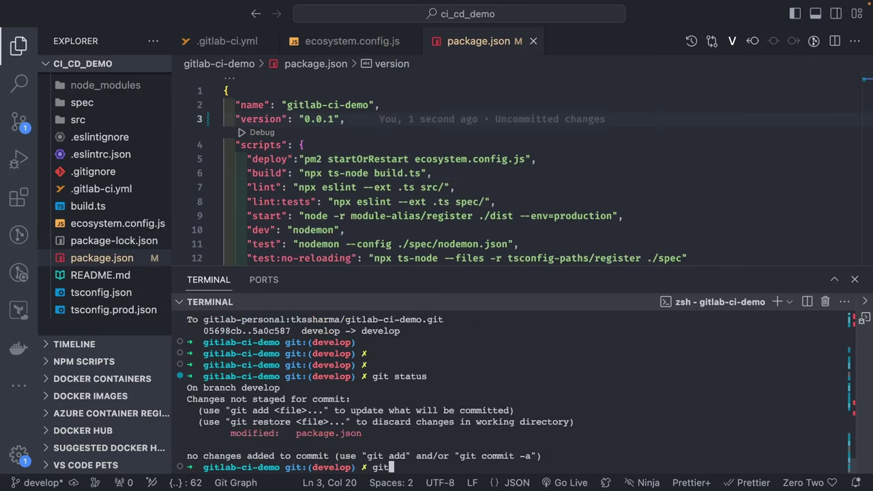
text( add .)
key(Return)
text(git commit -m "trigger ci")
key(Return)
key(Return)
key(Return)
key(Return)
Push the develop branch to origin and switch back to the GitLab project in the browser
text(git push origin develop)
key(Return)
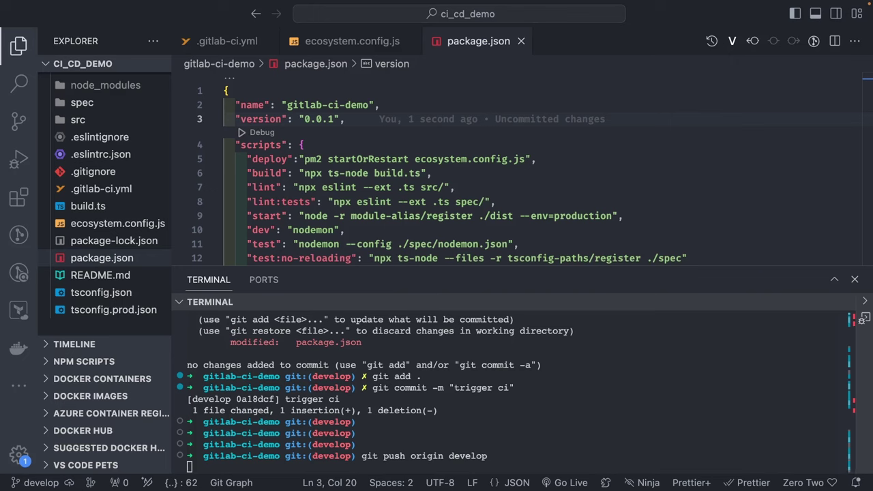
click(334, 216)
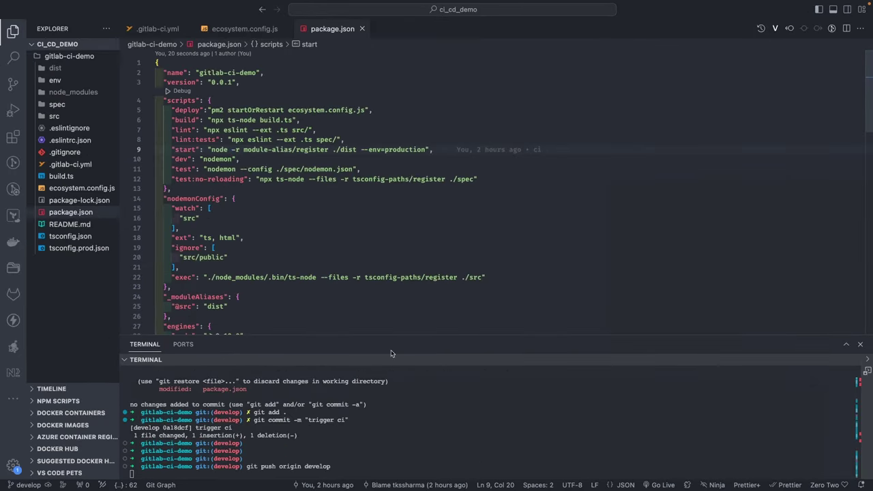
key(ctrl+Right)
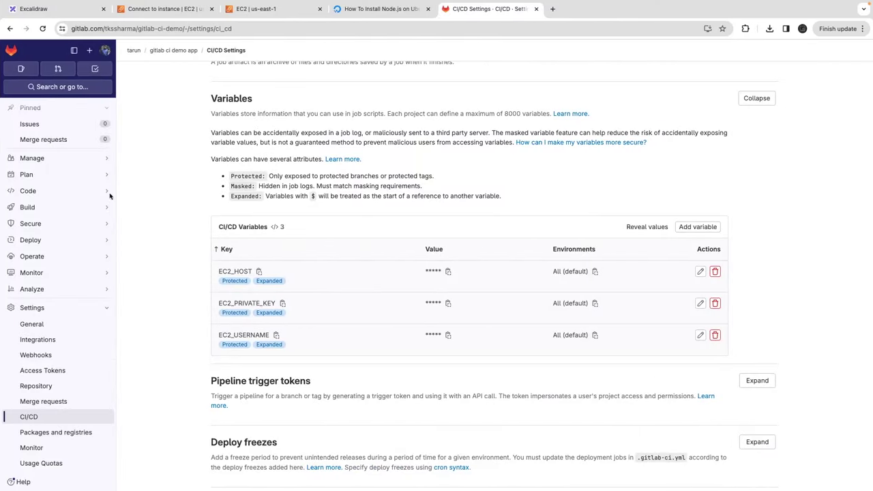
Open the deploy-dev job of the latest "trigger ci" pipeline and close the Node.js installation guide's browser tab
mouse_move(60, 225)
mouse_move(61, 207)
click(145, 209)
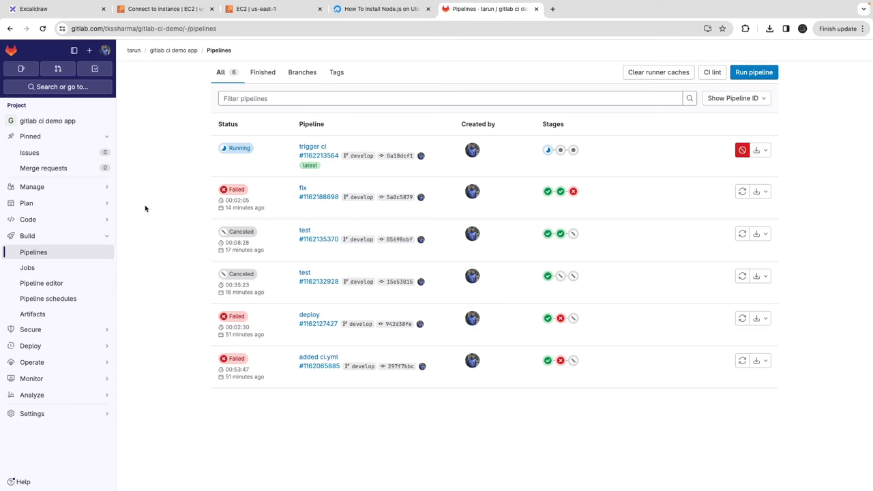
click(574, 150)
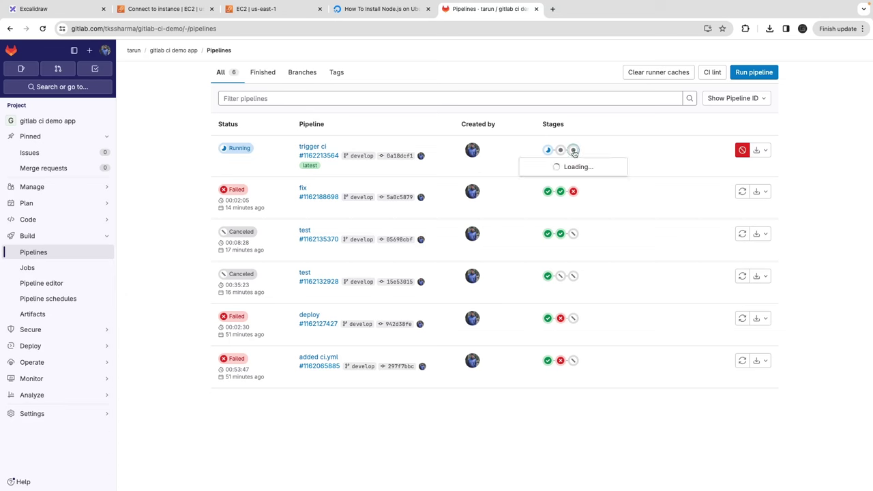
click(565, 187)
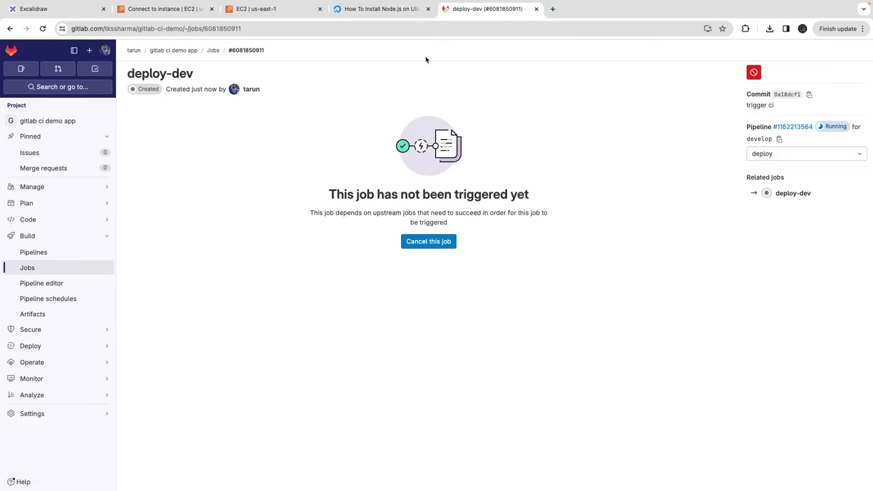
click(428, 9)
Switch to the EC2 instance's terminal, start the node interactive prompt and exit it again
key(ctrl+Left)
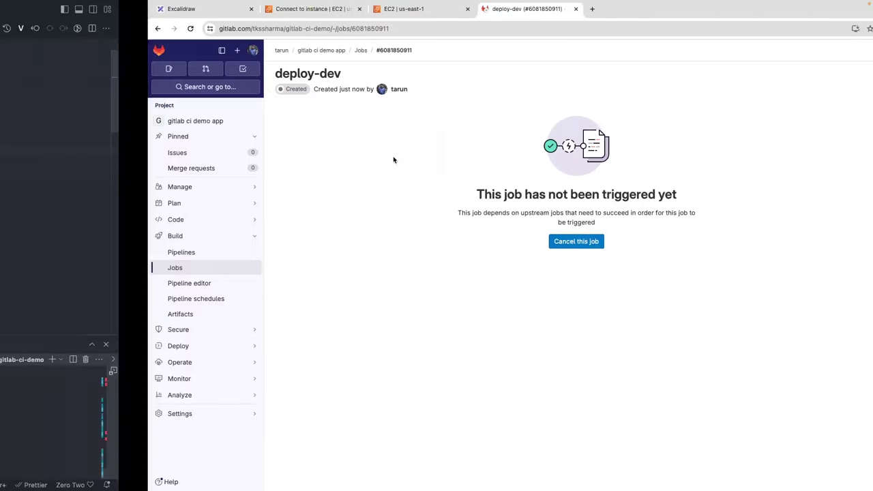
key(ctrl+Left)
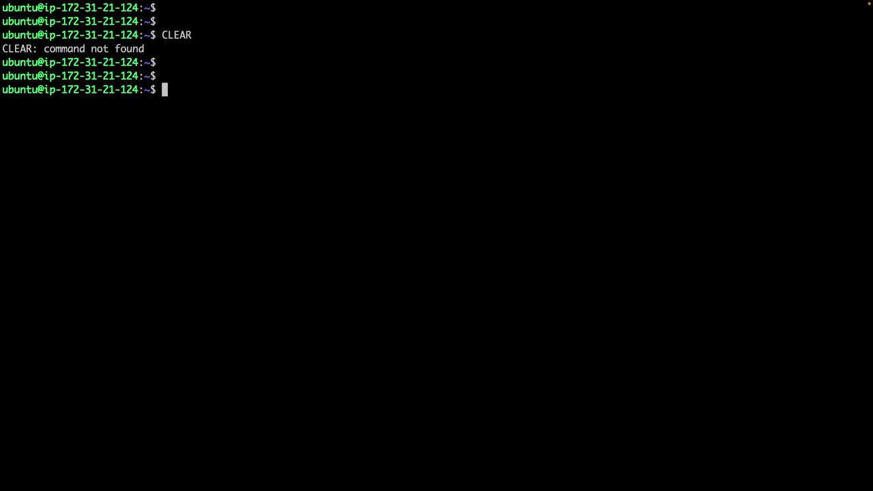
key(Return)
key(Return)
key(Return)
text(node)
key(Return)
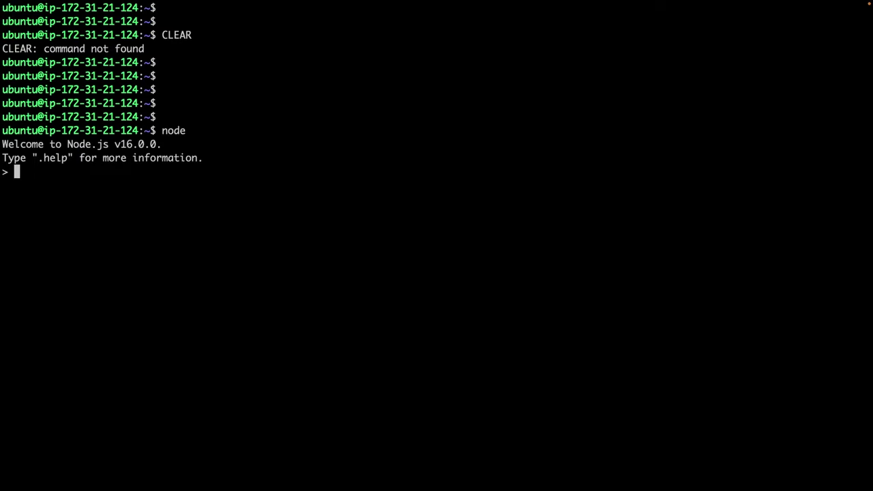
key(ctrl+c)
key(ctrl+c)
key(ctrl+c)
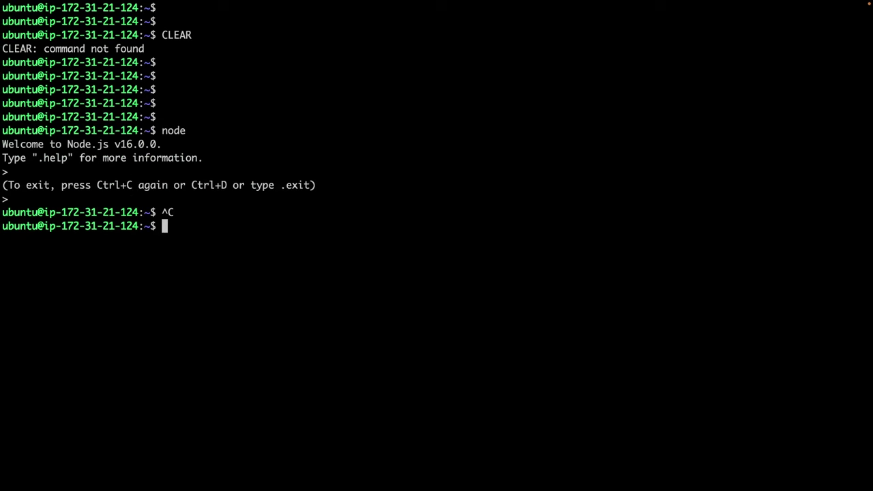
Run nvm and list the installed Node.js versions with nvm list on the EC2 instance
text(nvm)
key(Return)
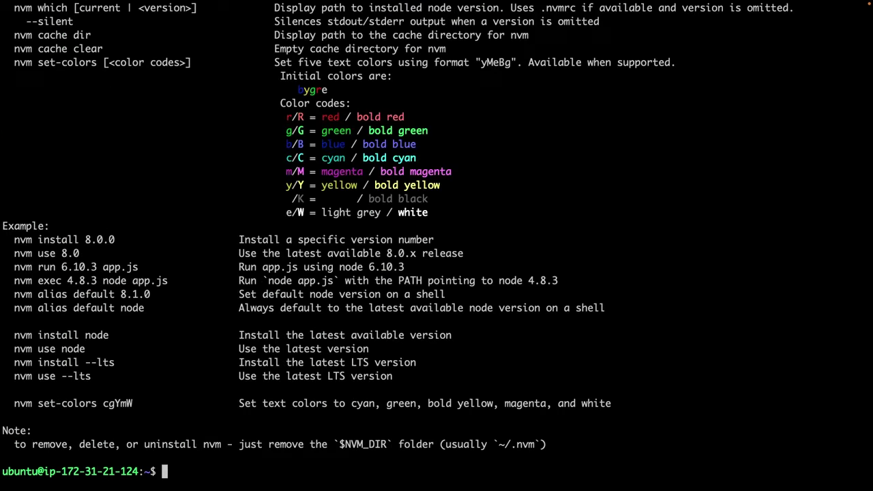
text(nvm list)
key(Return)
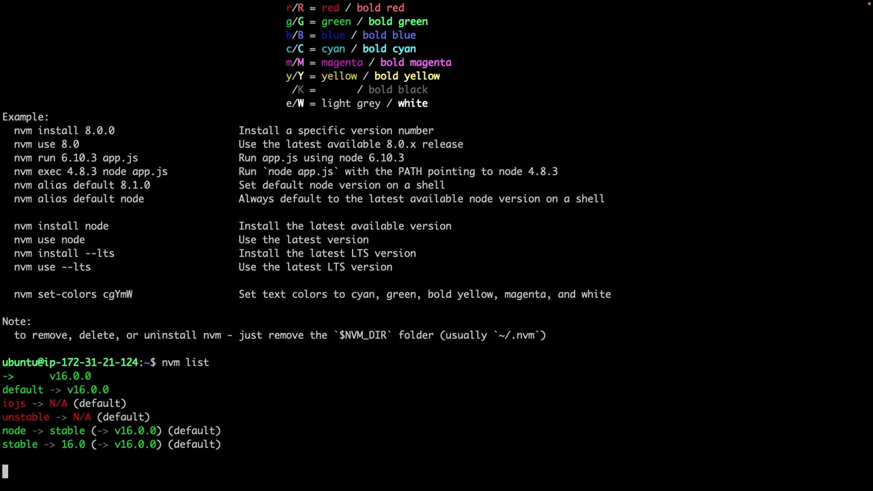
key(Return)
key(Return)
key(Return)
key(Return)
key(Return)
key(Return)
key(Return)
key(Return)
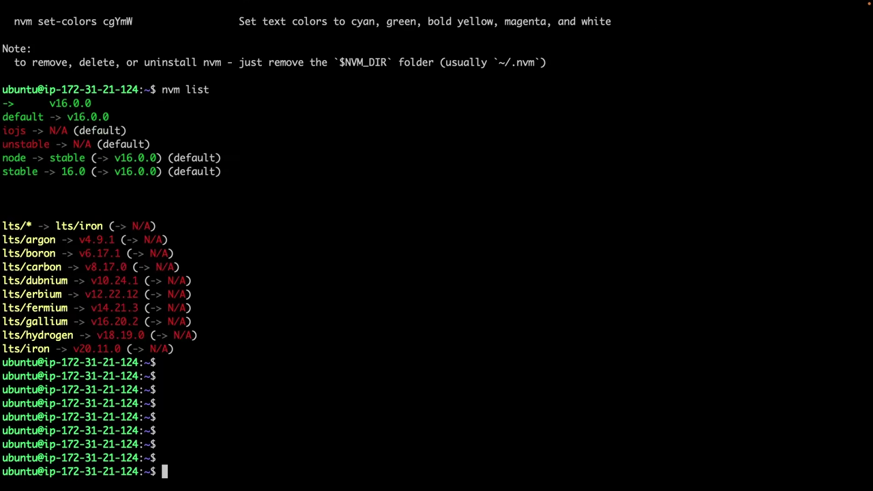
Check the active Node.js version on the EC2 instance with node -v
key(Return)
text(node -v)
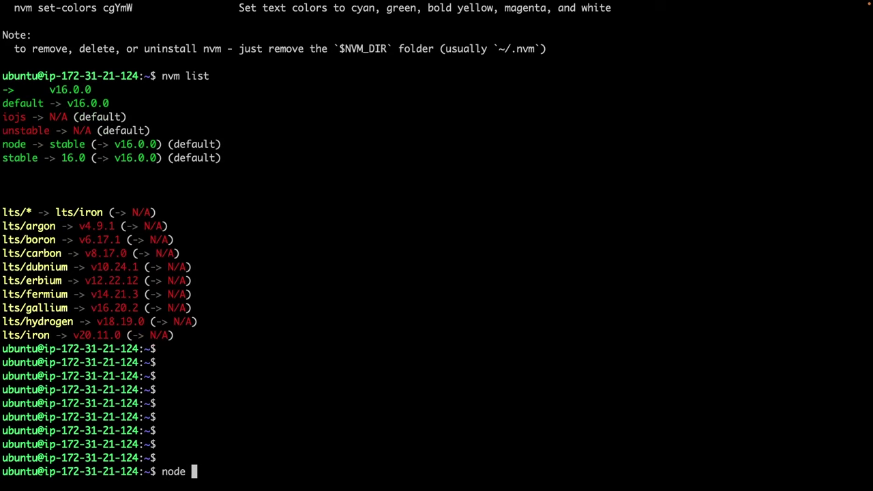
key(Return)
key(Return)
key(Return)
key(Return)
key(Return)
Print the EC2 terminal's current working directory with pwd
text(cd)
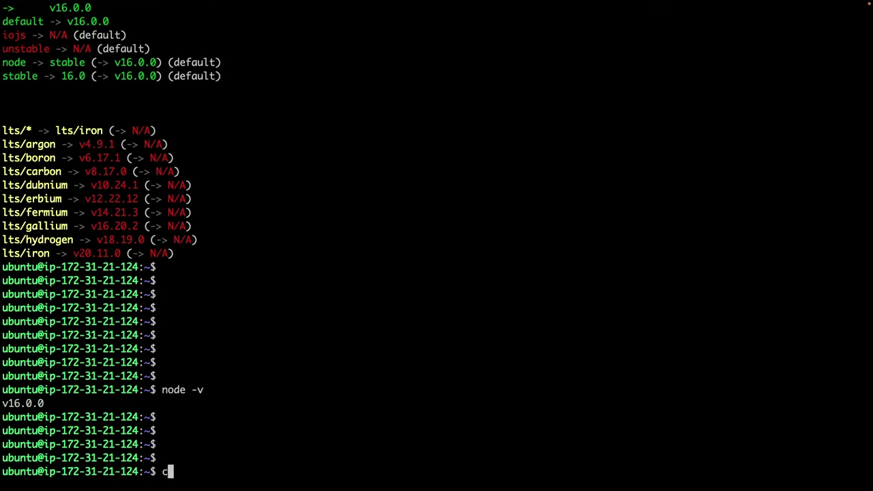
key(BackSpace)
key(BackSpace)
key(BackSpace)
text(pwd)
key(Return)
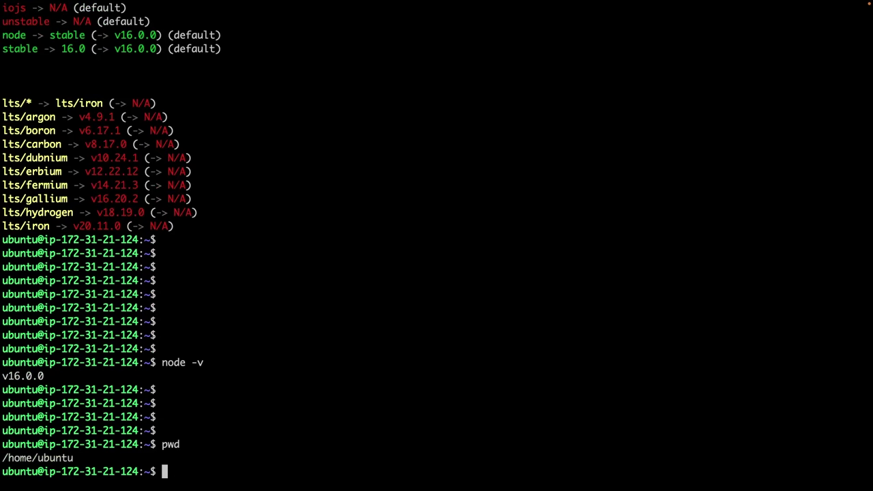
Show the home directory's folders as completions for cd and abandon the command
text(cd)
key(Tab)
key(Tab)
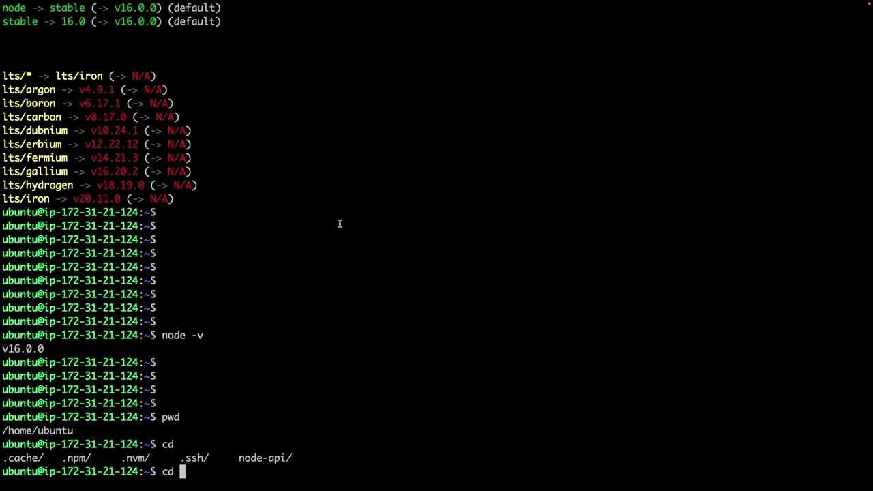
key(ctrl+c)
key(ctrl+c)
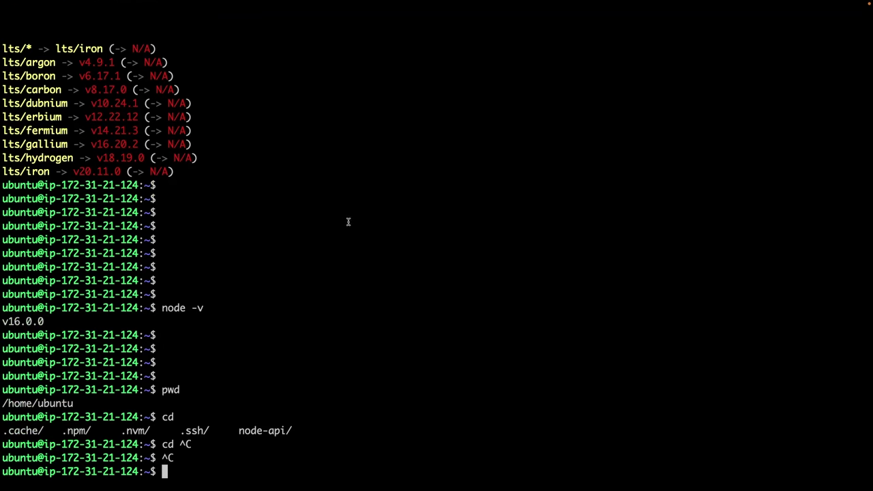
Switch to the browser, display the deploy-dev job log and enlarge the page to 125%
key(ctrl+Right)
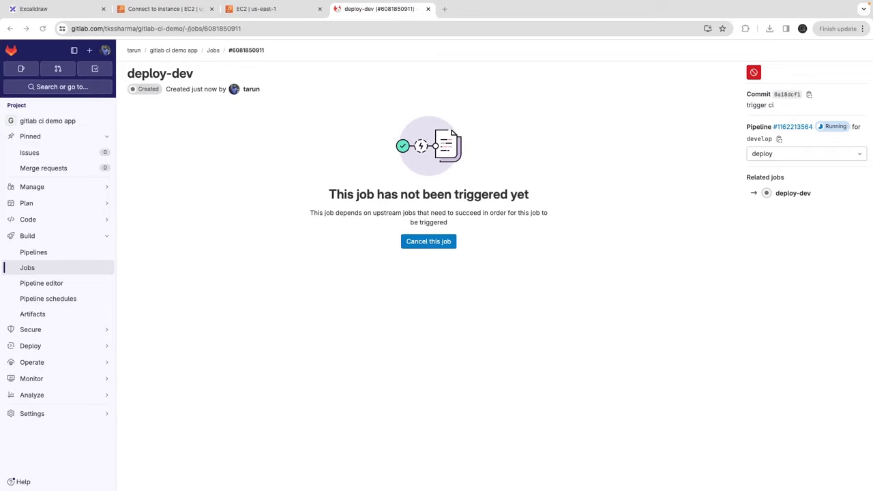
key(ctrl+Left)
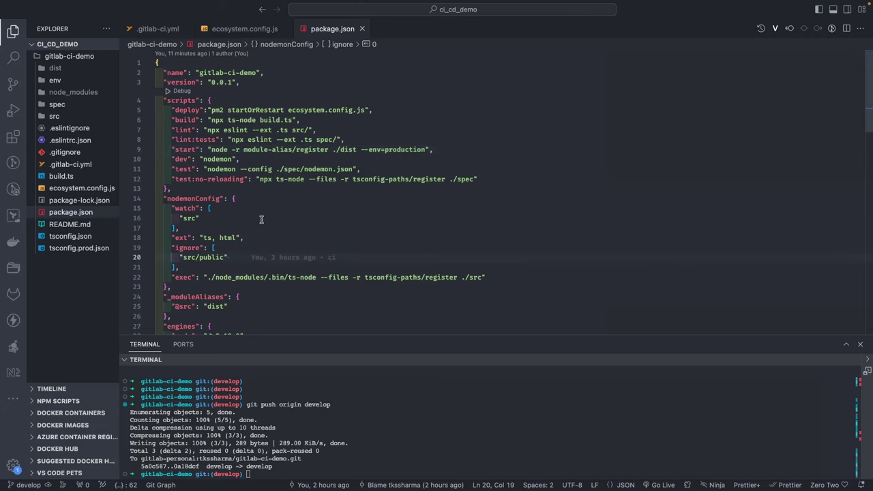
key(ctrl+Right)
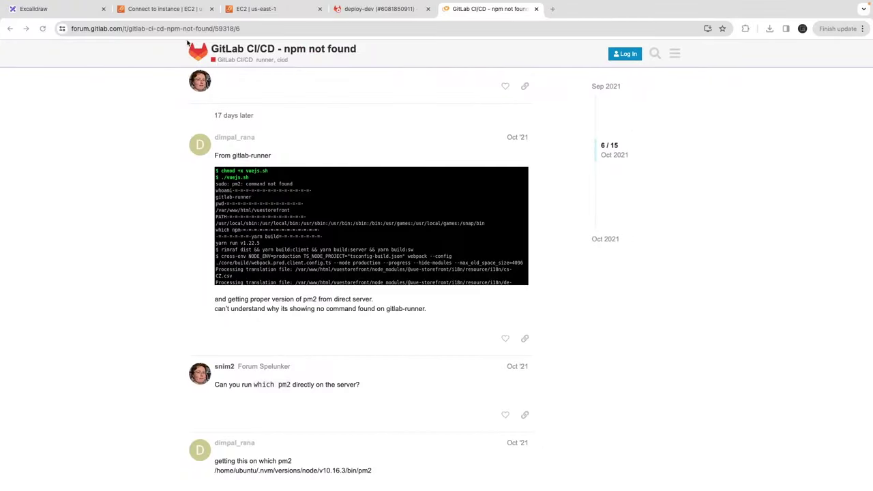
click(184, 12)
click(380, 9)
click(319, 216)
key(super+plus)
key(super+plus)
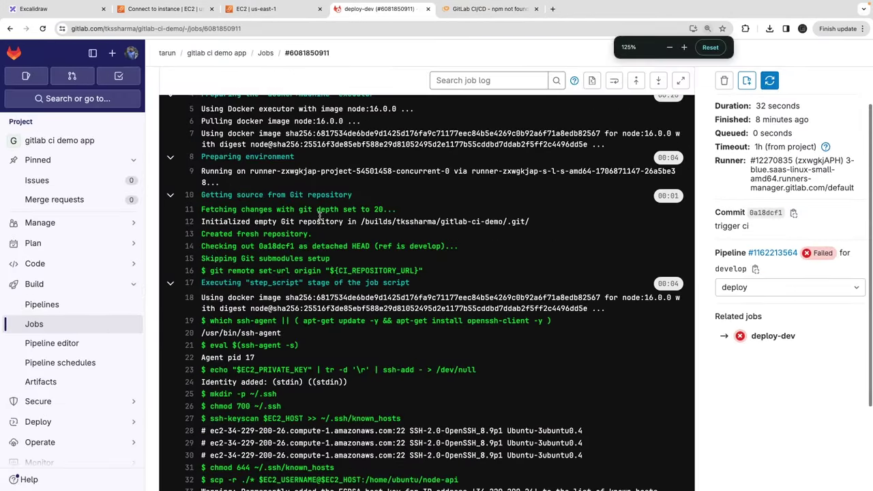
scroll(319, 217, down, 3)
scroll(256, 213, up, 1)
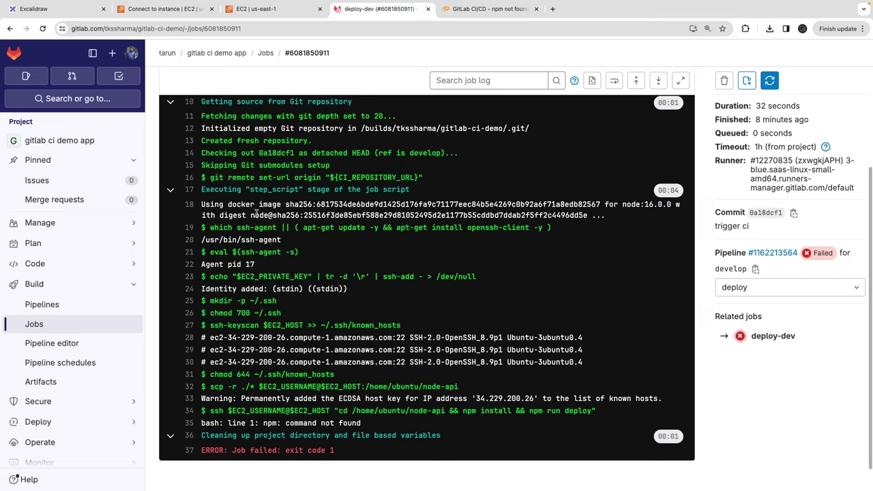
Go through the SSH agent, private key, known_hosts and scp commands in the deploy-dev job log
drag(213, 177, 275, 177)
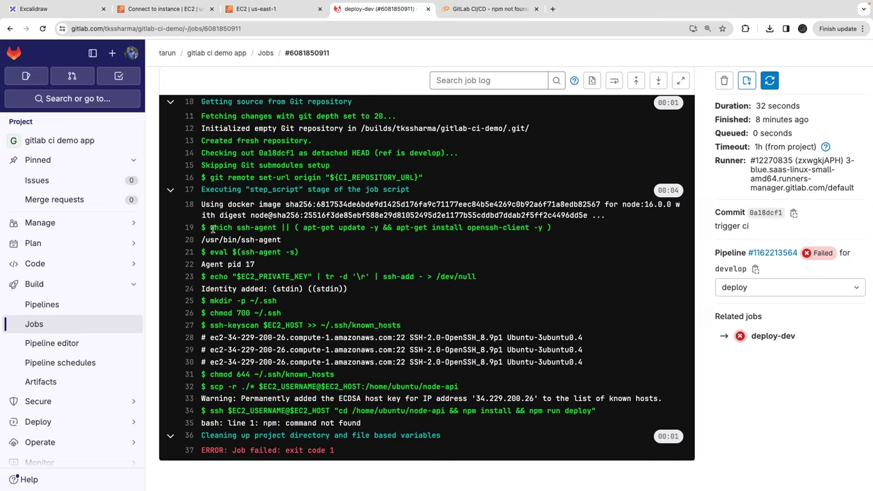
drag(211, 228, 333, 230)
drag(211, 276, 374, 276)
scroll(229, 321, down, 1)
drag(210, 292, 312, 292)
drag(211, 355, 298, 356)
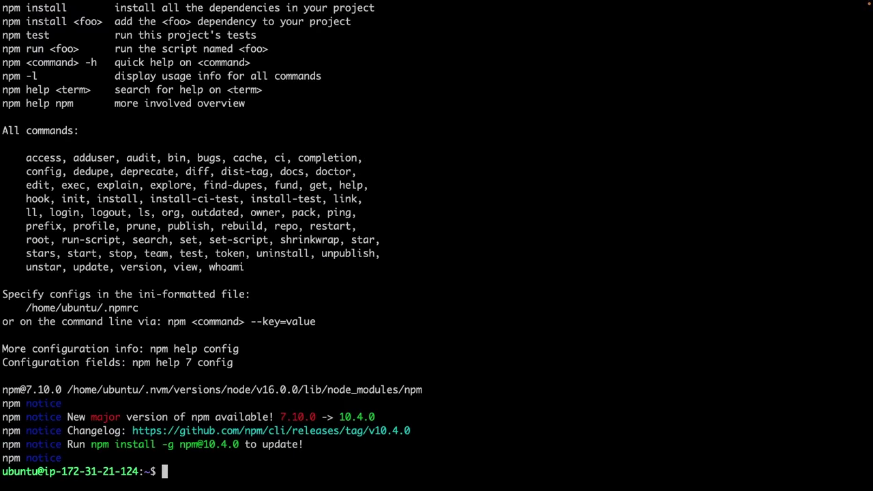
Change into the node-api directory in the EC2 instance's terminal
key(Return)
key(Return)
text(cd )
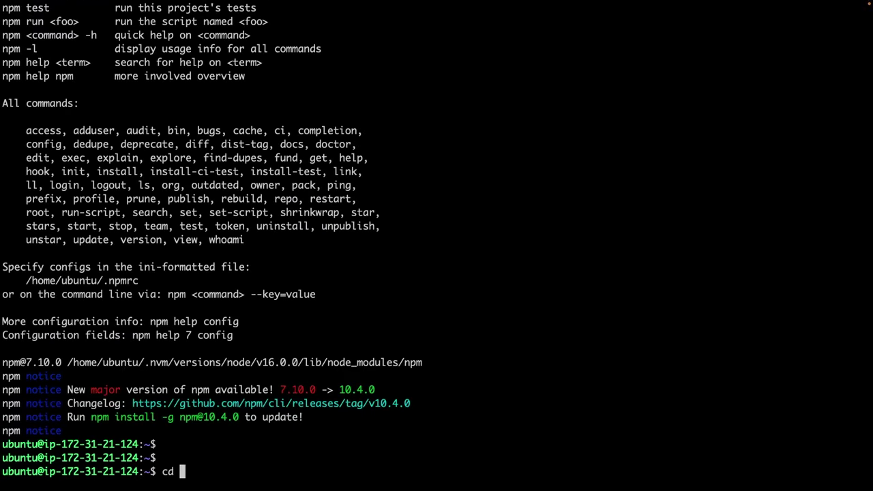
text(no)
key(Tab)
key(Return)
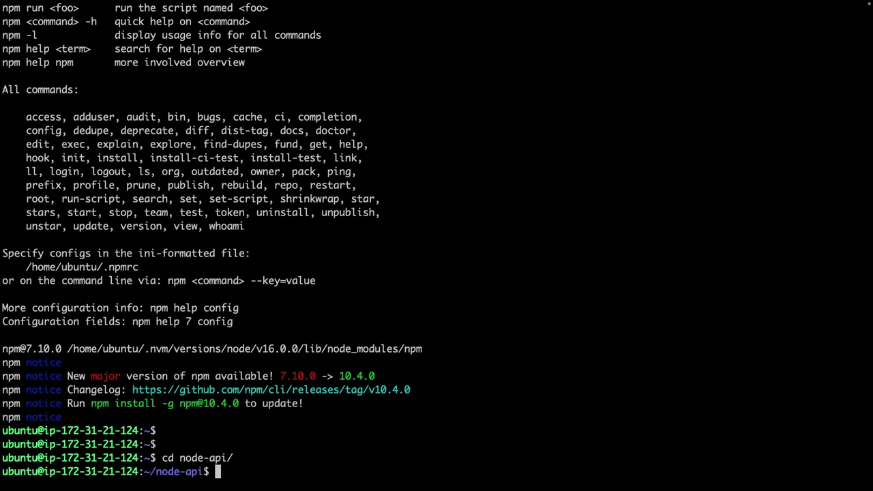
List the files in the node-api directory with ls -lrt
key(Return)
key(Return)
text(ls -lrt)
key(Return)
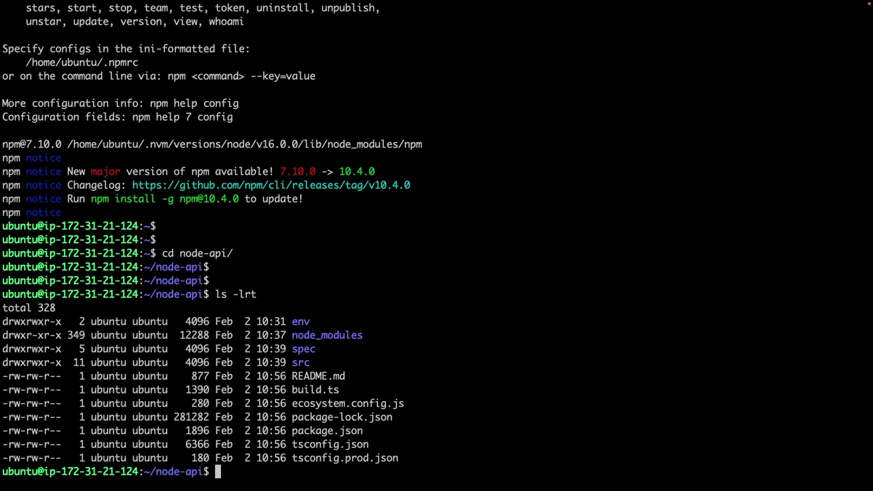
key(Return)
key(Return)
key(Return)
text(ls -lrt)
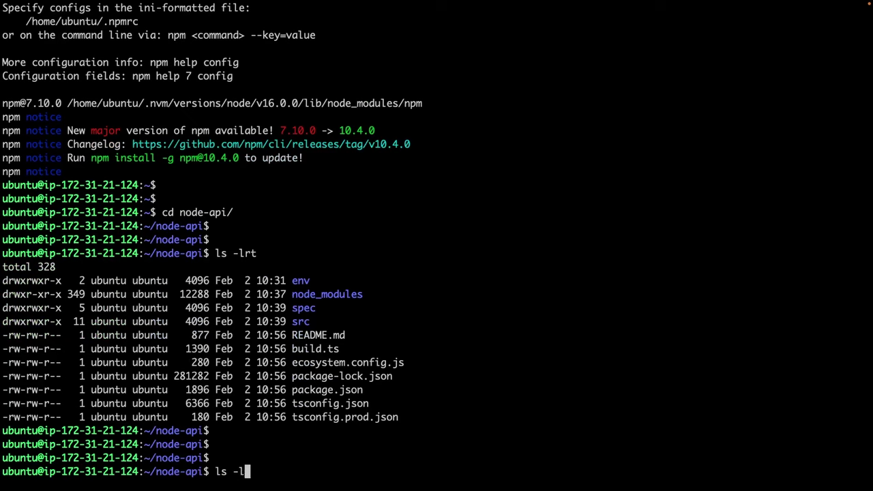
key(Return)
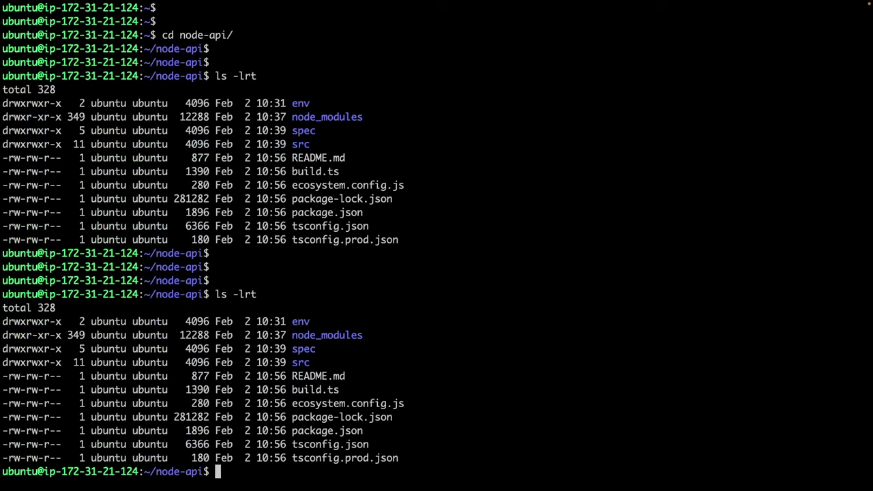
Run npm in the node-api directory to check that the command is available on the EC2 instance
text(npm)
key(Return)
key(Return)
key(Return)
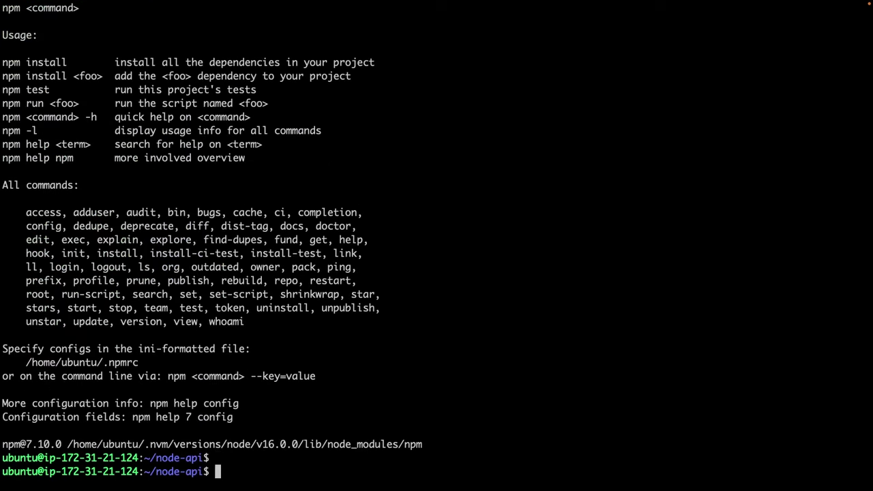
text(npm)
key(Return)
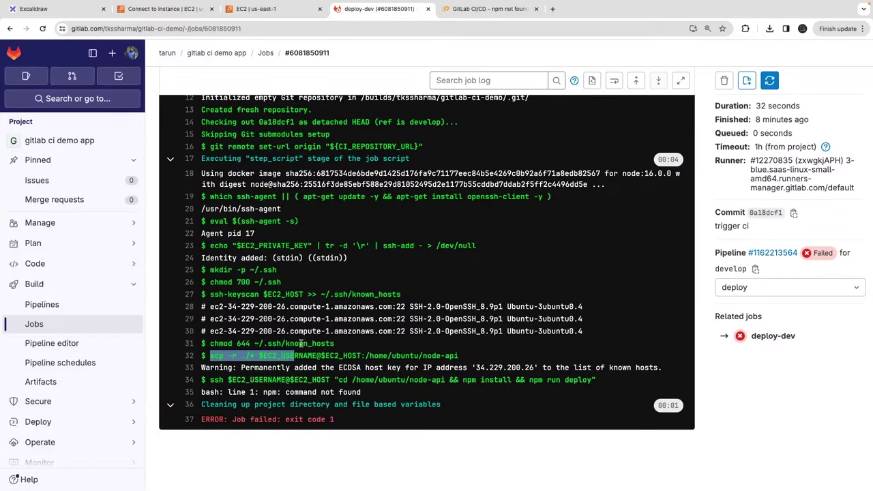
Examine the scp command, the ssh command with npm install and npm run deploy, and the bash error line in the deploy-dev job log
click(219, 355)
drag(210, 356, 370, 355)
drag(209, 380, 573, 383)
click(346, 380)
click(447, 380)
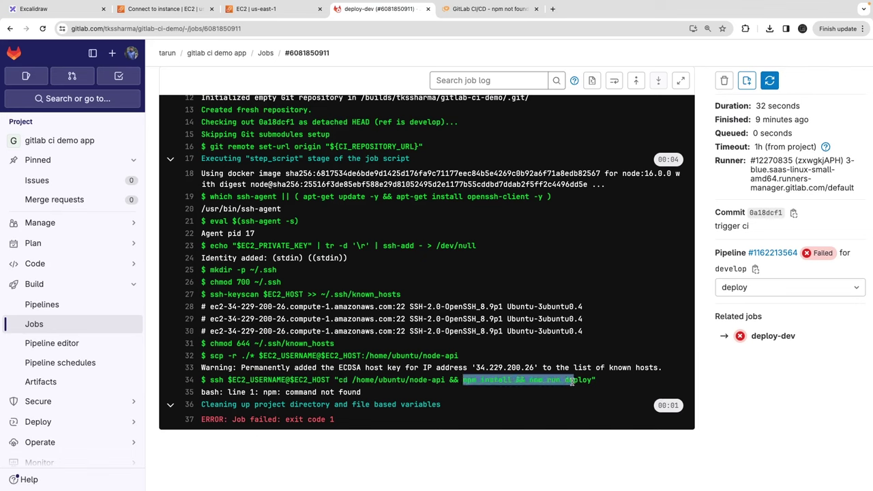
click(221, 392)
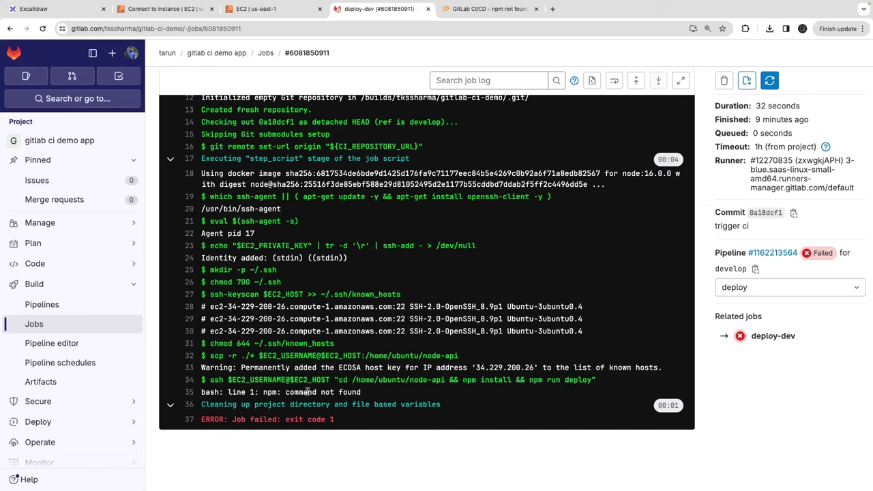
drag(360, 392, 231, 393)
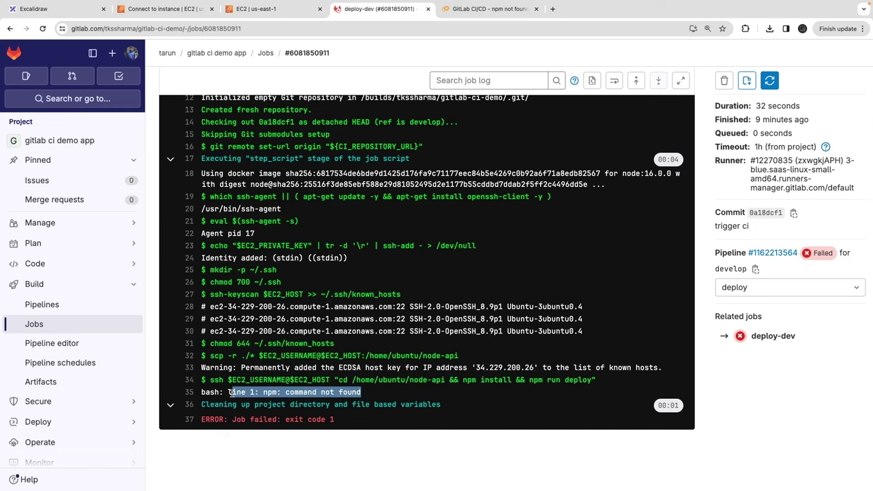
Switch to the code editor and delete the standalone export PATH line from the deploy-dev script in .gitlab-ci.yml
key(super+Tab)
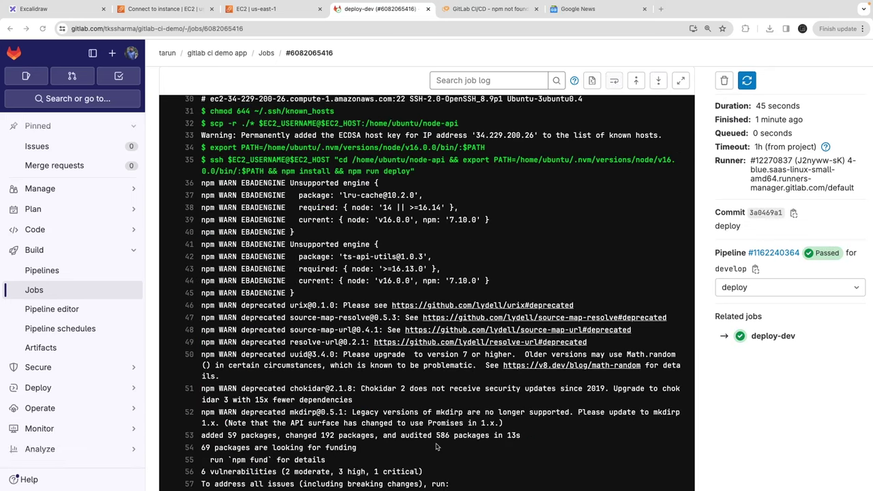
key(super+Tab)
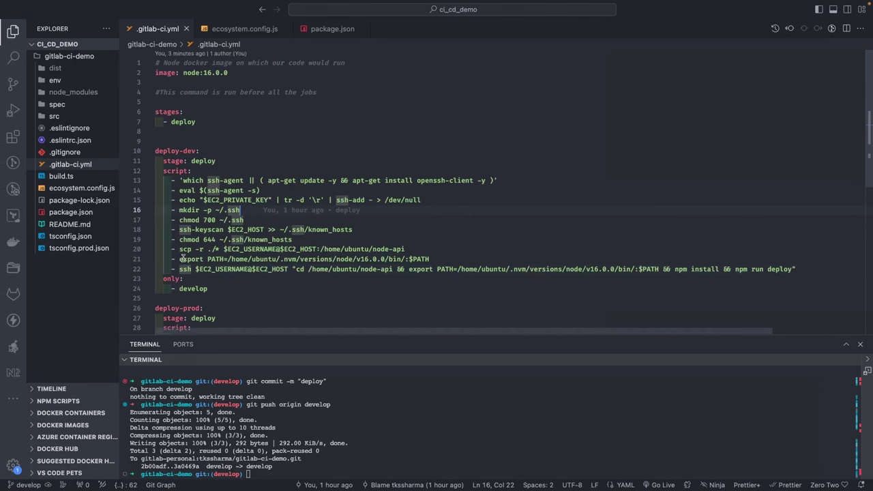
double_click(215, 259)
triple_click(217, 259)
key(BackSpace)
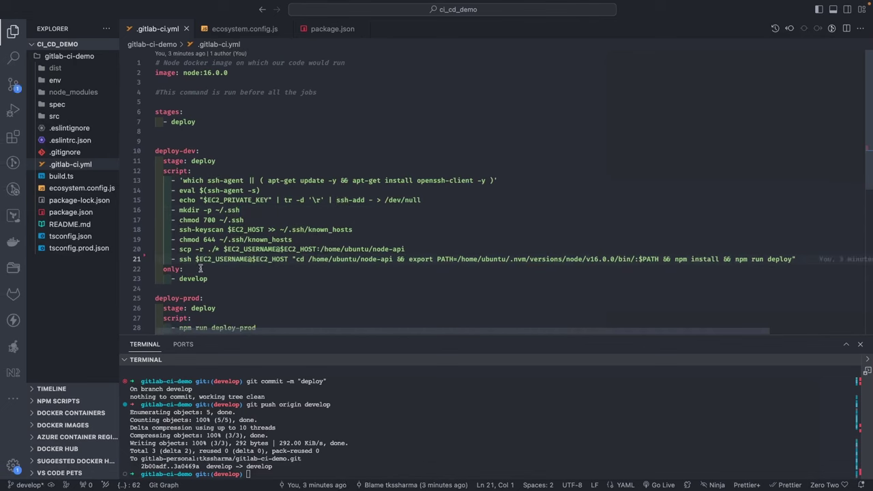
Examine the export PATH segment and the npm commands in the deploy-dev ssh line of .gitlab-ci.yml
click(236, 258)
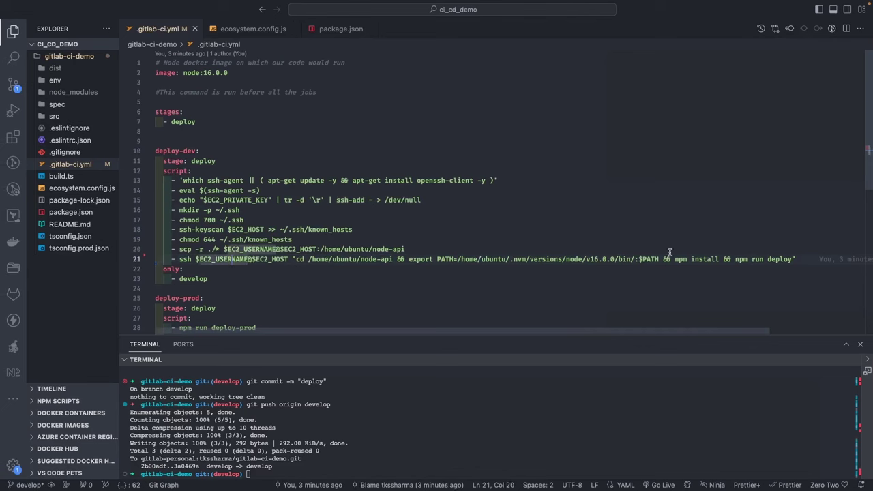
drag(661, 258, 412, 259)
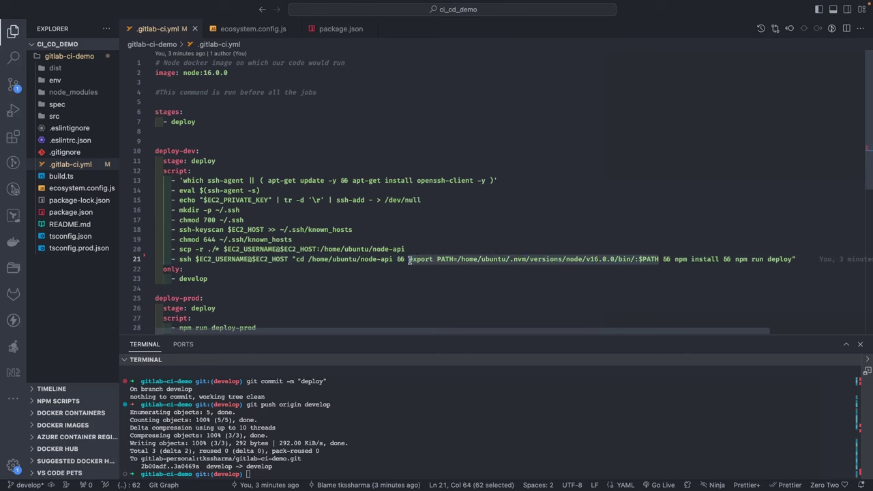
double_click(485, 259)
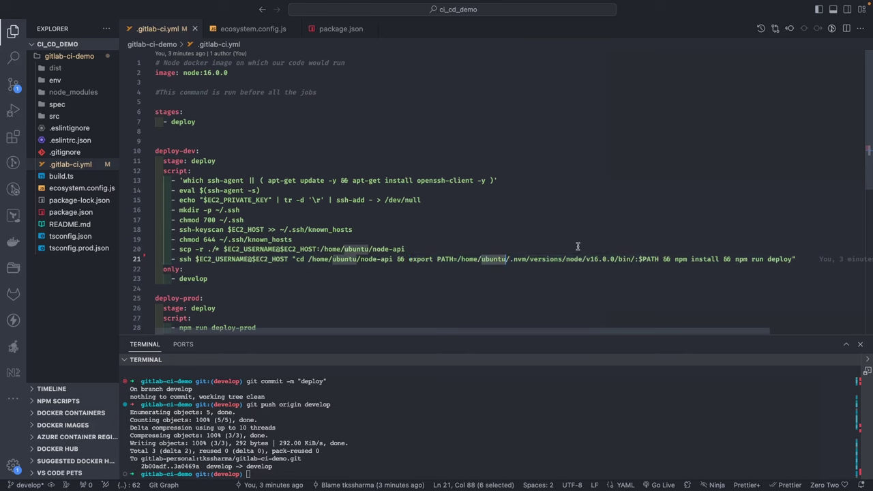
double_click(680, 259)
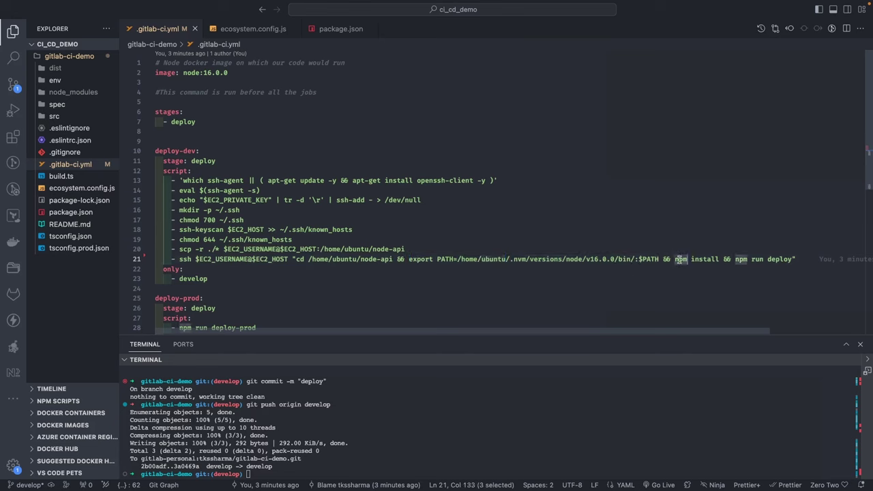
click(628, 259)
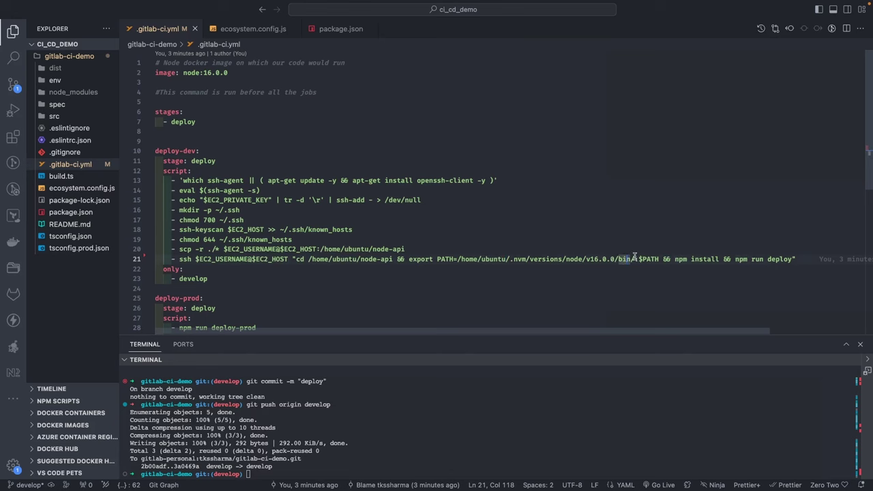
drag(634, 260, 451, 260)
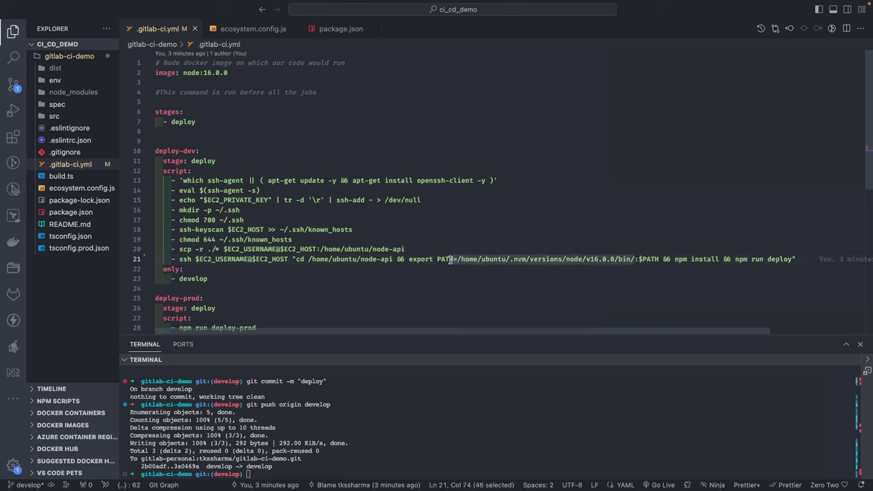
click(416, 250)
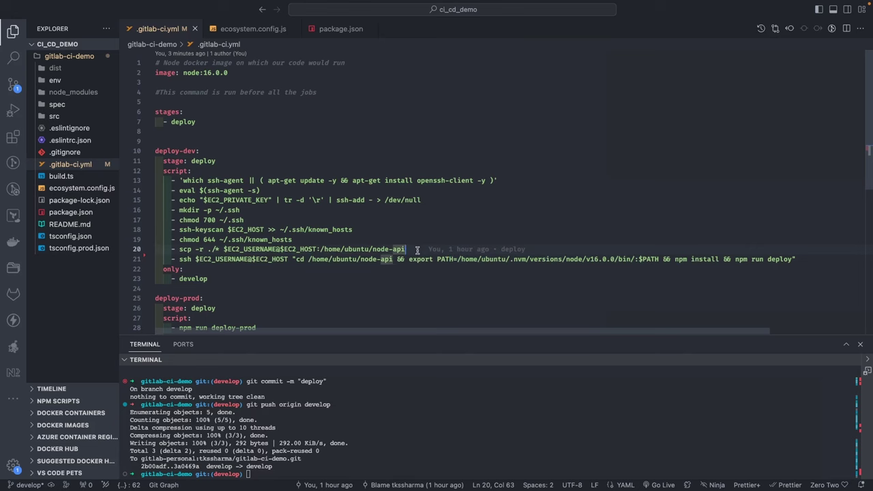
click(310, 243)
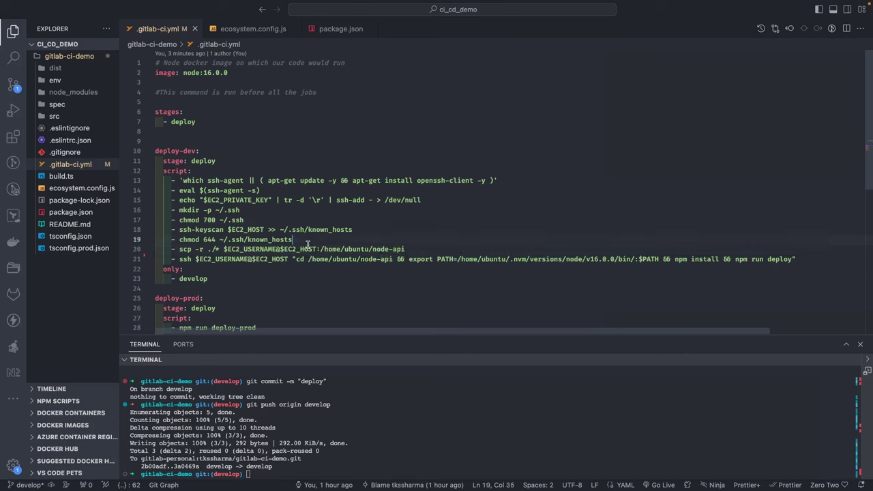
key(Left)
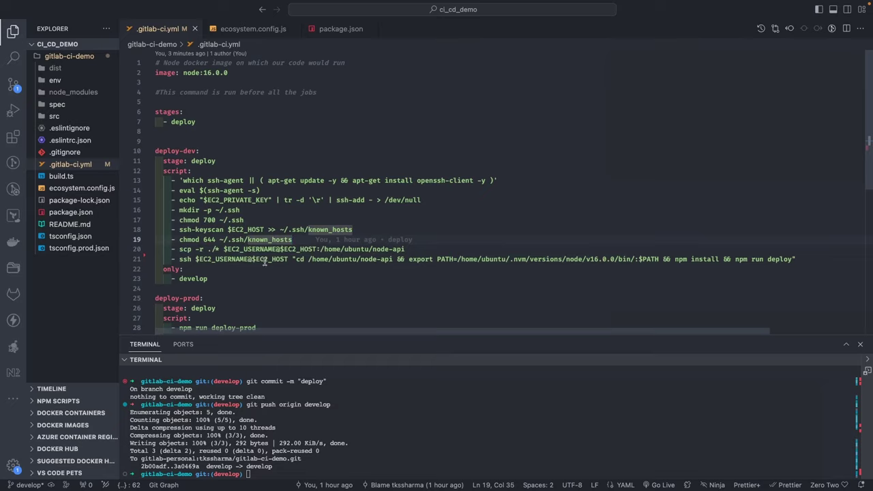
Switch to the browser and review the deploy-dev job log from the ssh command's npm output to the PM2 lines at its end
key(super+Tab)
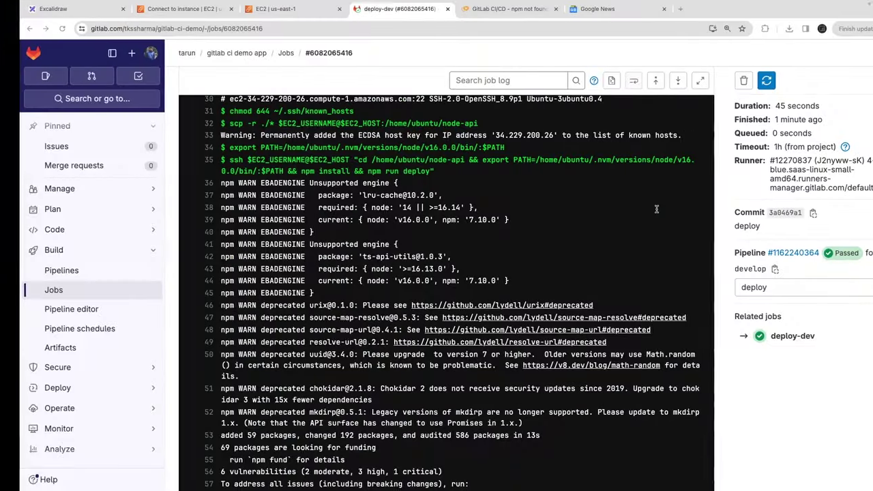
scroll(354, 250, down, 10)
scroll(354, 249, down, 3)
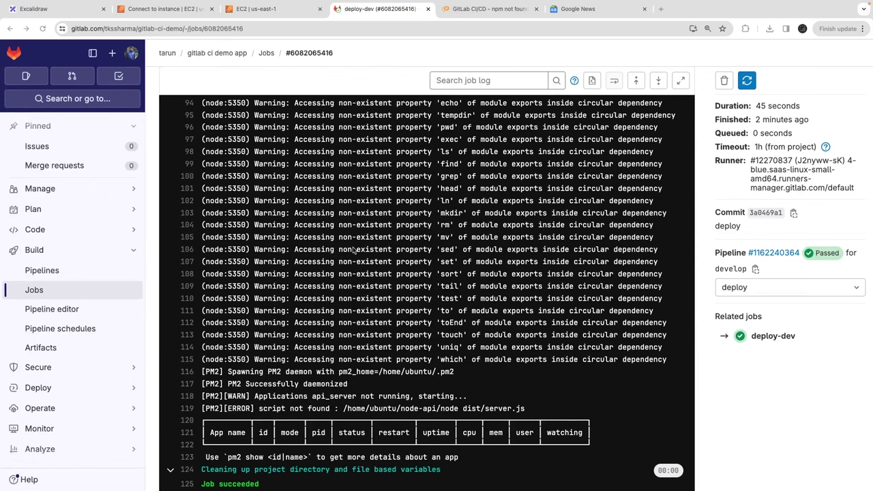
scroll(353, 250, down, 1)
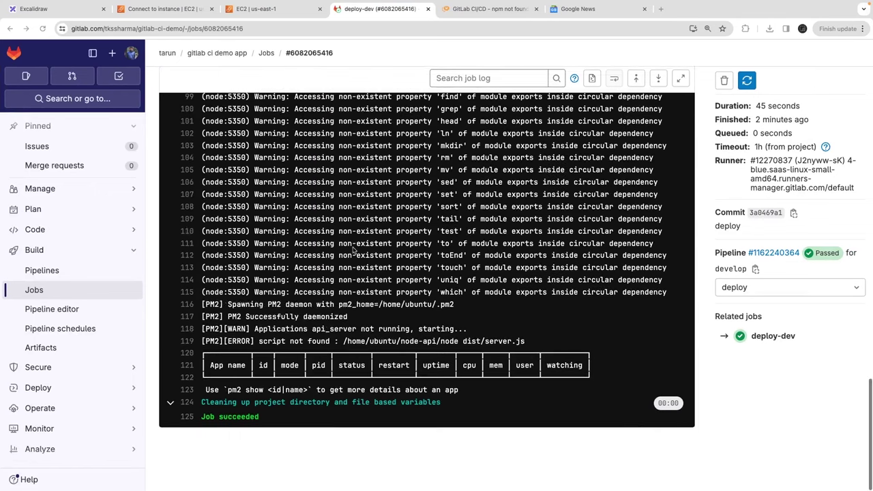
scroll(353, 250, up, 8)
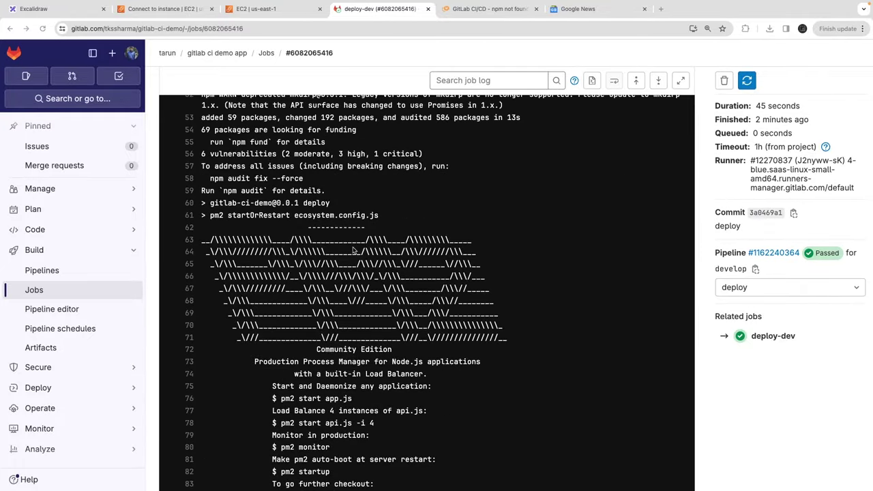
scroll(354, 249, up, 4)
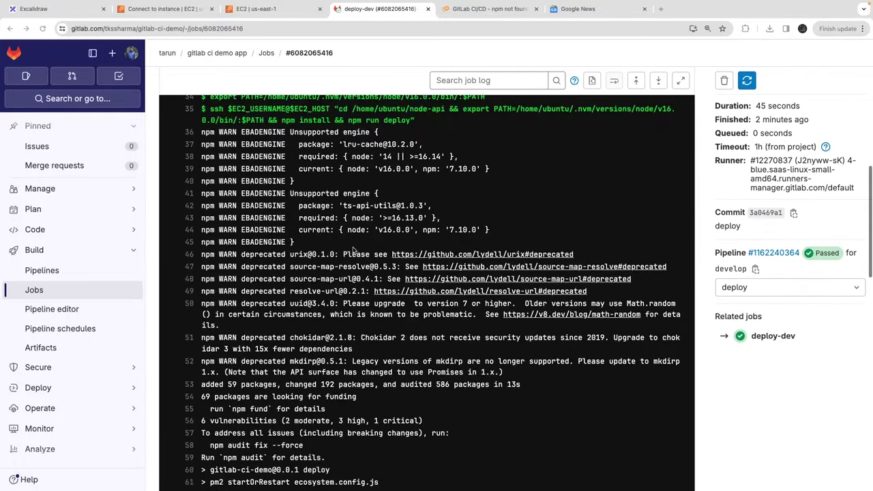
Switch to the terminal and reconnect to the EC2 instance as ubuntu over ssh with the sanbox_v2.pem key
key(ctrl+Left)
key(ctrl+Left)
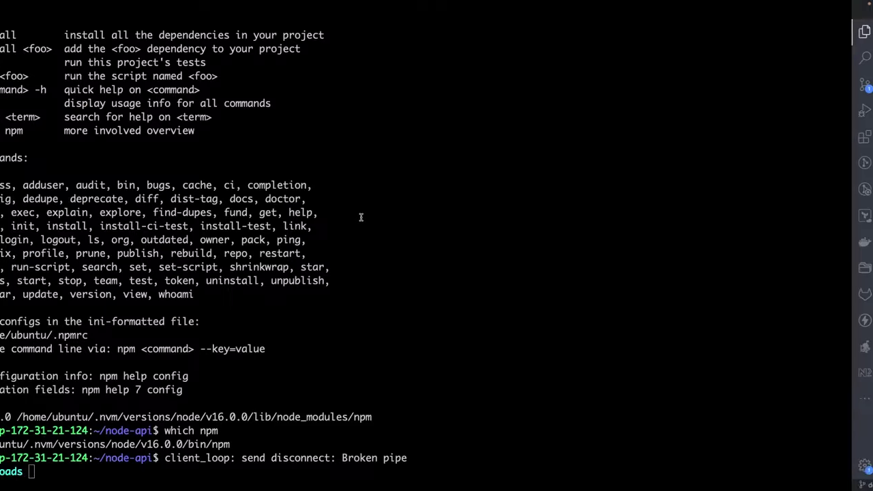
key(Return)
key(Return)
key(Return)
key(Up)
key(Up)
key(Up)
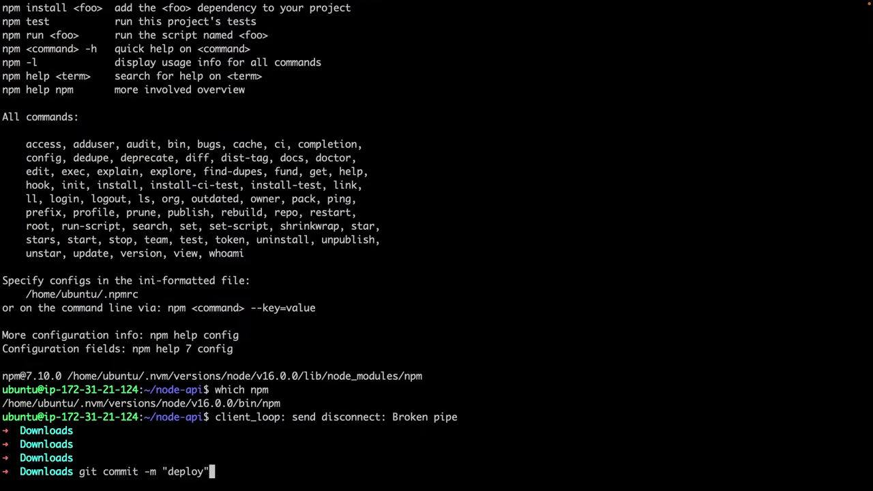
key(Down)
key(Down)
key(Up)
key(Up)
key(Up)
key(Up)
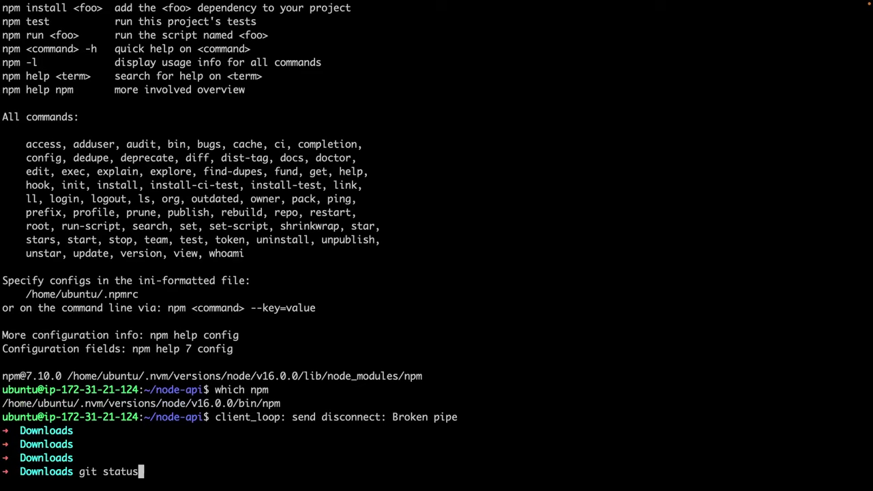
key(Up)
key(Return)
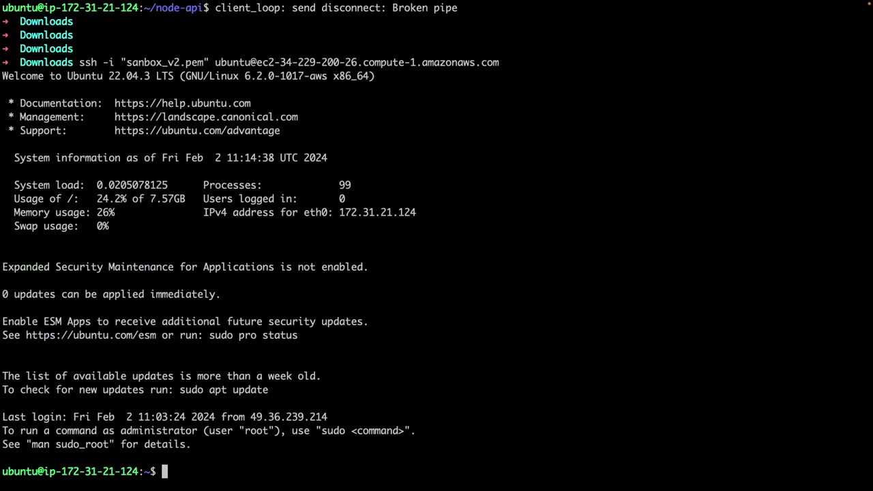
Install PM2 globally on the EC2 instance with npm install -g pm2
key(Return)
key(Return)
text(npm )
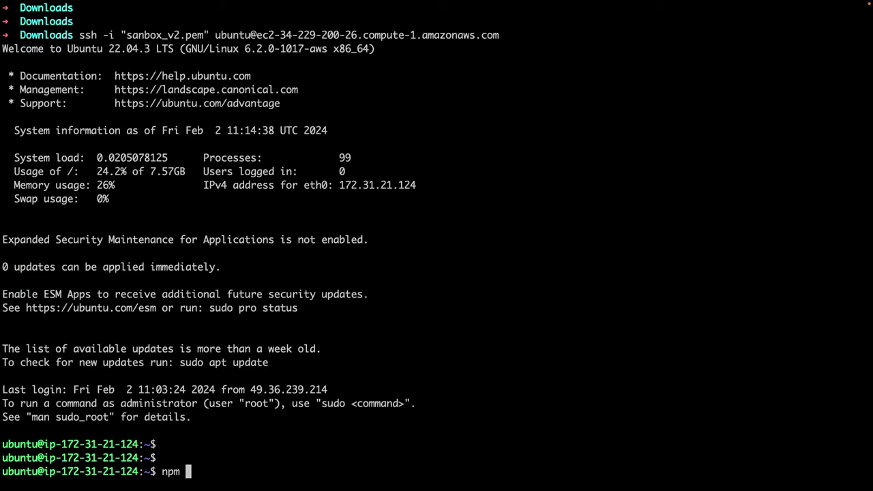
text(install -g p)
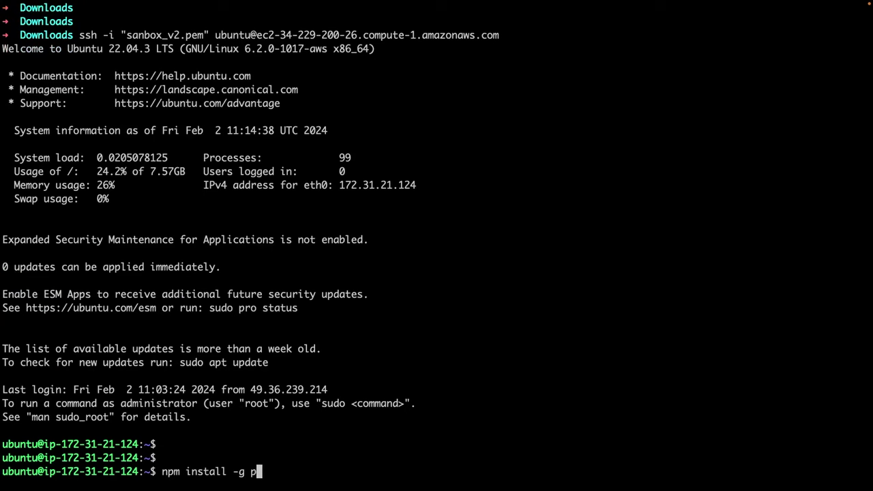
text(m2)
key(Return)
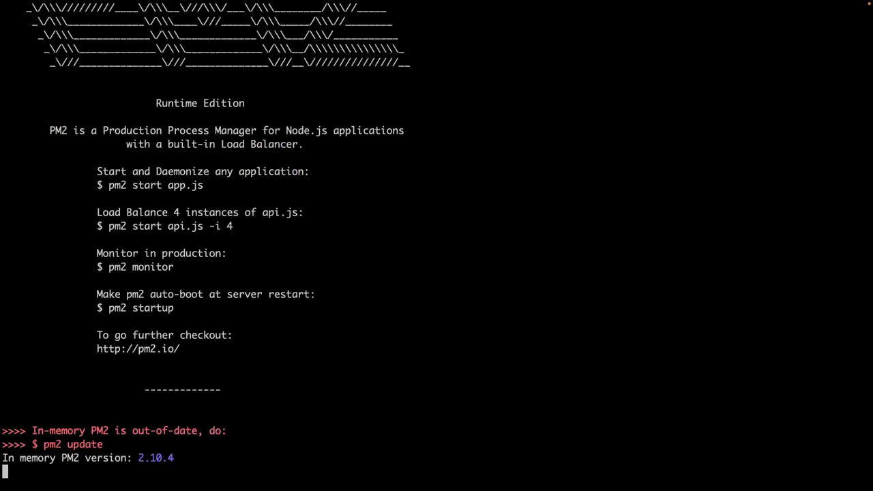
key(Return)
key(Return)
key(Return)
key(Return)
key(Return)
key(Return)
key(Return)
key(Return)
key(Return)
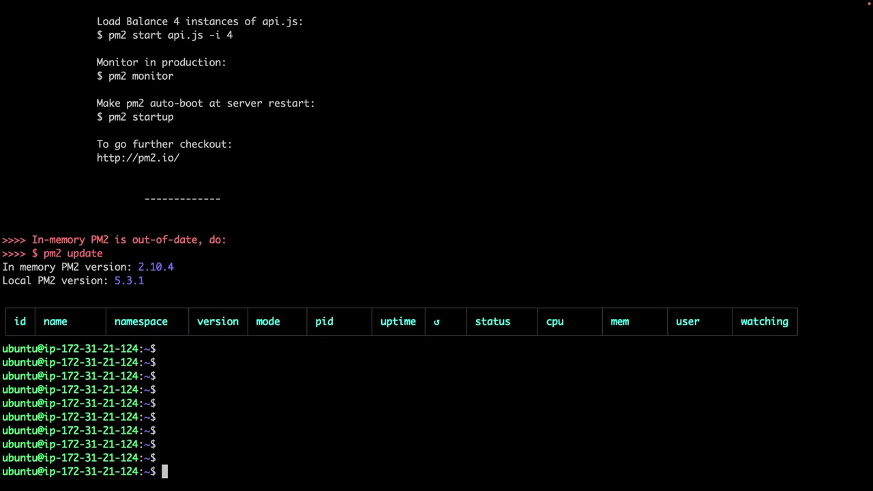
Run pm2 update to refresh the in-memory PM2 on the instance and clear the terminal
key(Return)
key(Return)
text(pm)
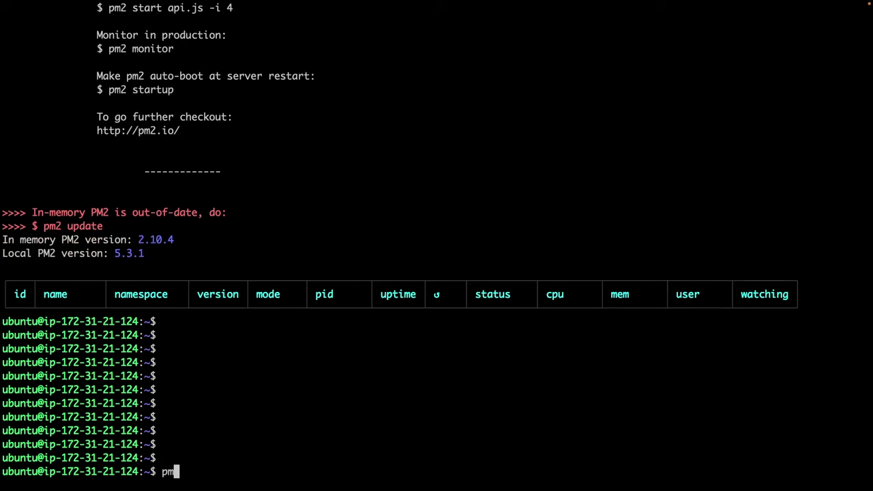
text(2 update)
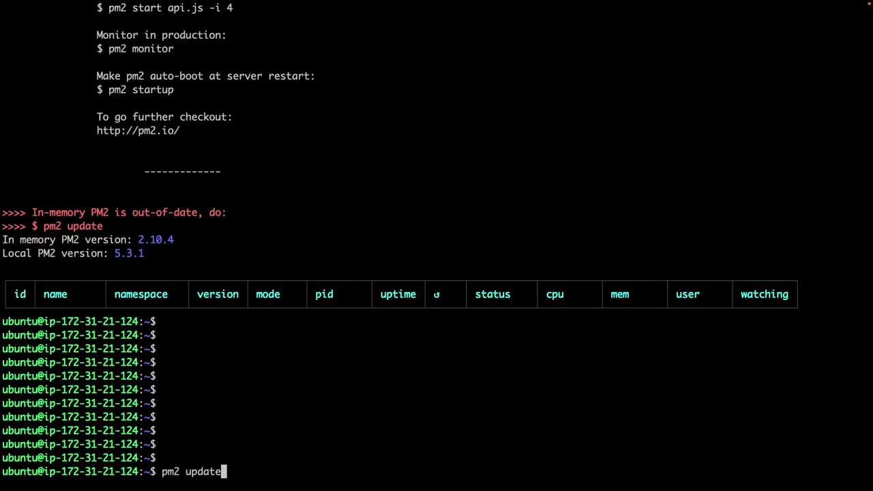
key(Return)
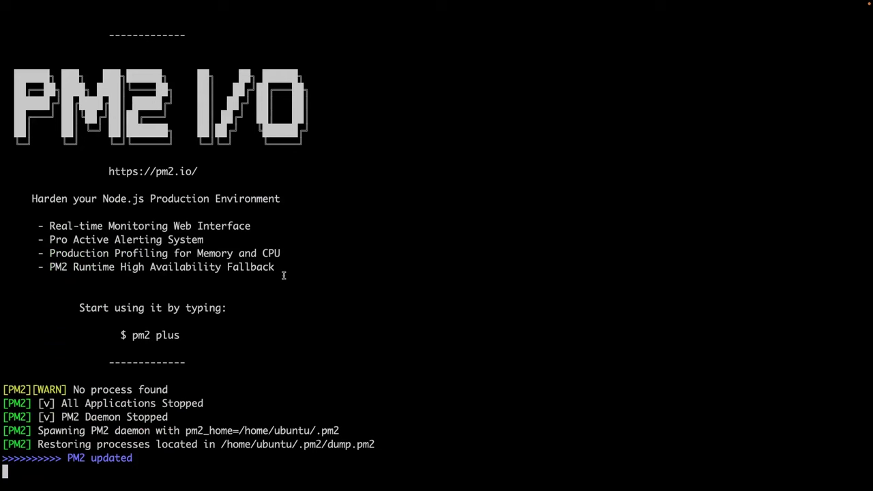
key(Return)
key(Return)
key(Return)
key(Return)
key(Return)
key(Return)
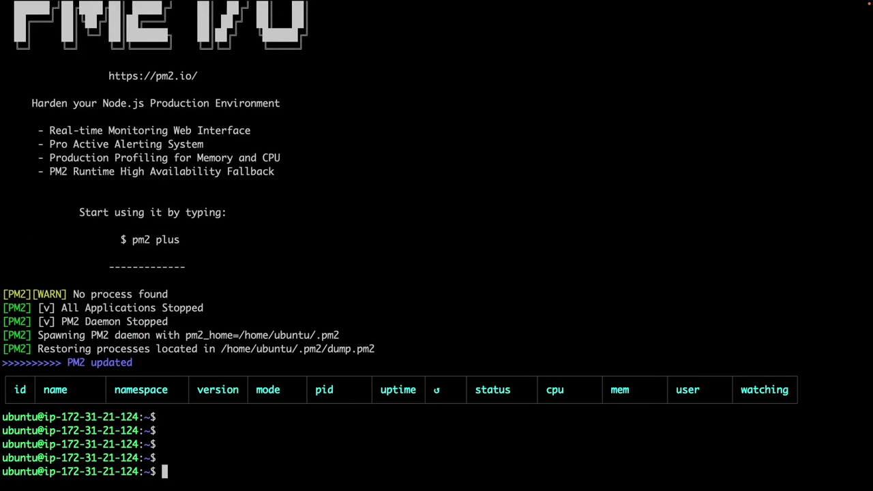
text(clear)
key(Return)
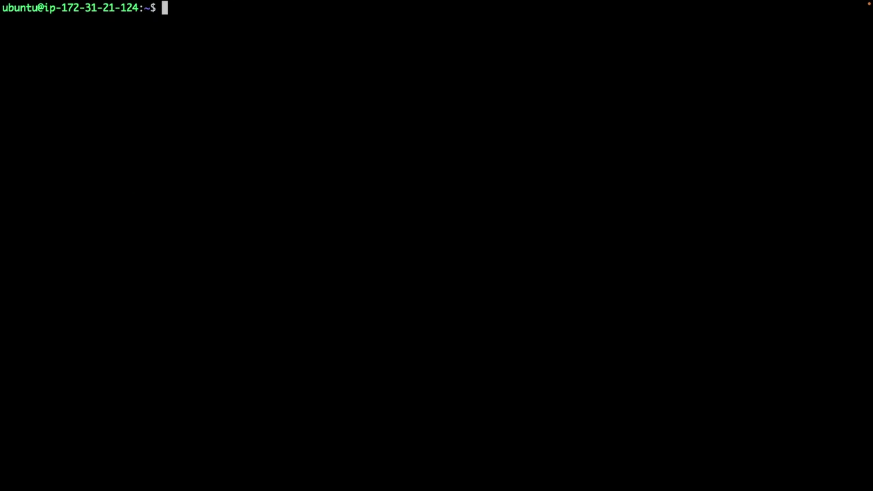
Change into the node-api directory on the EC2 instance and list its files with ls
key(Return)
key(Return)
text(cd no)
key(Tab)
key(Return)
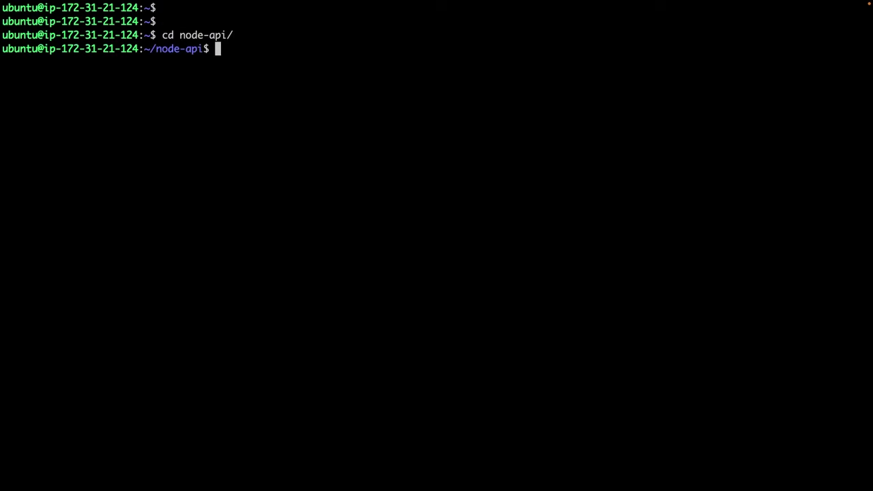
key(Return)
key(Return)
key(Return)
text(ls)
key(Return)
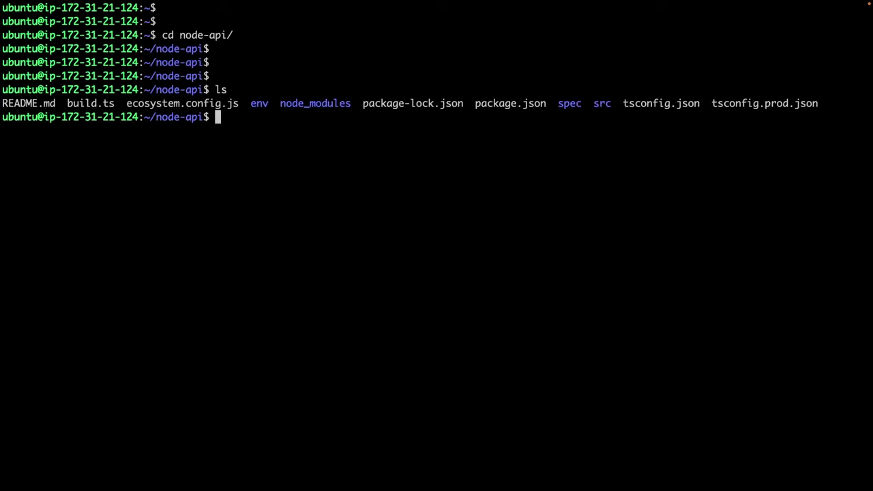
View package.json in node-api with more and check its deploy script
key(Return)
key(Return)
text(more p)
key(Tab)
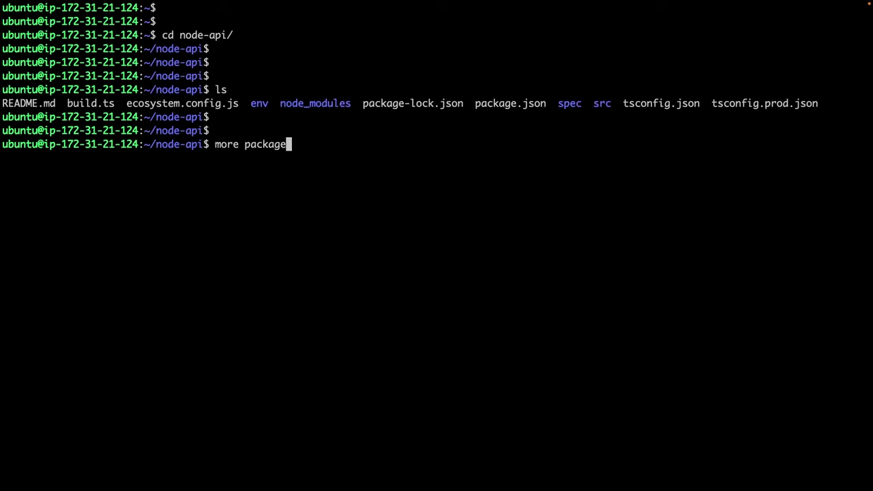
text(.j)
key(Tab)
key(Return)
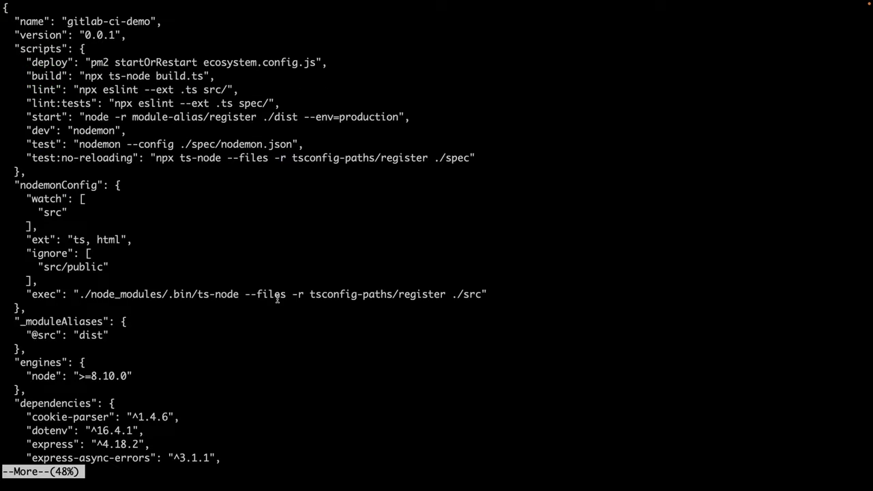
double_click(47, 62)
click(47, 62)
Quit the file viewer, run npm run deploy in node-api and check the PM2 version notice in the output
text(qn)
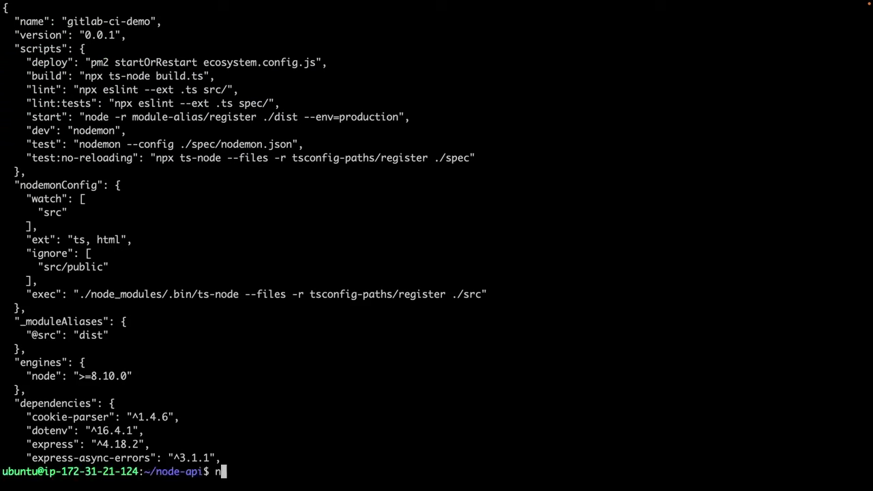
text(pm run deply)
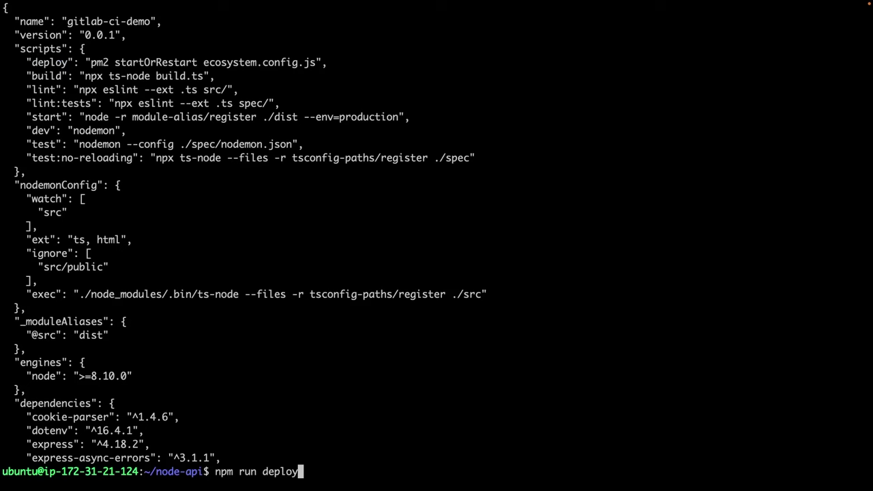
key(Return)
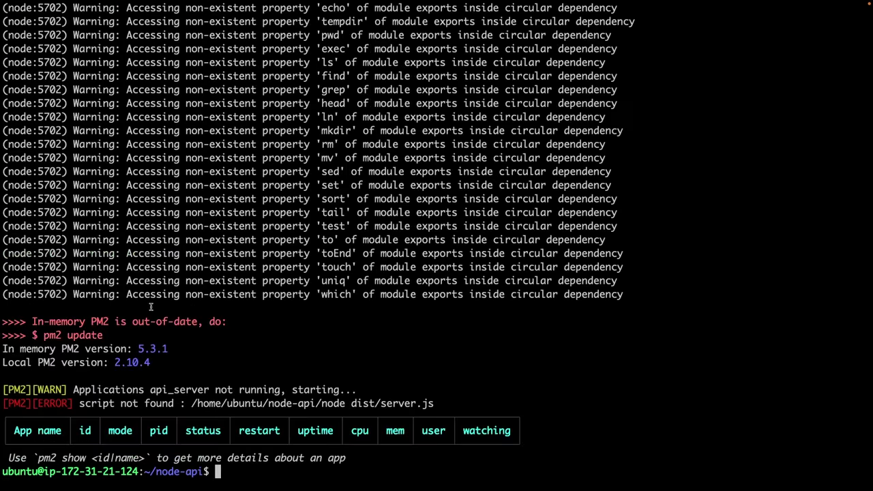
drag(26, 321, 228, 321)
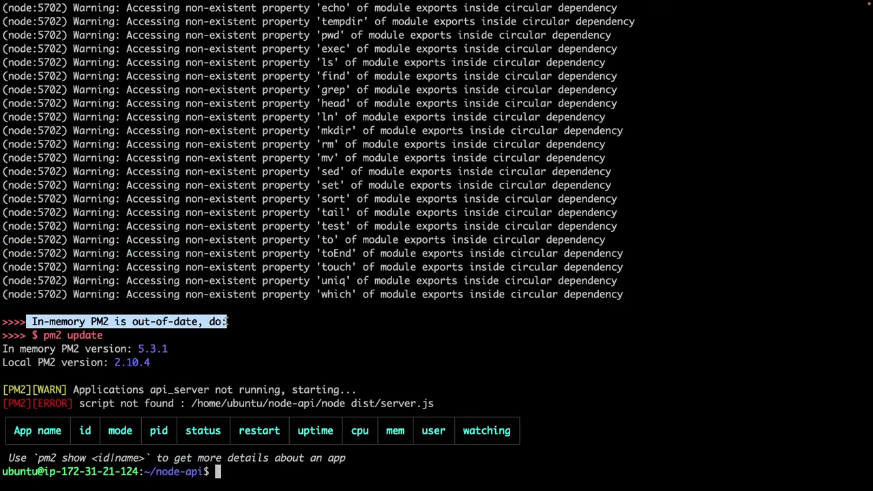
Review the npm run deploy output and check which config file the pm2 startOrRestart command uses
scroll(202, 219, up, 10)
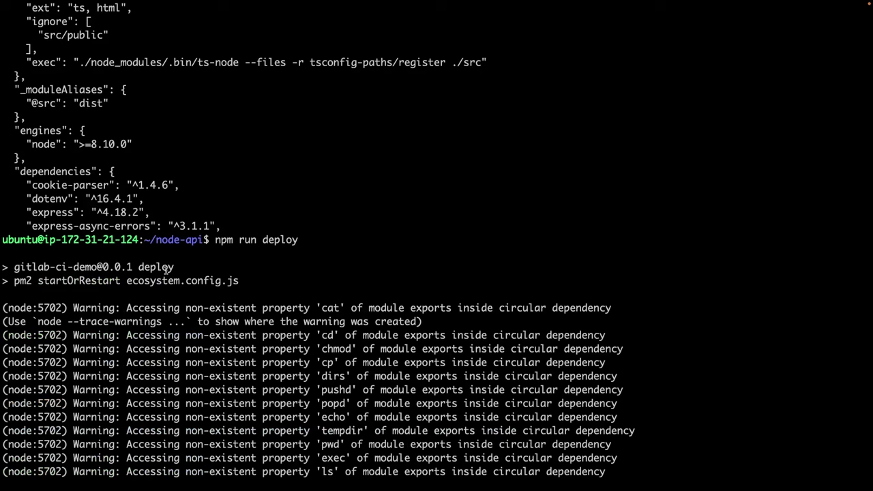
drag(126, 280, 237, 280)
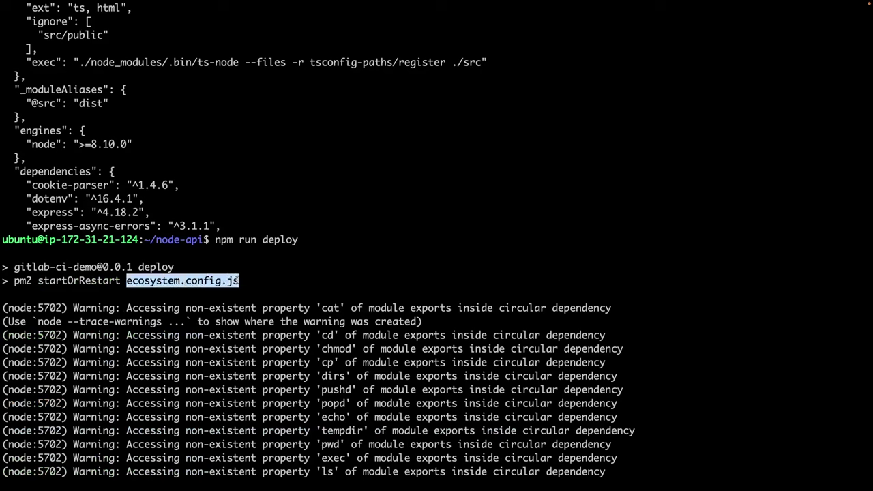
click(275, 287)
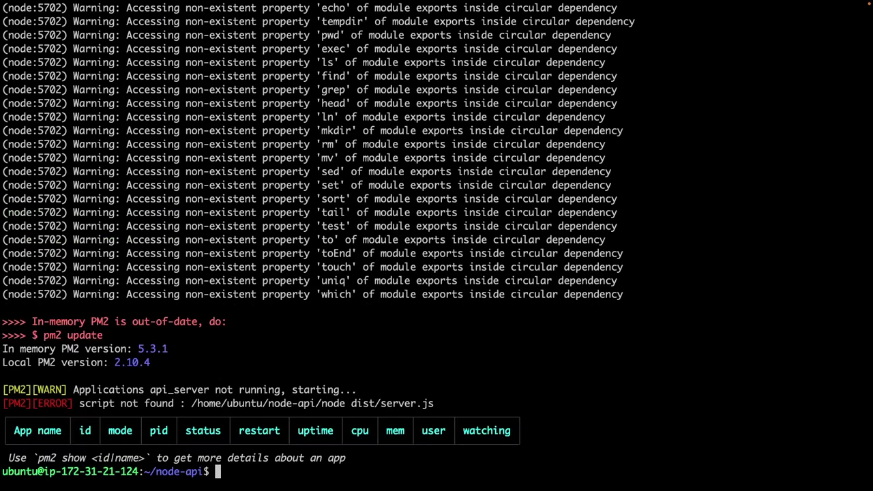
key(Return)
key(Return)
key(Return)
text(node di)
key(BackSpace)
key(BackSpace)
key(BackSpace)
key(BackSpace)
key(BackSpace)
key(BackSpace)
key(BackSpace)
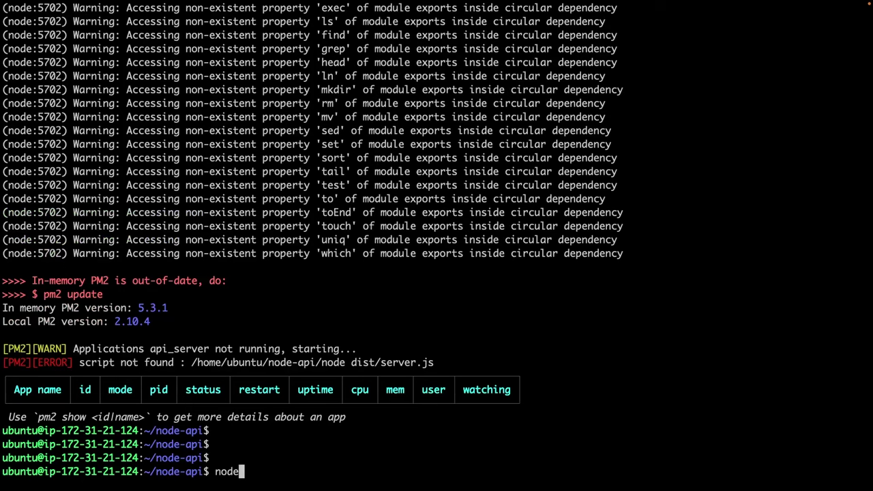
List the files in node-api with ls to check for the dist folder
text(ls)
key(Return)
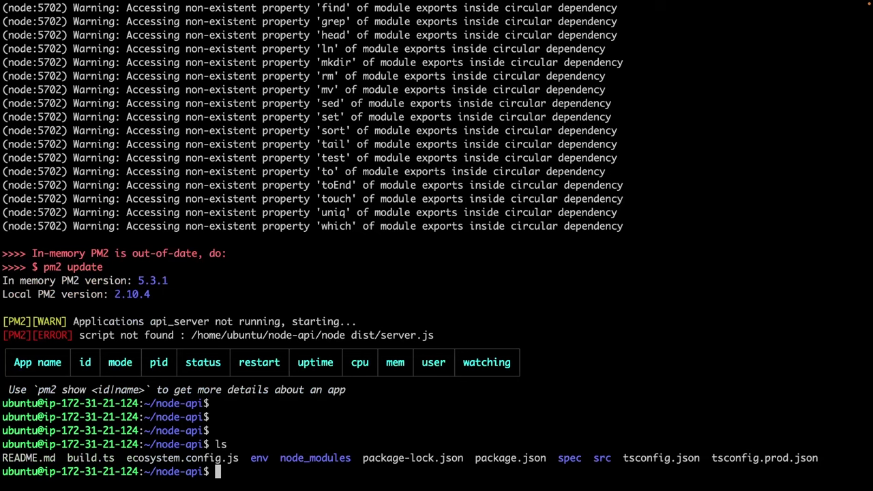
key(Return)
key(Return)
key(Return)
Try to build the project in node-api with npm run build
text(npm run build)
key(Return)
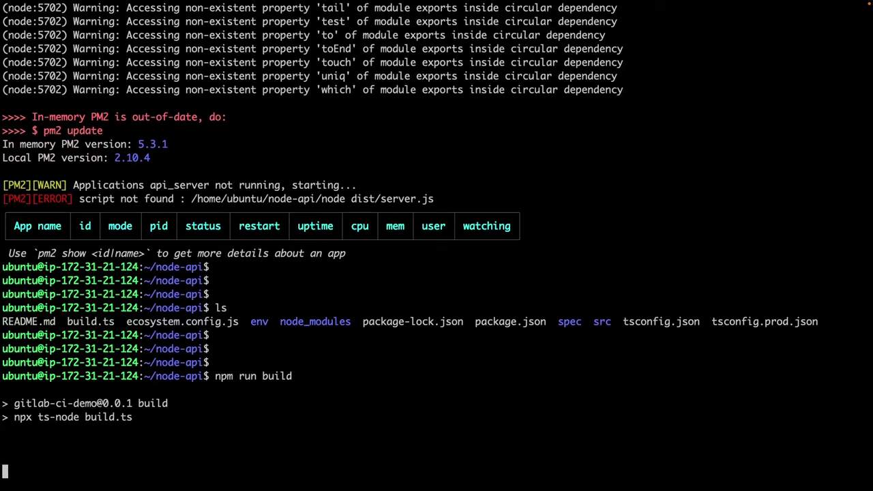
key(Return)
key(Return)
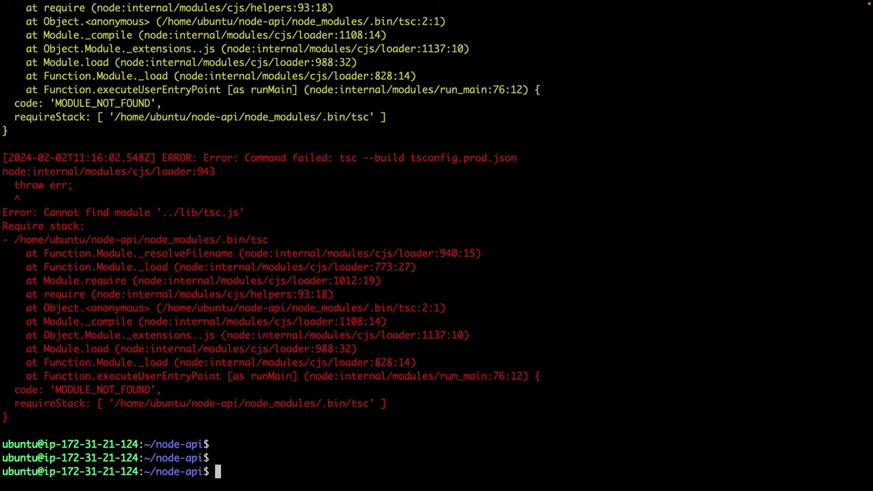
Install the project's dependencies in node-api with npm install
key(Return)
key(Return)
text(npm i)
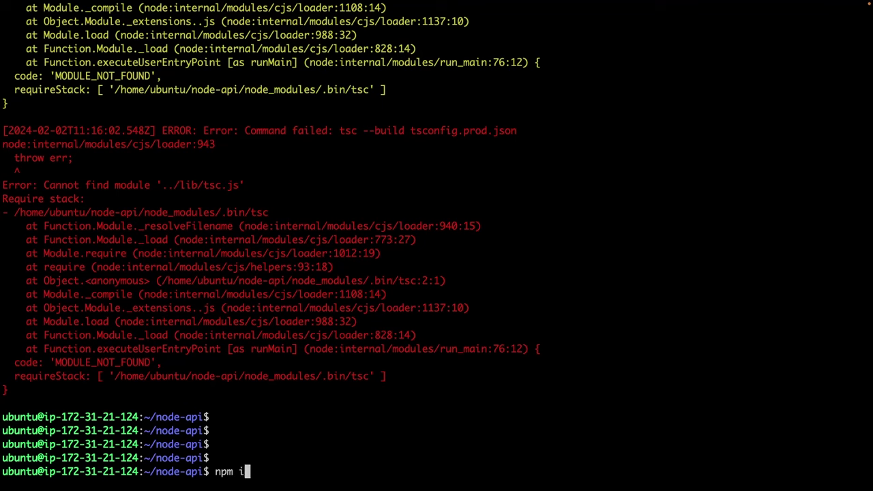
text(nstall)
key(Return)
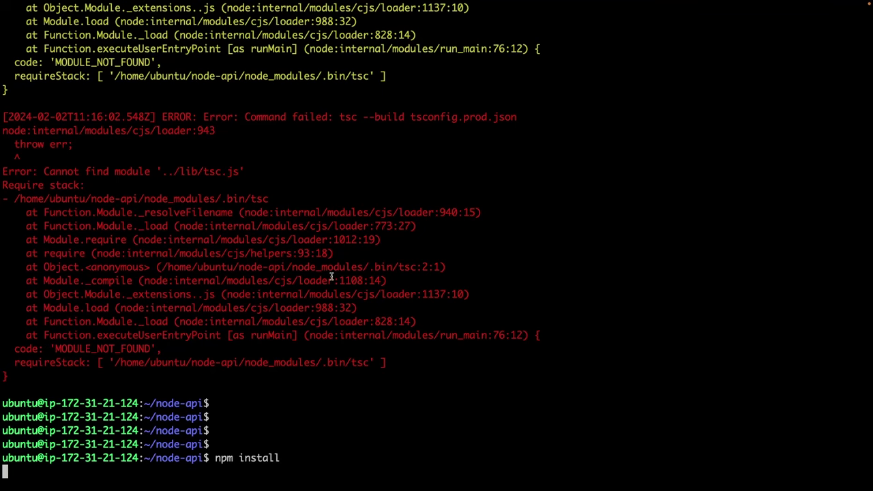
scroll(332, 276, up, 8)
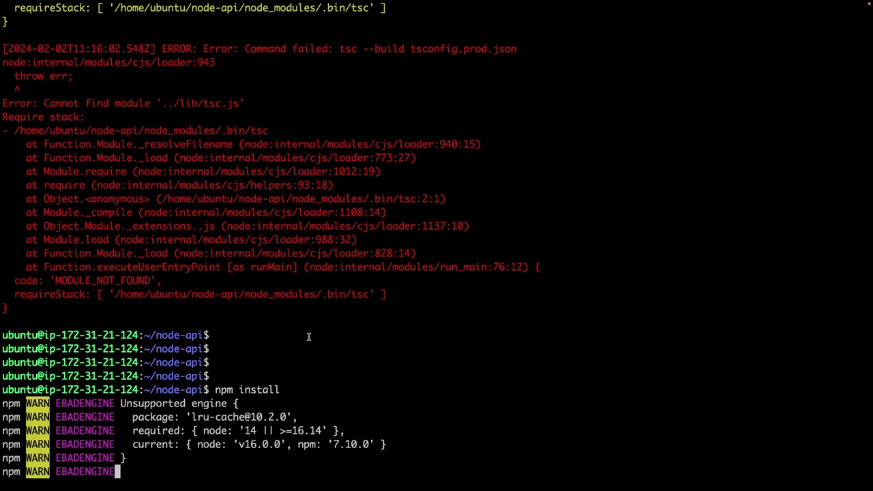
Run npm run build again in node-api with the dependencies installed
key(Return)
key(Return)
key(Return)
key(Return)
key(Return)
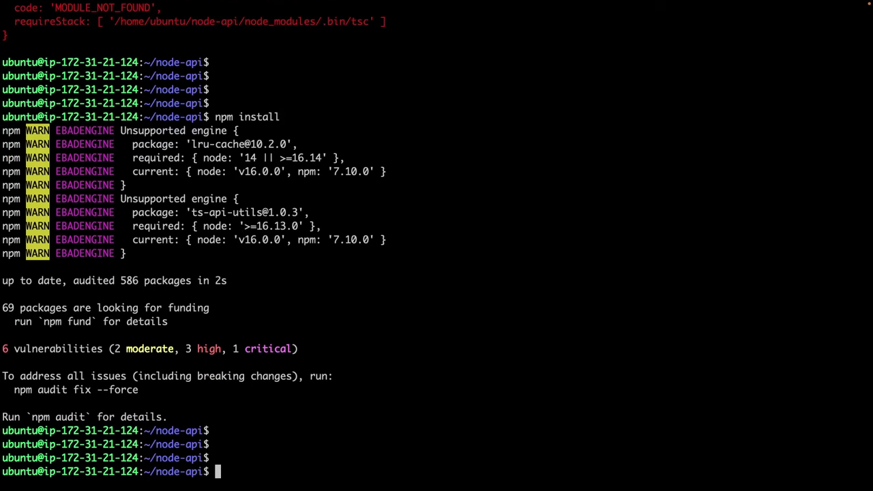
text(npm run build)
key(Return)
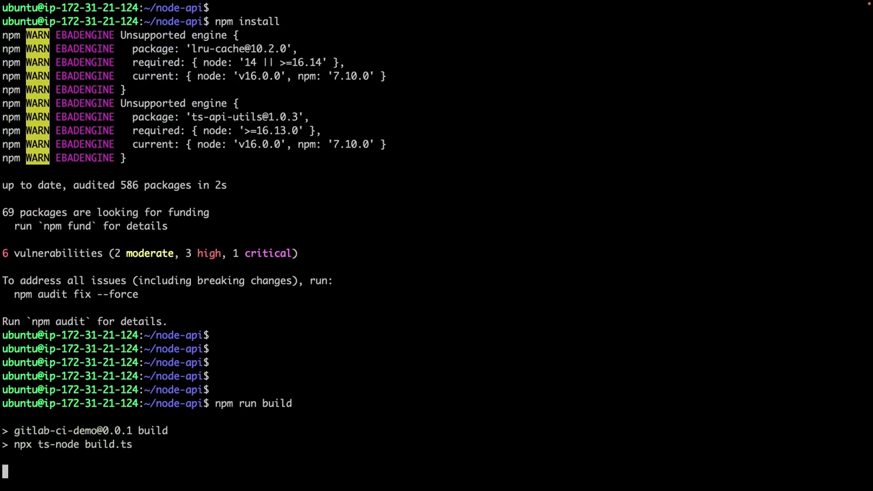